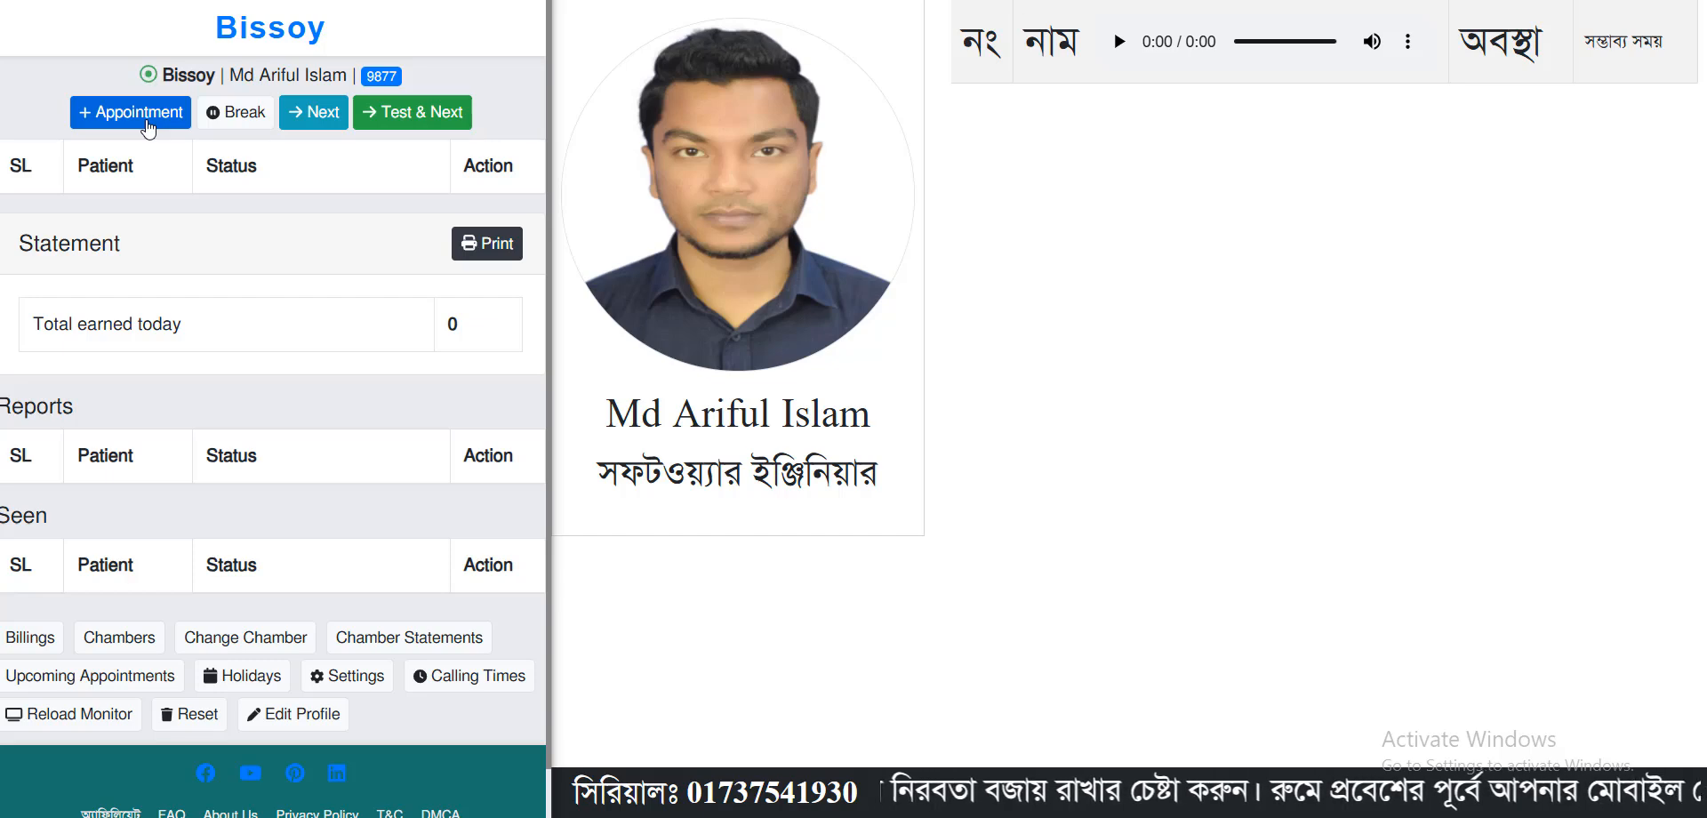
Step: Start a multiple-appointment booking with the first patient's name and four additional patient rows
left_click(149, 129)
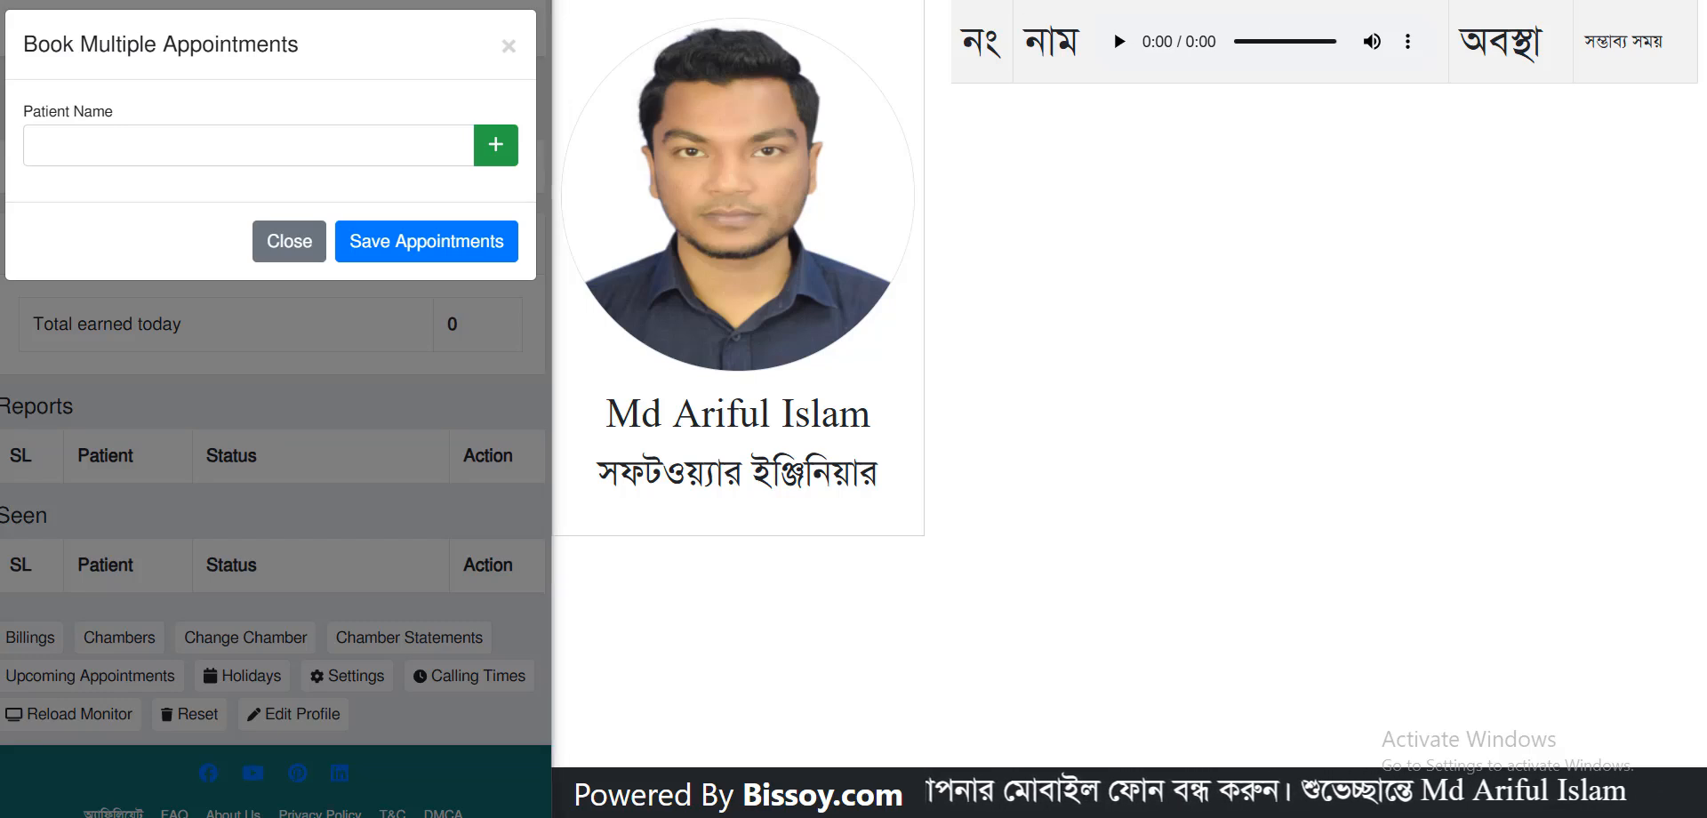
left_click(274, 142)
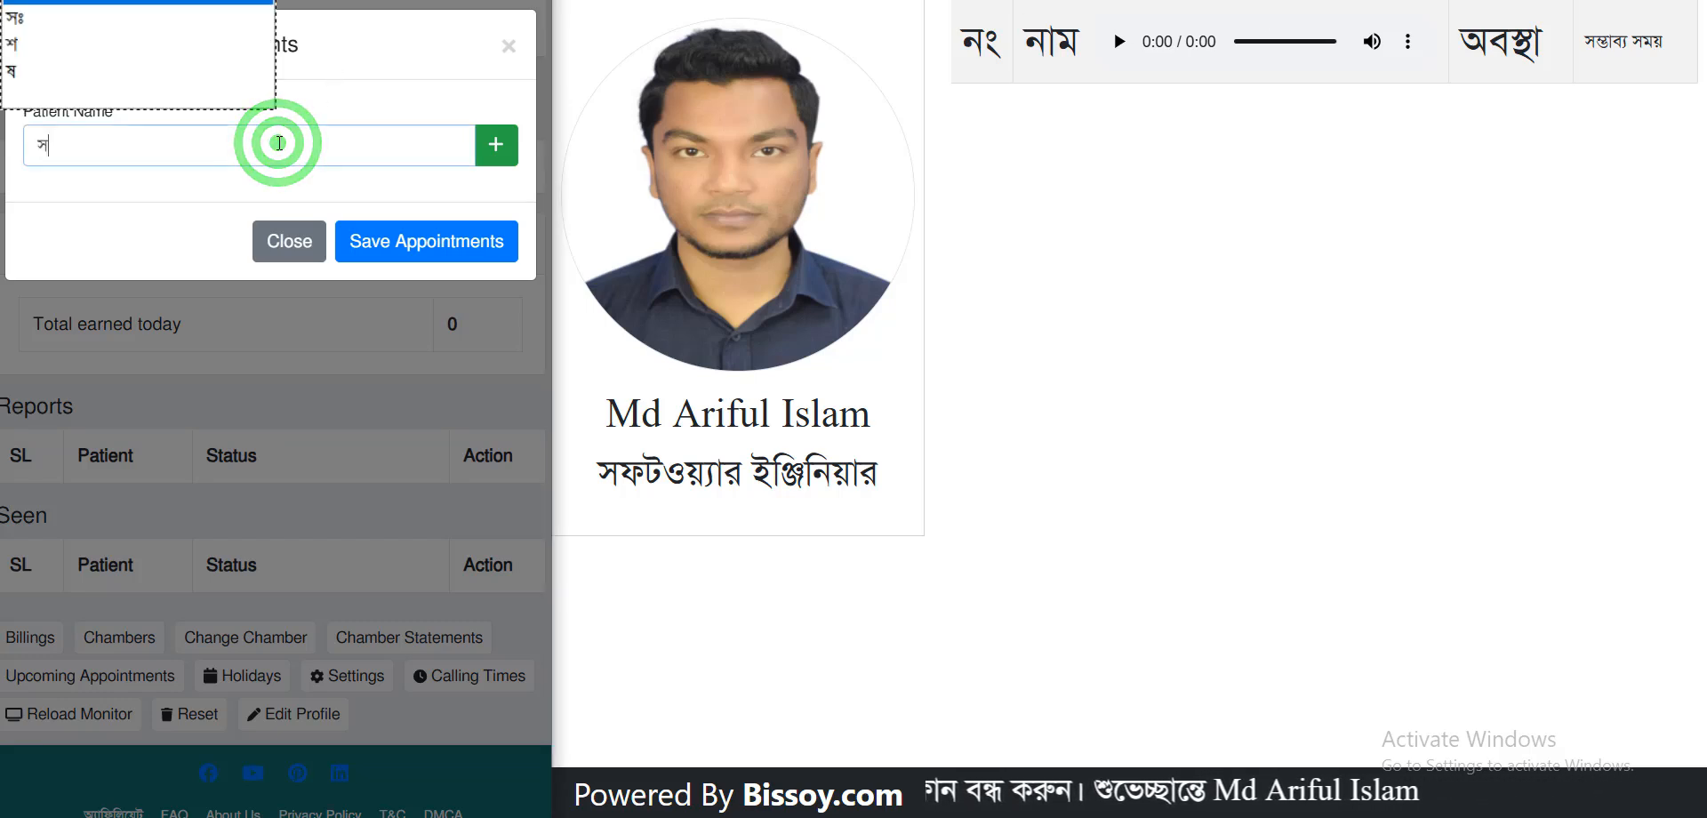
type("সুমাইয়া")
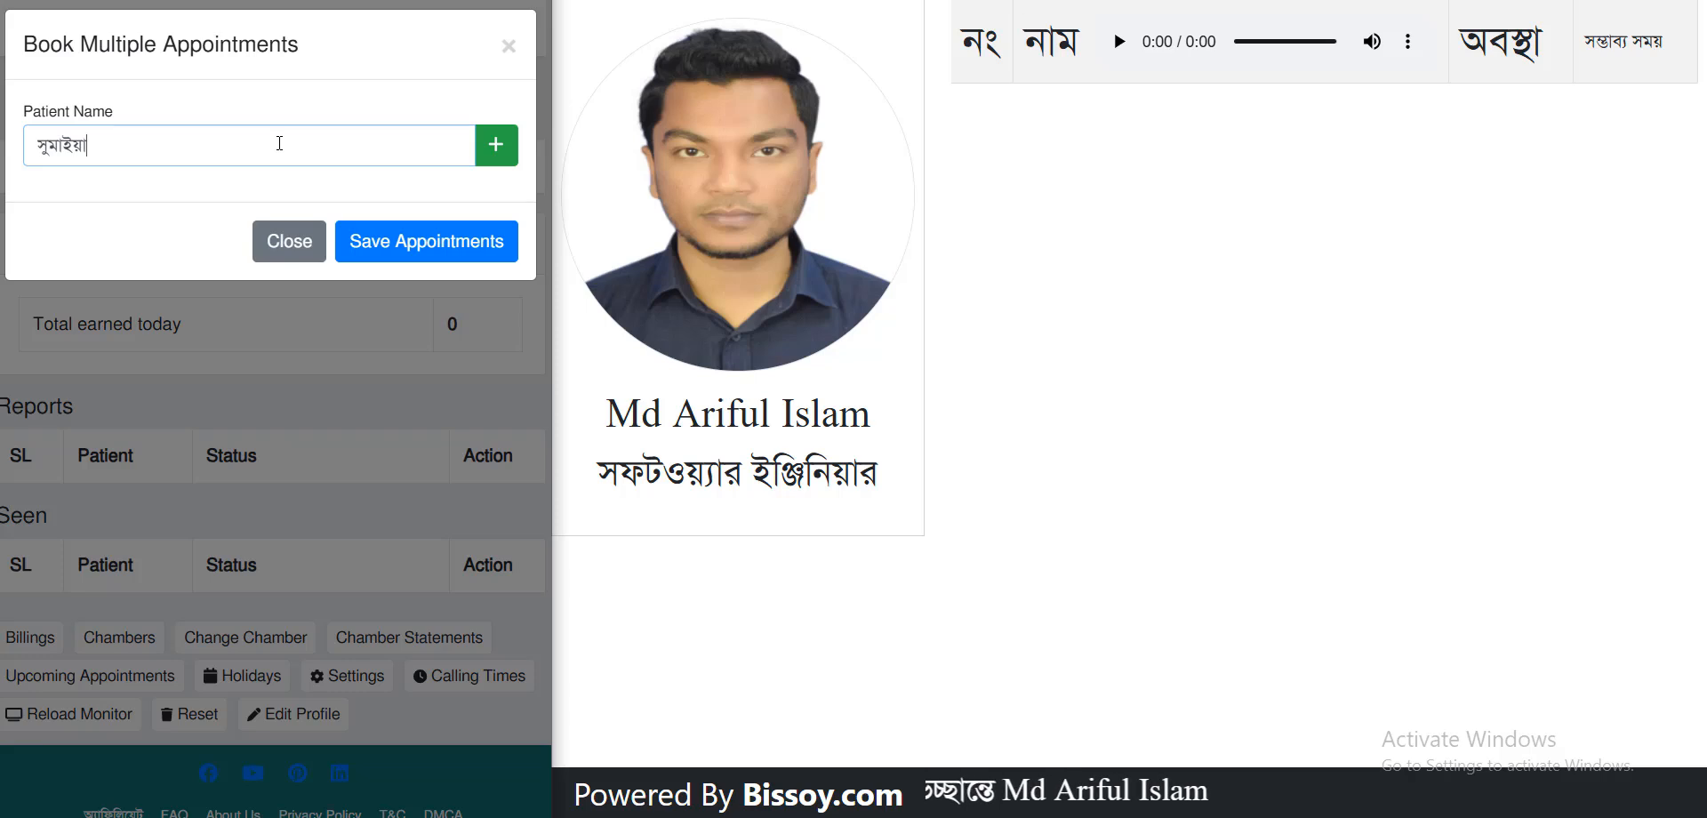
left_click(486, 145)
left_click(487, 145)
left_click(486, 145)
left_click(487, 144)
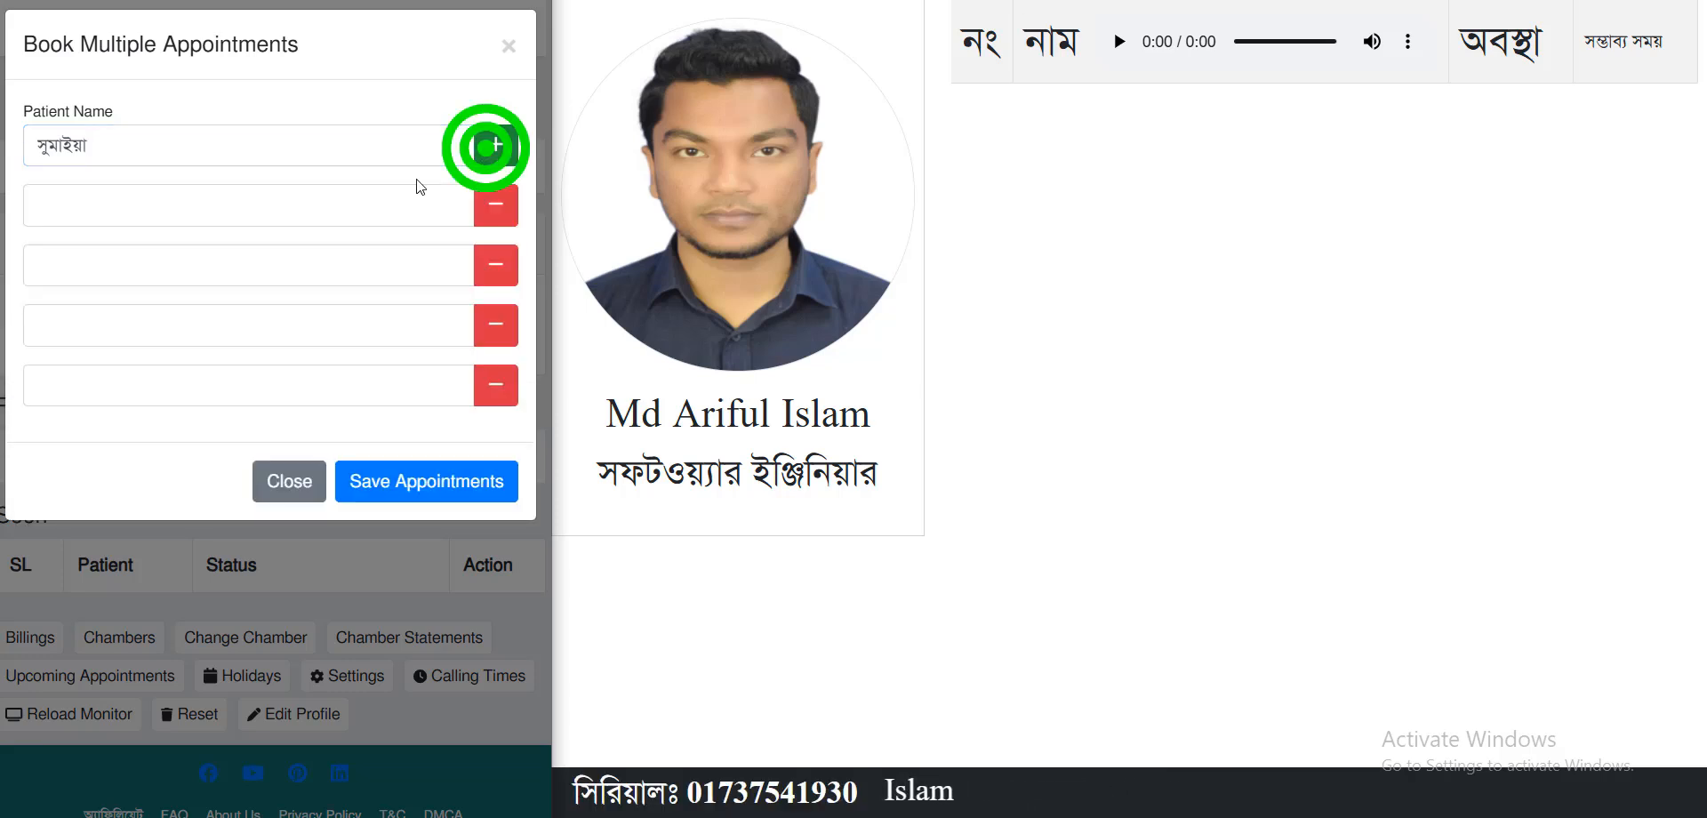
Step: Fill the four added rows with the remaining patients' names and save the five appointments
left_click(209, 211)
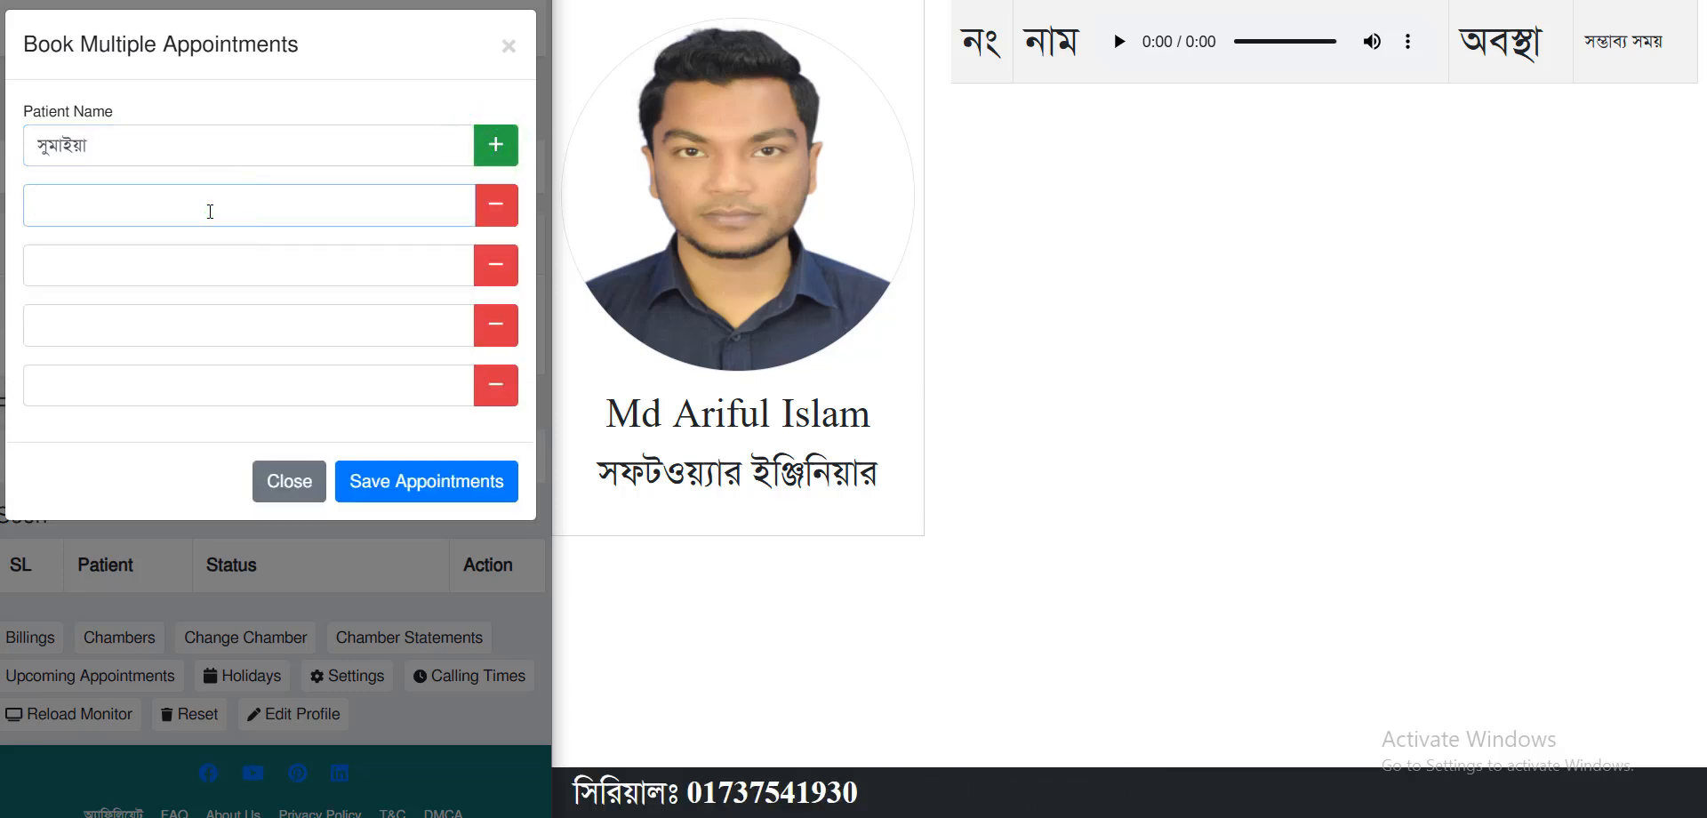
type("আদিয়াত")
left_click(158, 274)
type("ফেরদ")
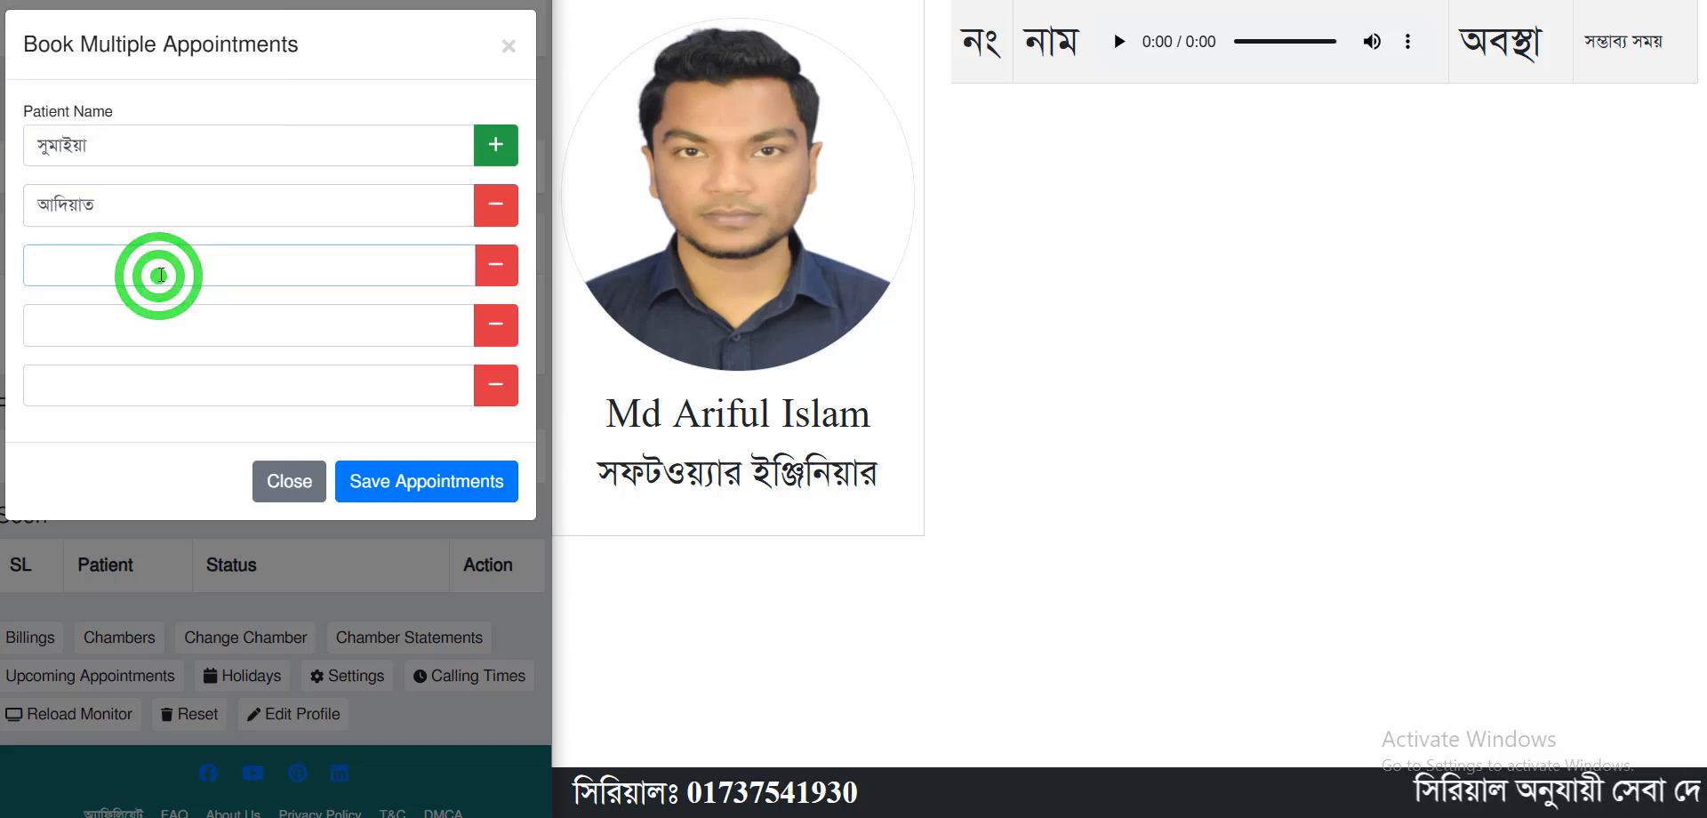
type("ৌসি")
left_click(90, 333)
type("আসাদুজ্জামান")
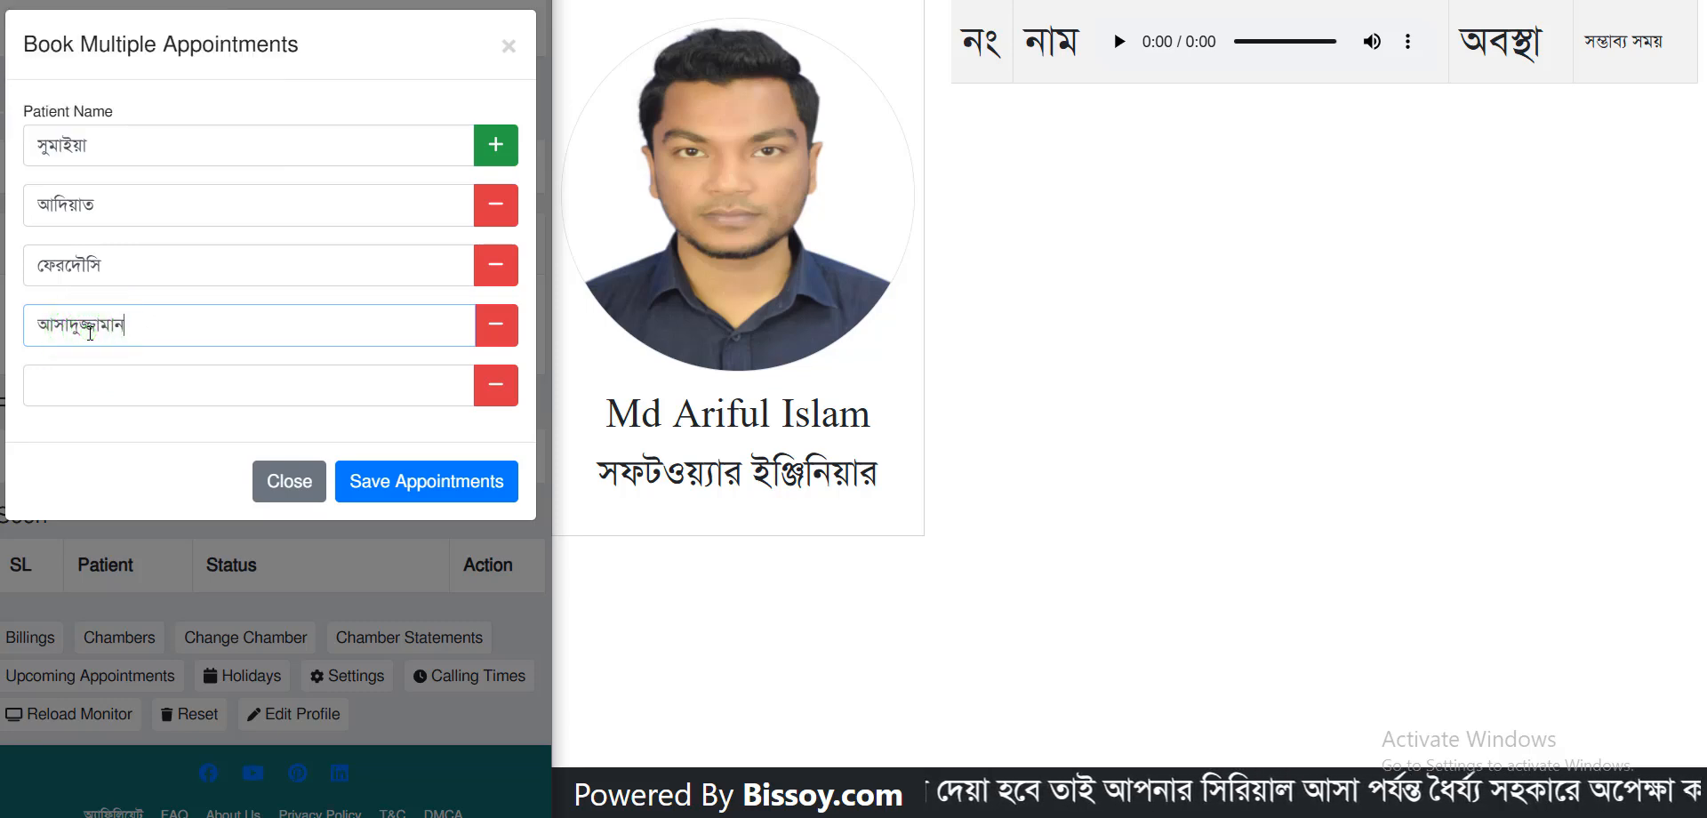
left_click(76, 377)
type("আবৃতি")
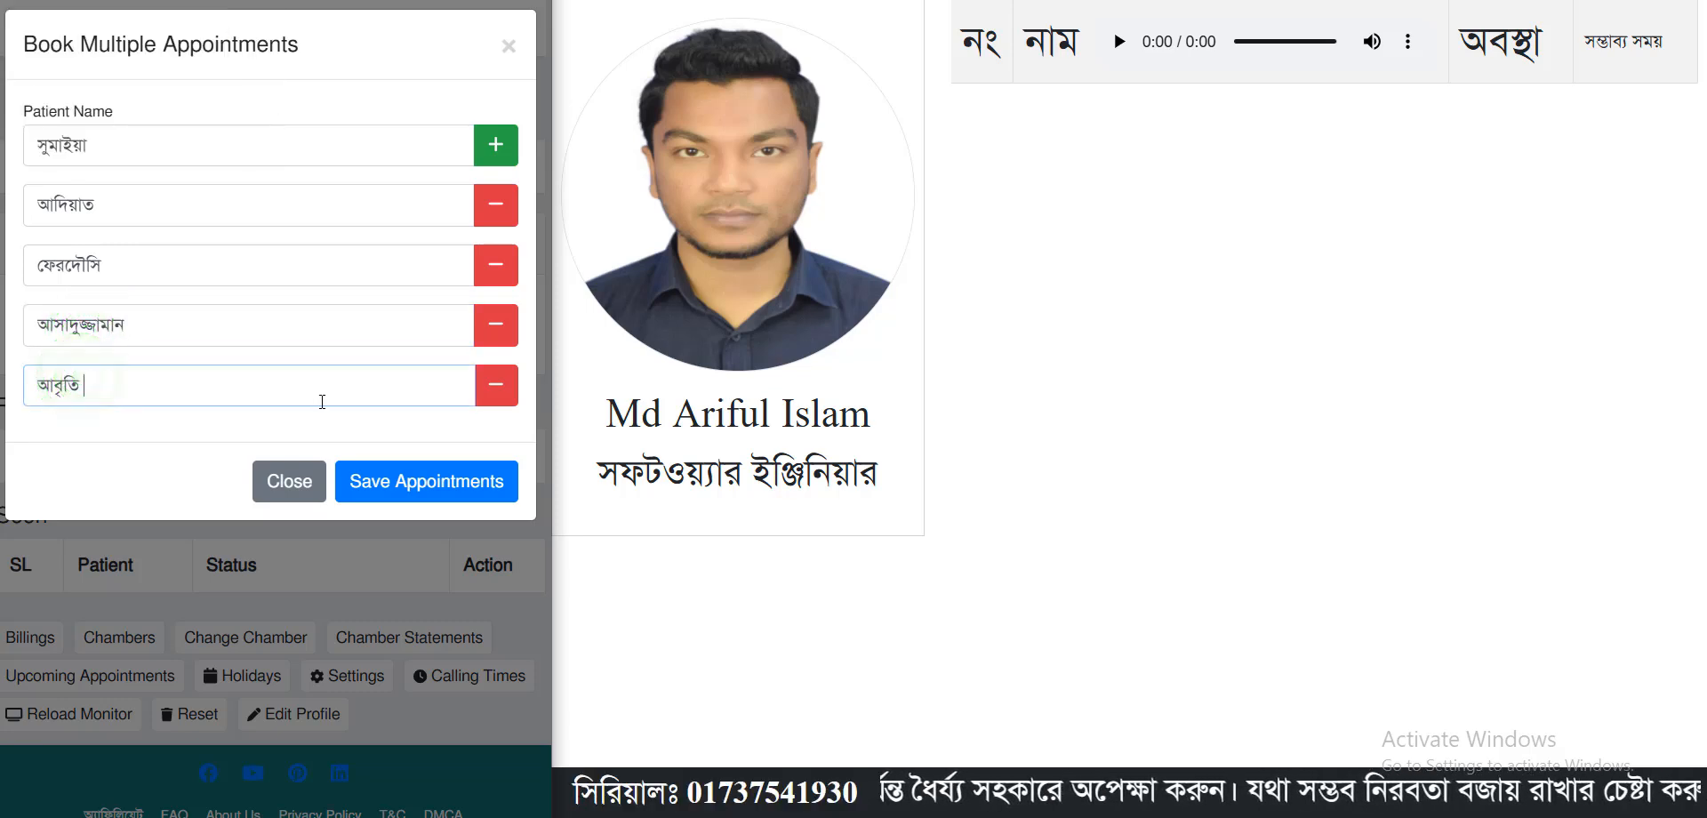
left_click(470, 480)
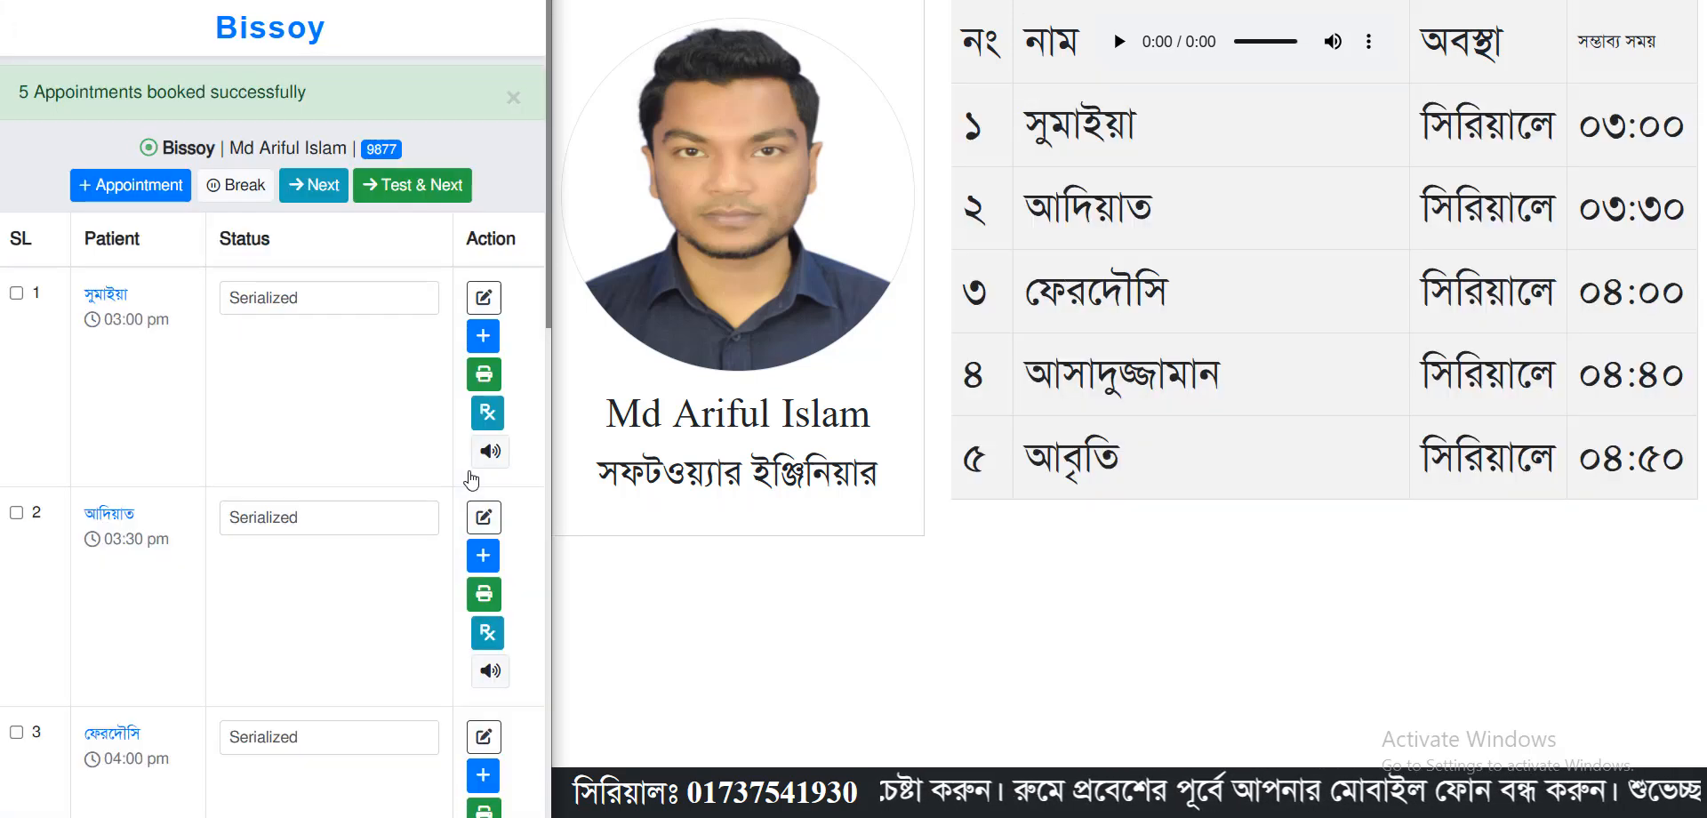
Step: Start a second multiple-appointment booking and add four extra patient rows
left_click(127, 196)
left_click(491, 144)
left_click(490, 144)
left_click(491, 144)
left_click(490, 144)
left_click(288, 142)
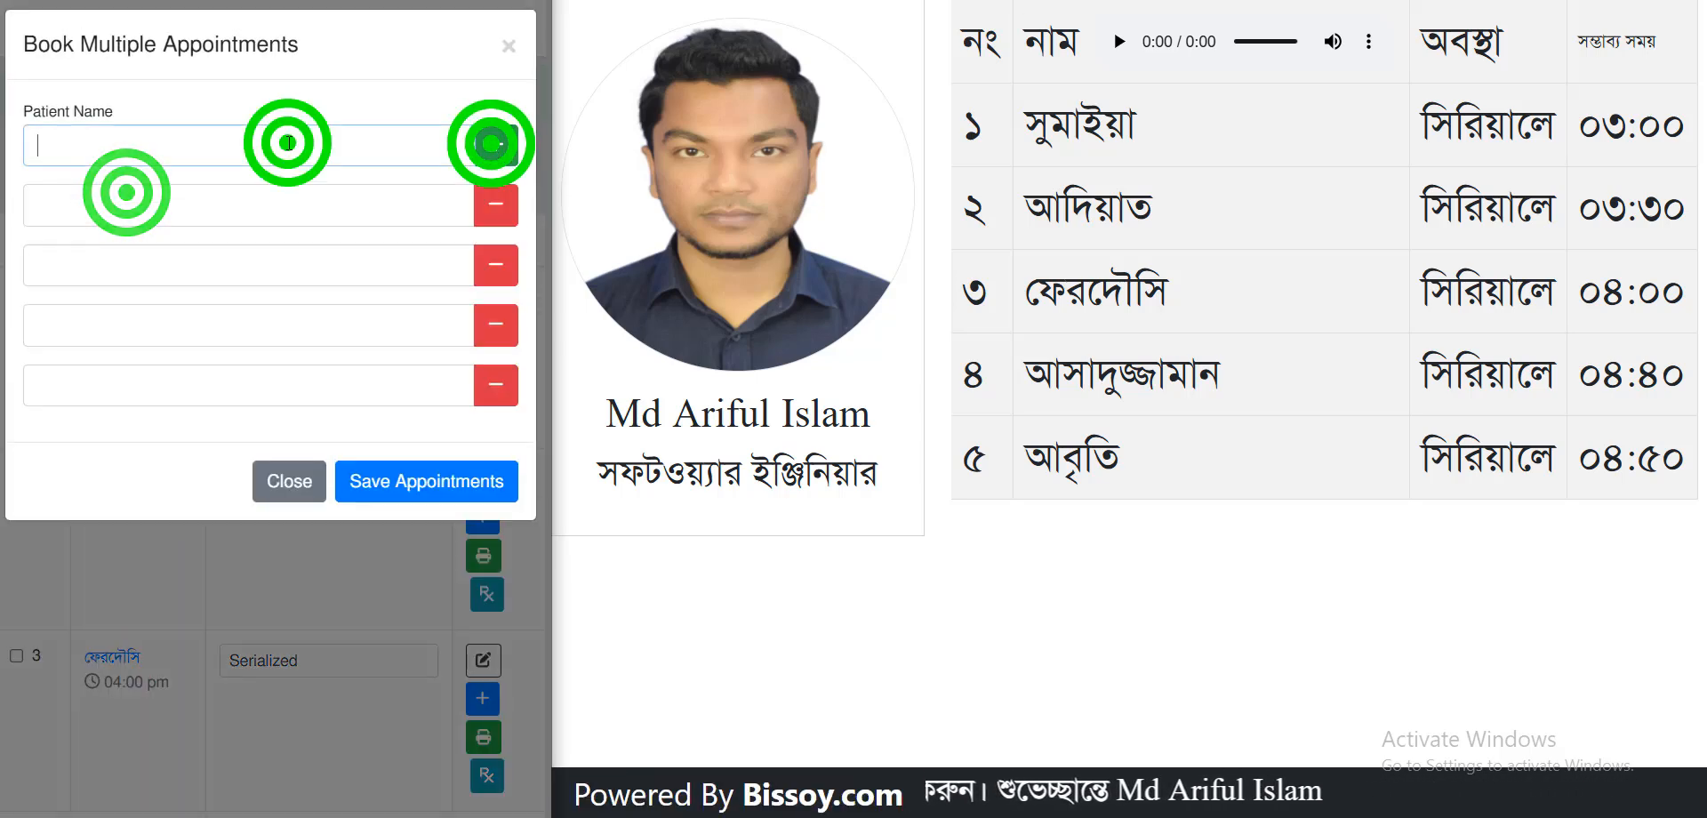
Step: Enter a patient name in each of the five rows and save this second batch of appointments
type("হাসান")
left_click(259, 209)
type("রকিবুল")
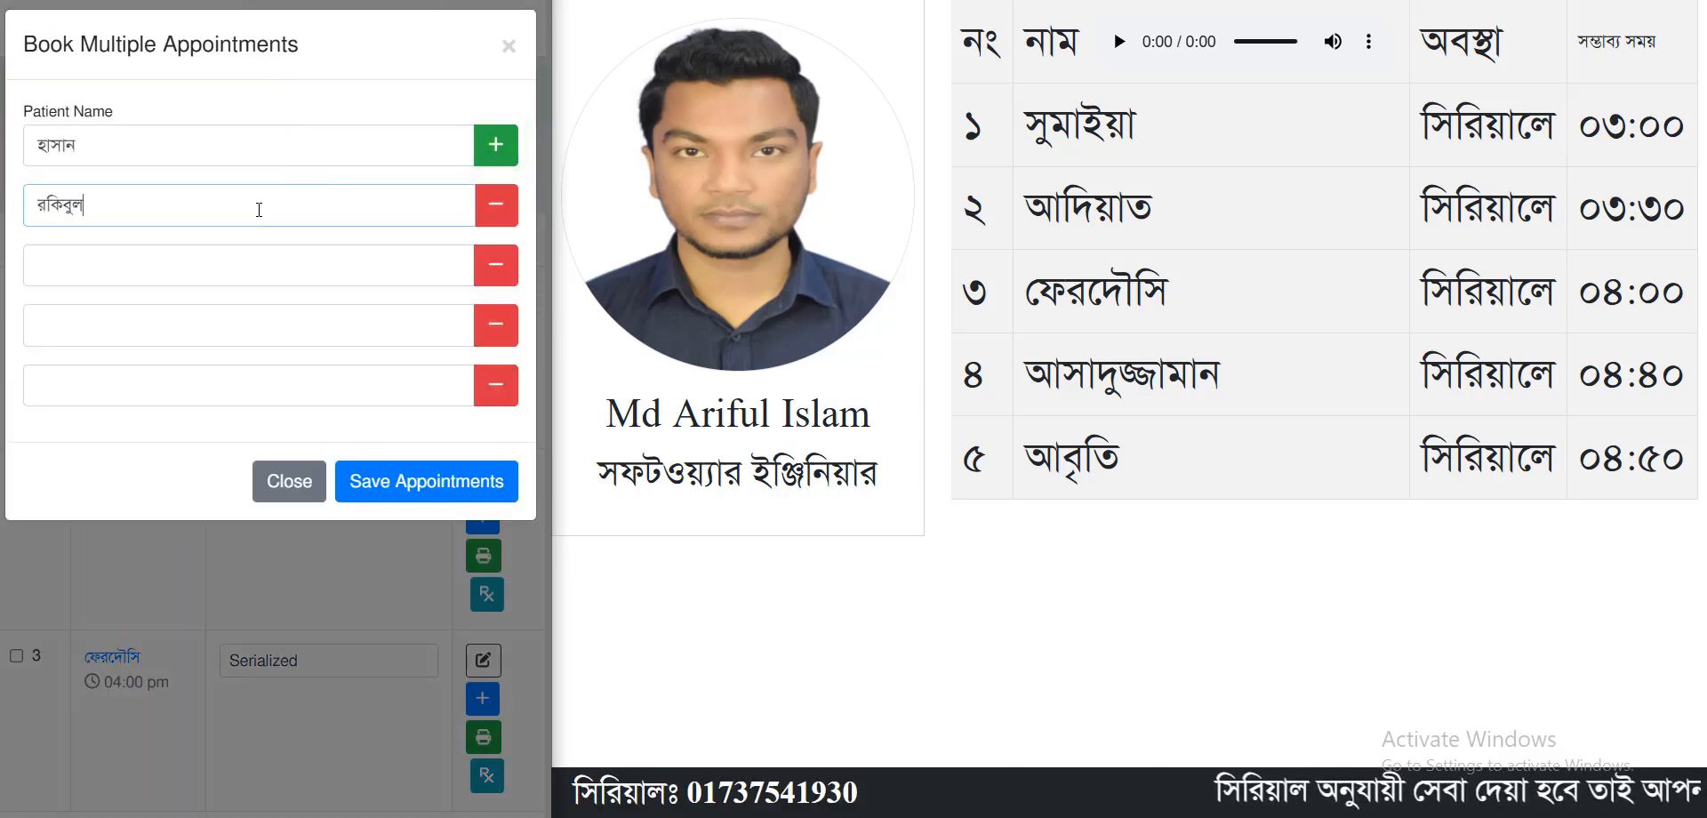
left_click(233, 247)
type("তাজমুজ্জামান")
left_click(187, 334)
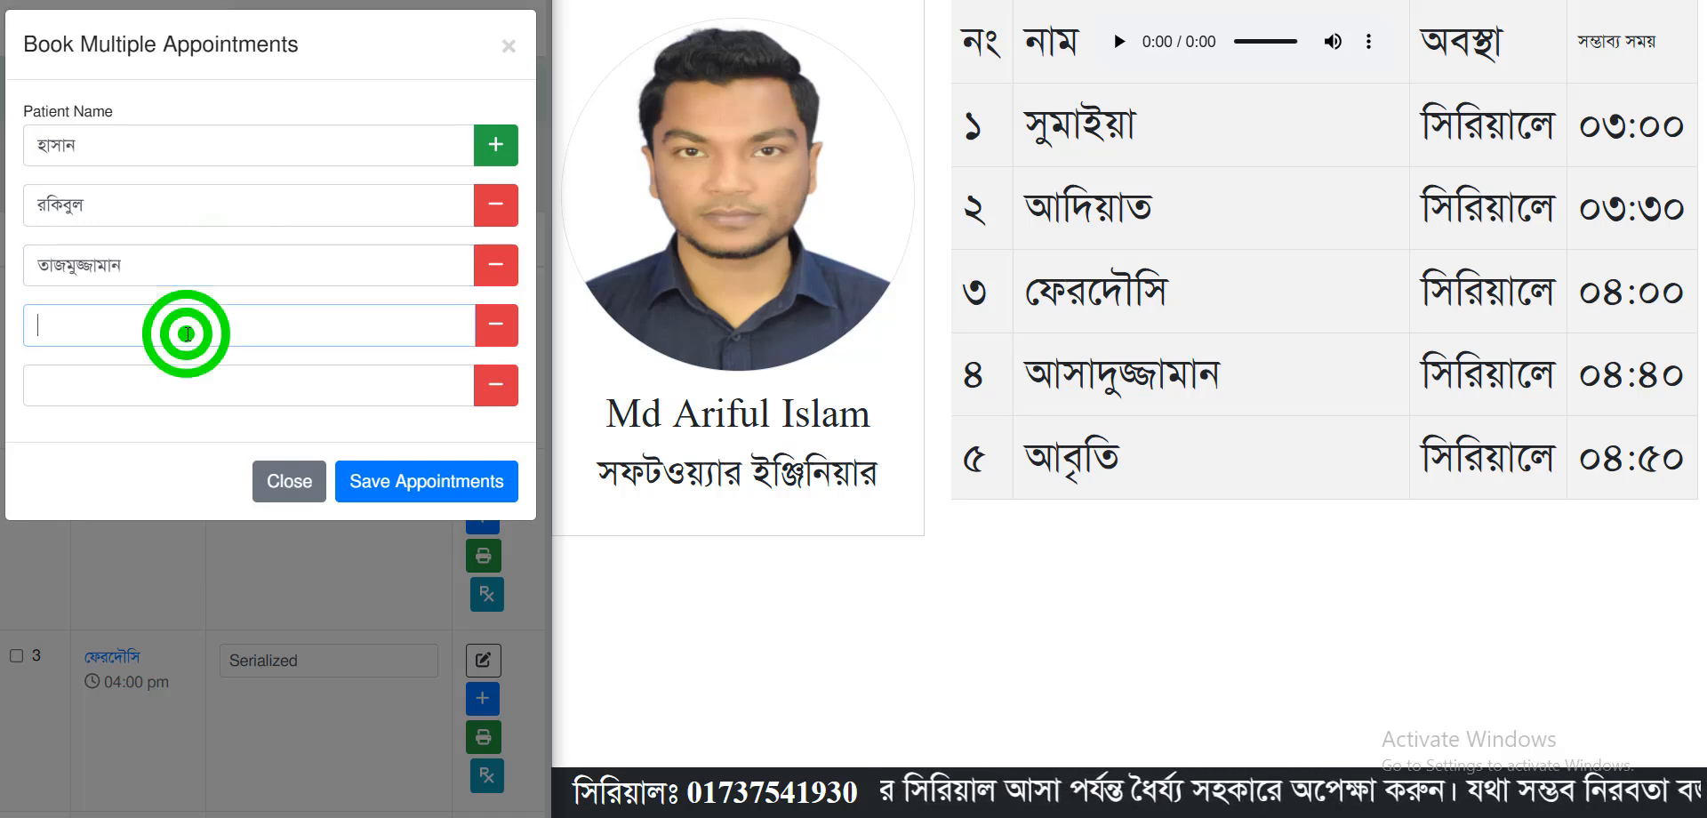
type("সোহেল")
left_click(196, 402)
type("ফরহাদুল")
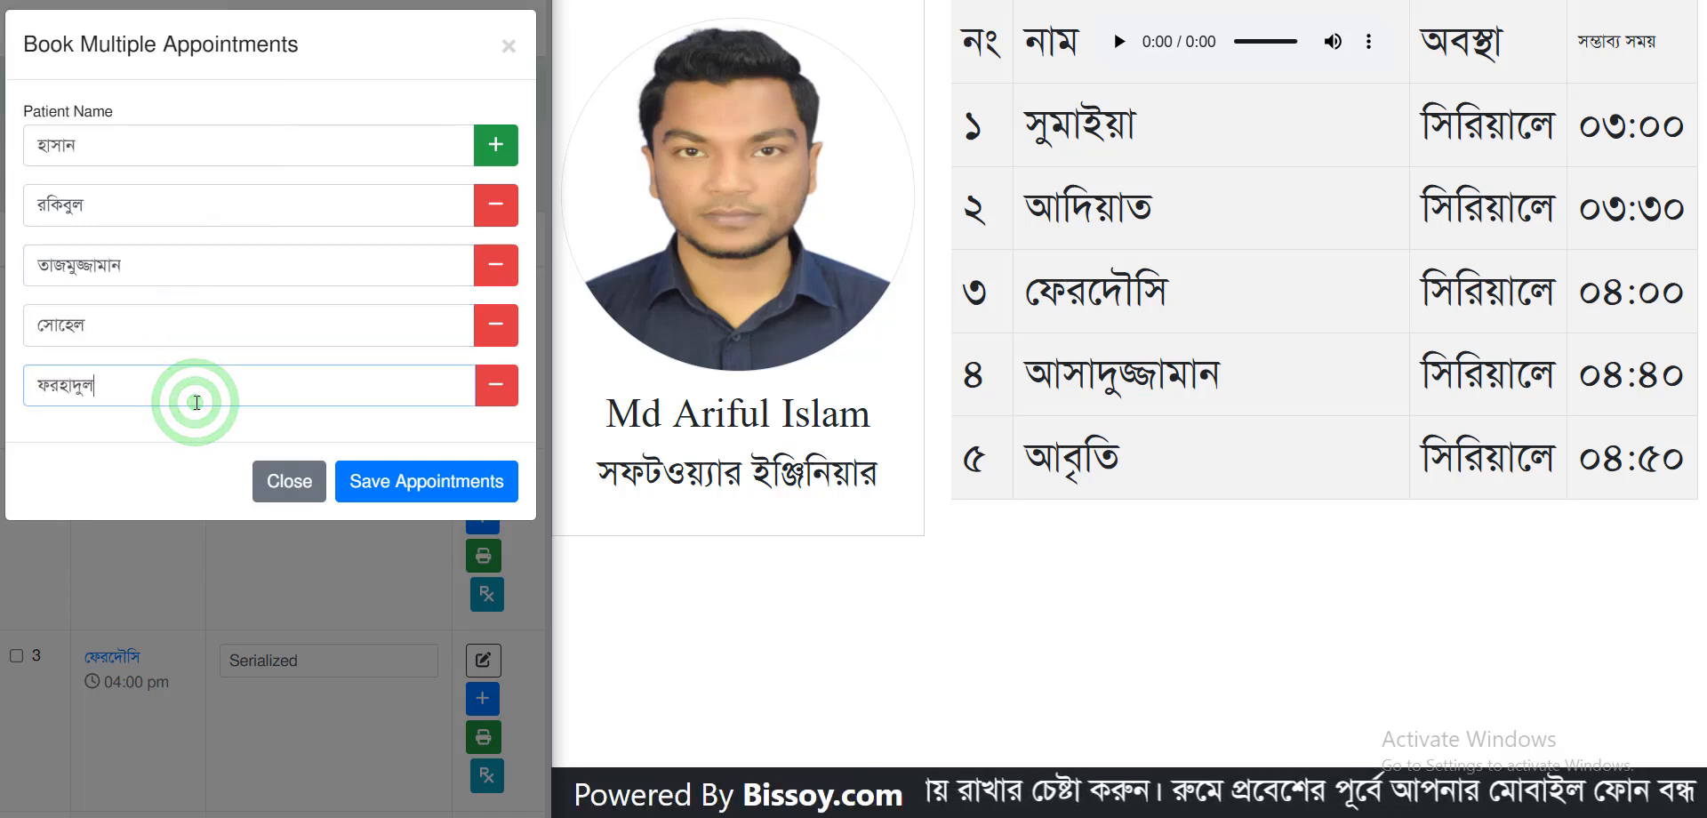
left_click(412, 481)
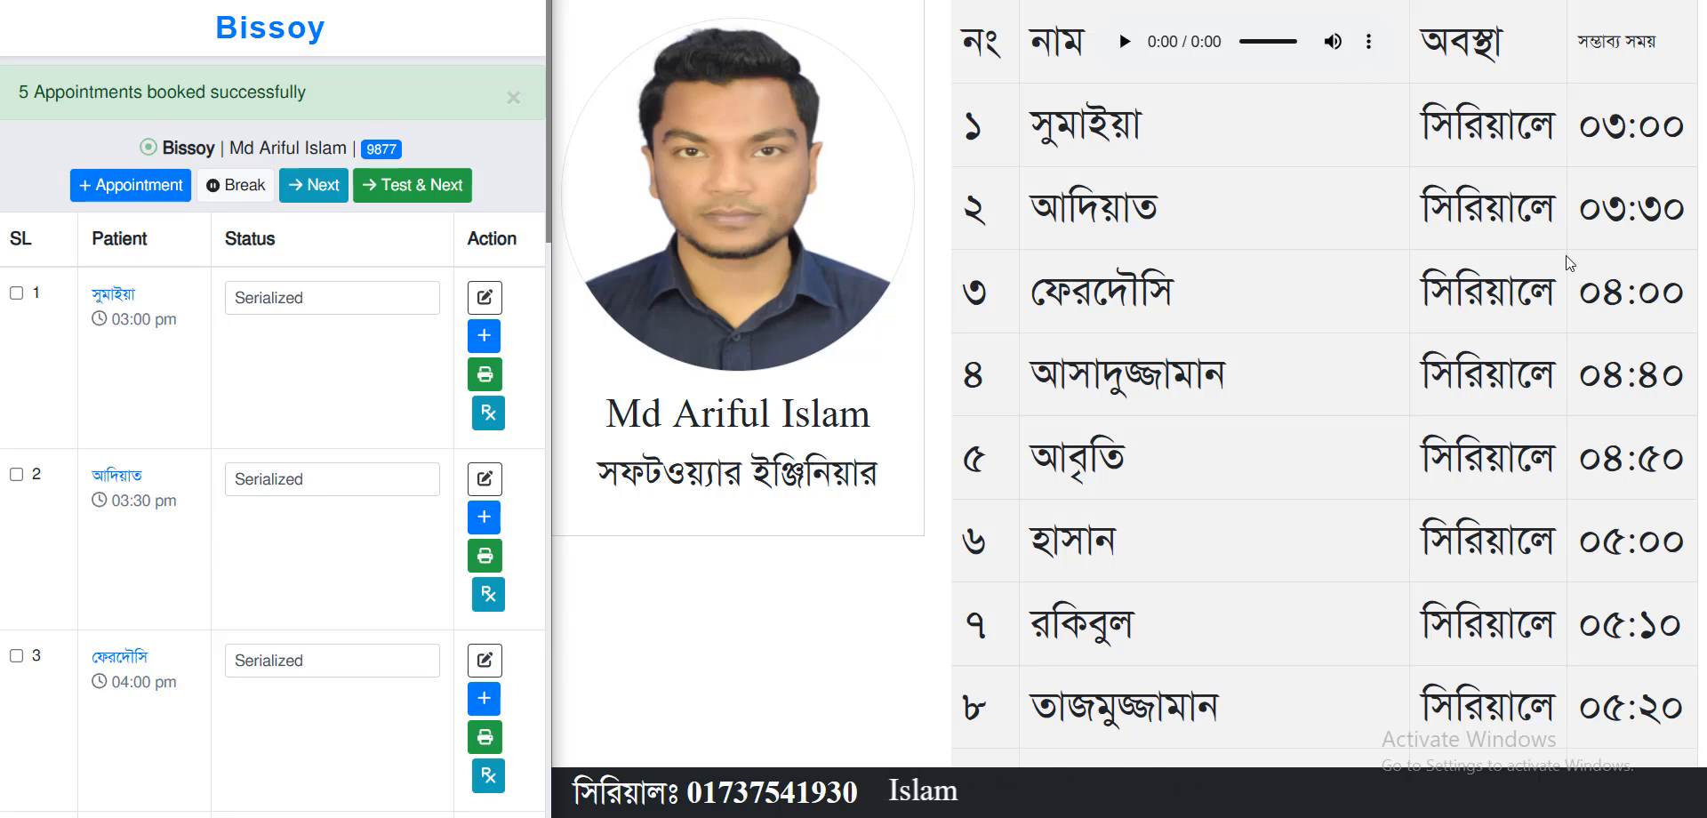
Step: Start the queue with serial 1 and advance it to make serial 2 the running patient
left_click_drag(1587, 121, 1673, 539)
left_click(1673, 540)
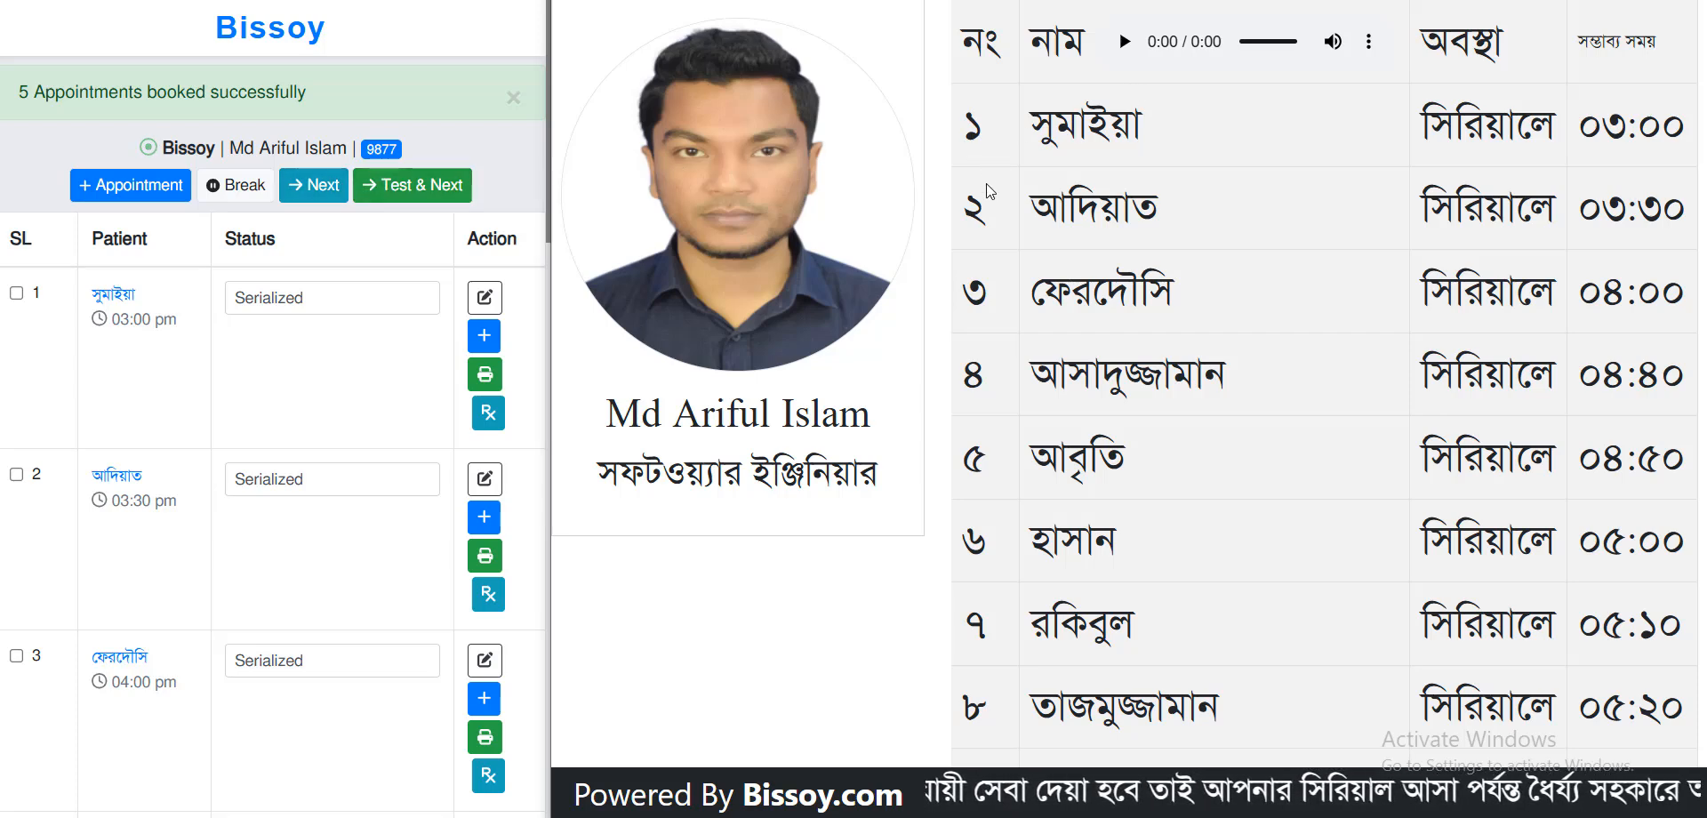
left_click(311, 186)
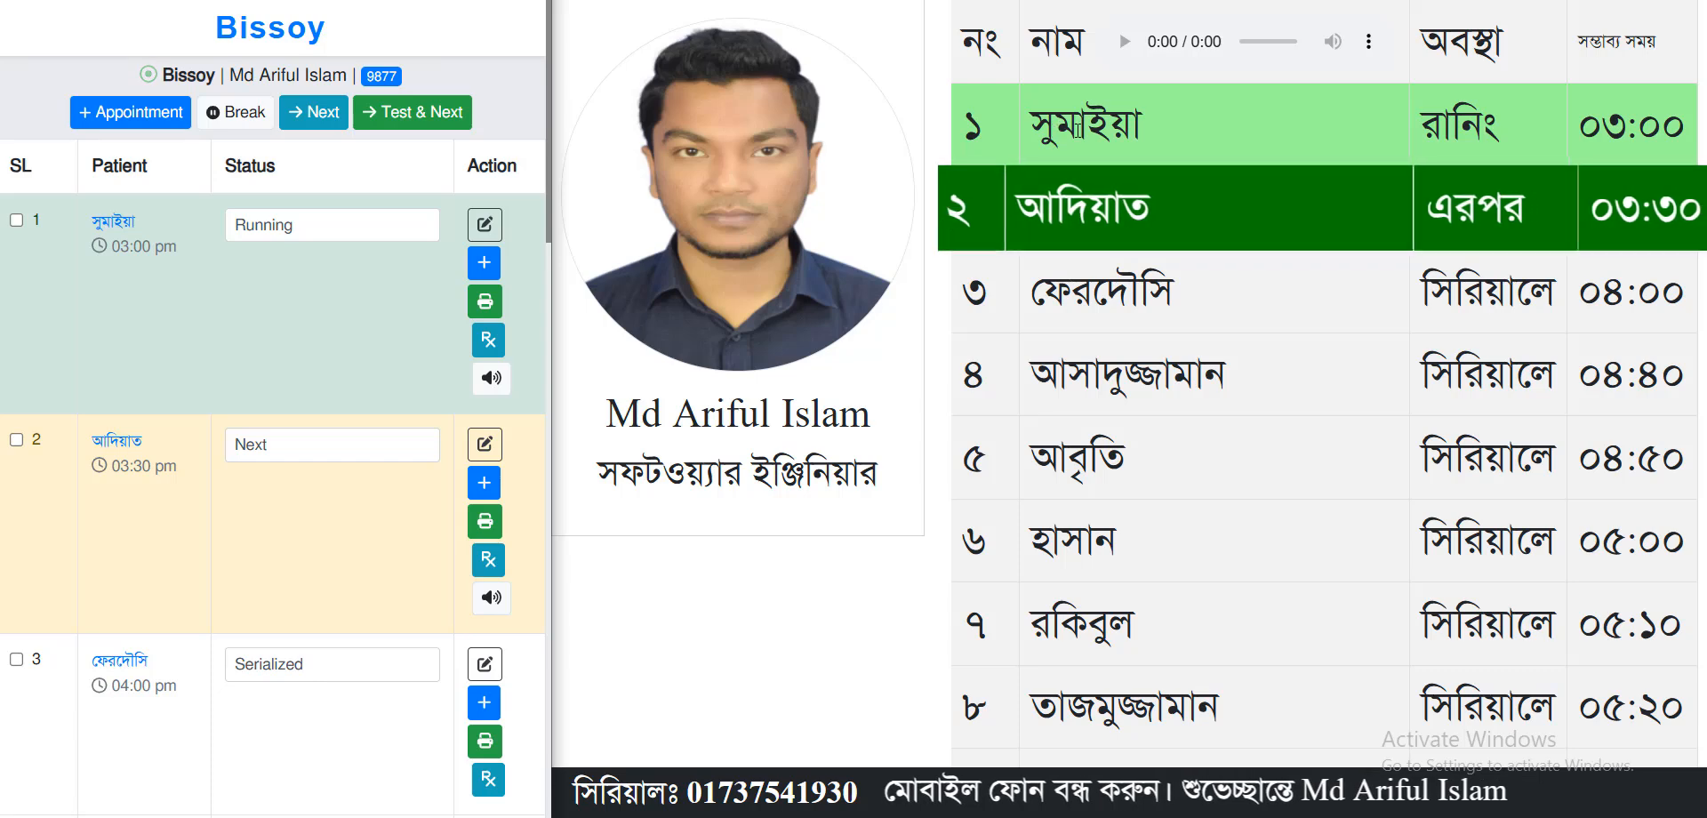
left_click(303, 123)
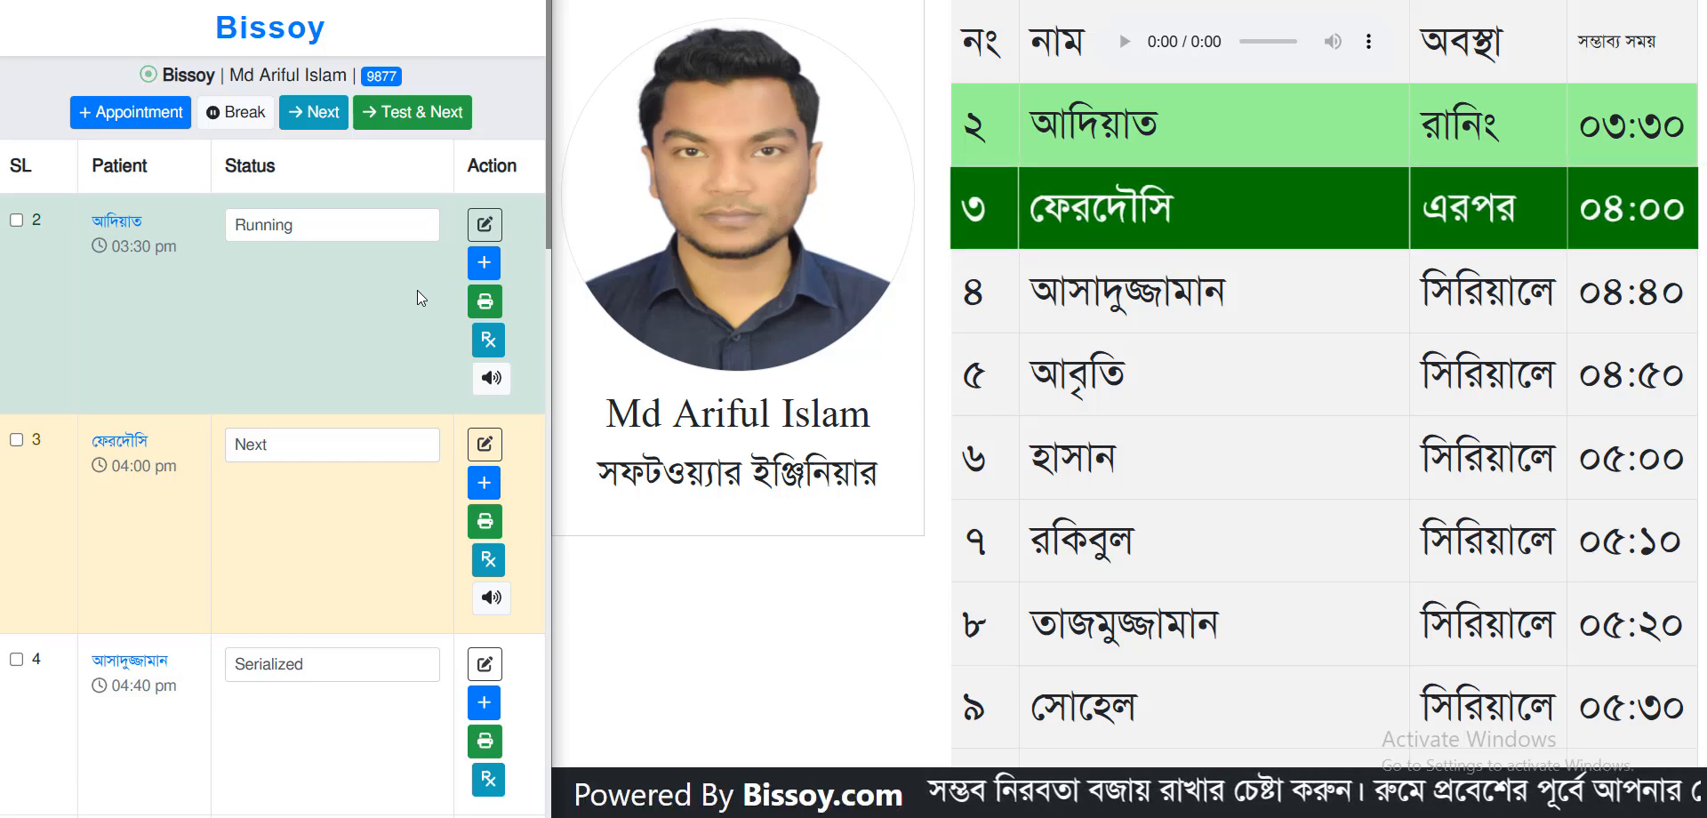
Step: Send the running patient, serial 2, for a test and advance the queue to serial 3
left_click(978, 125)
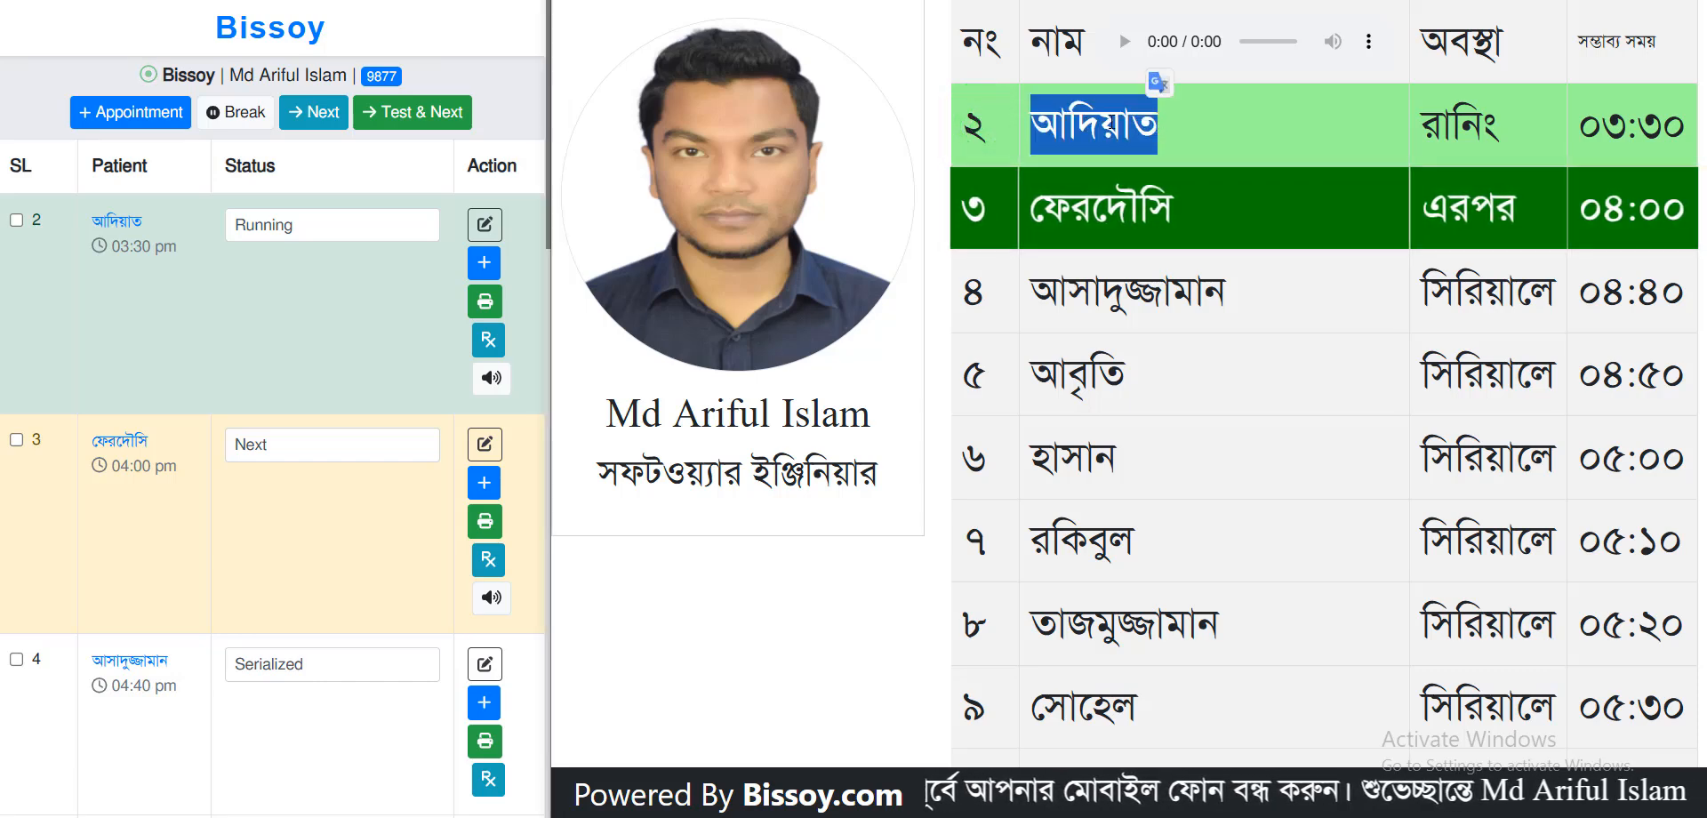
left_click(1081, 107)
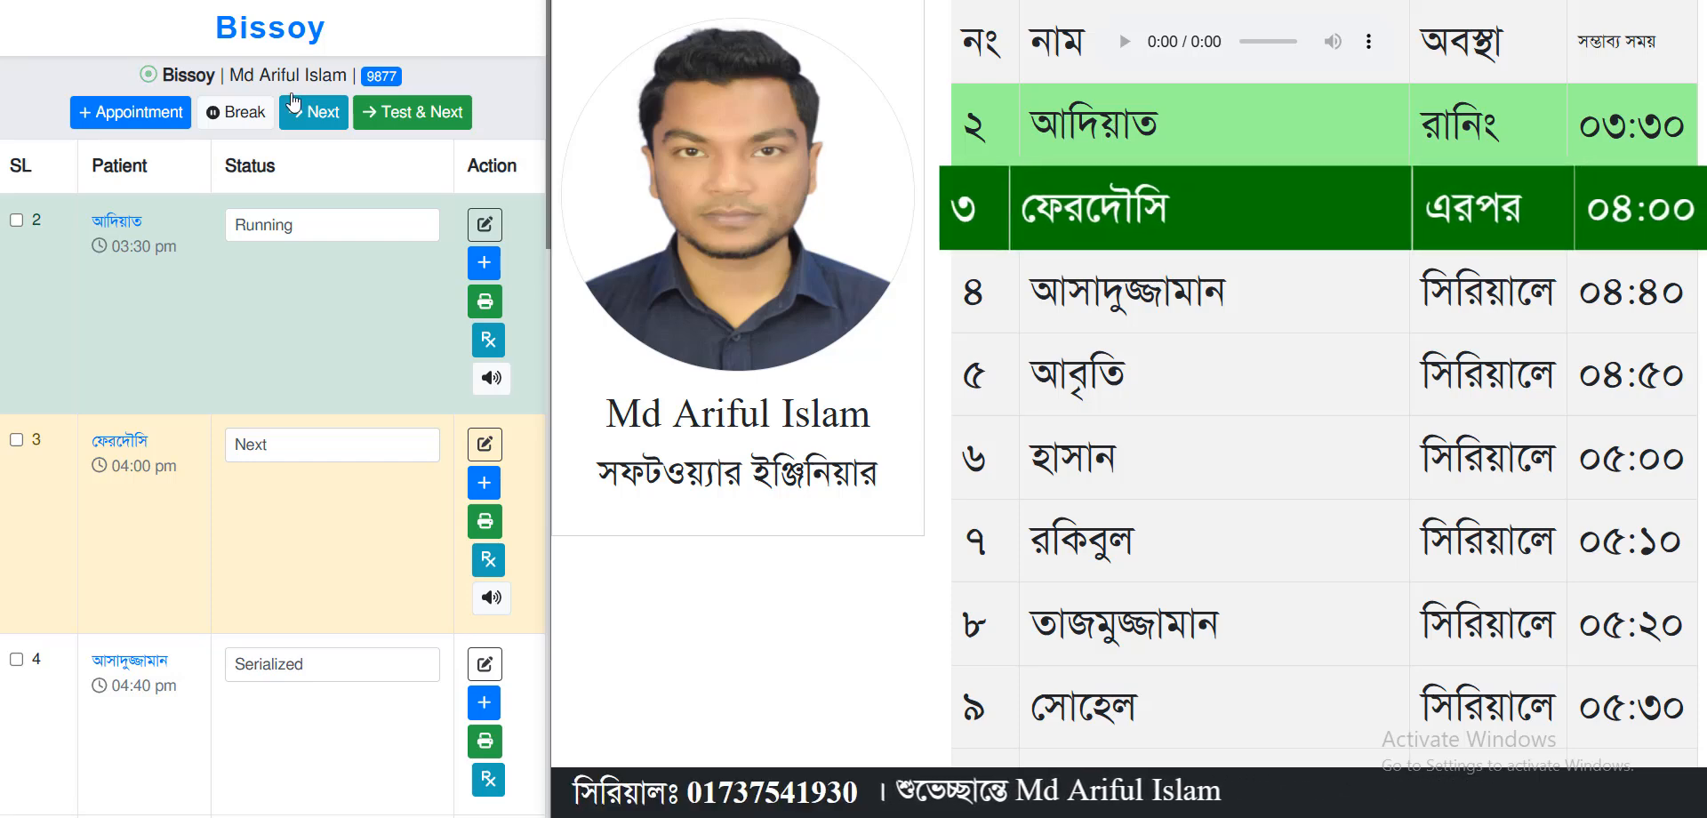
left_click(437, 117)
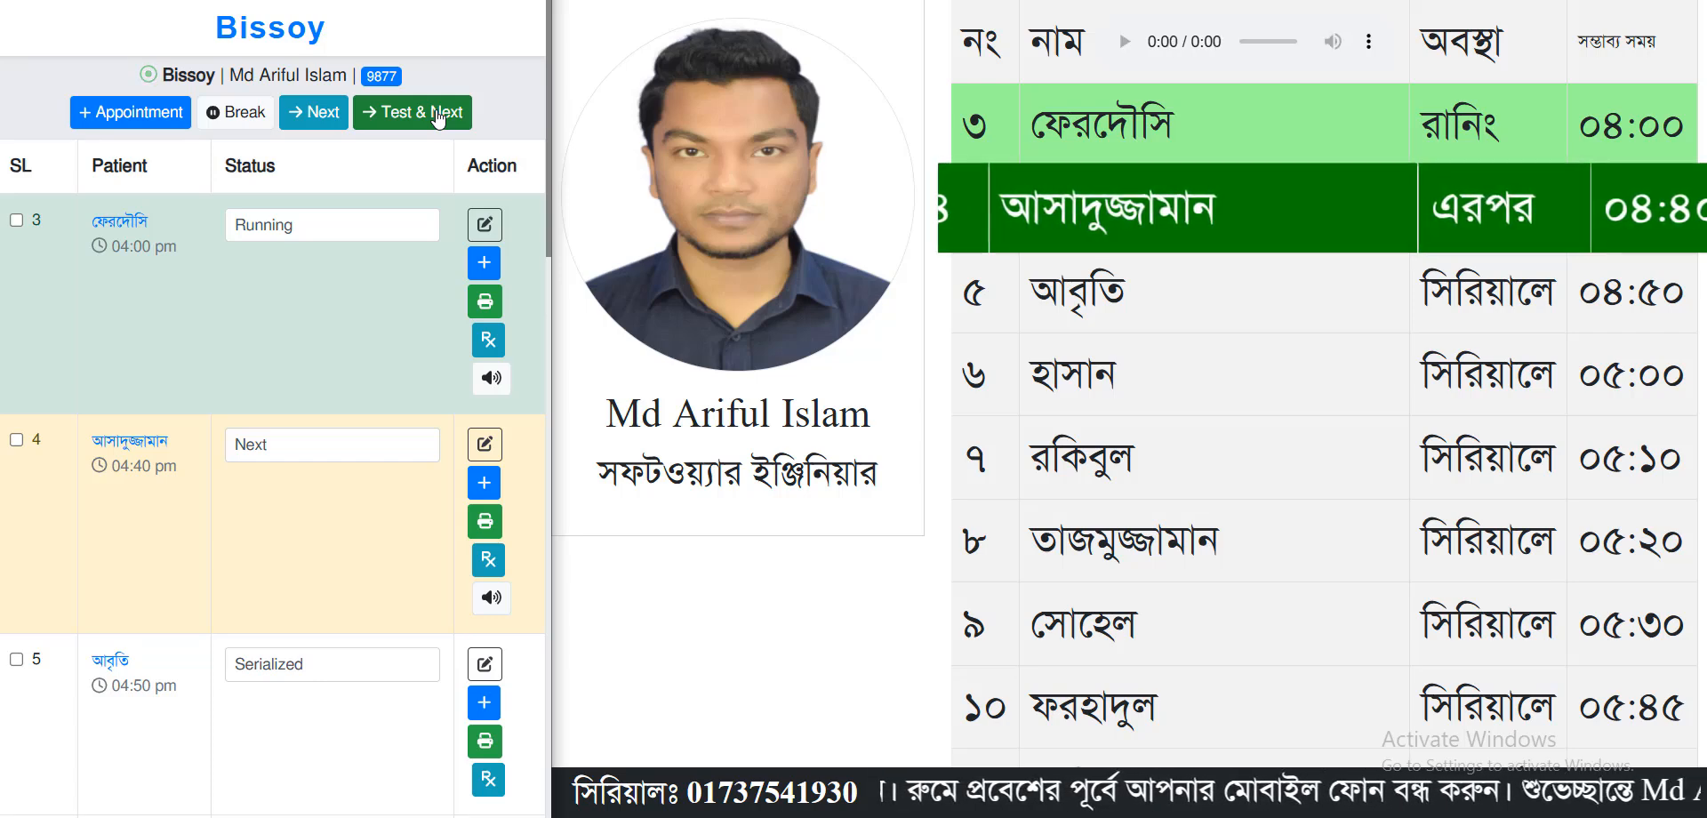
Step: Mark serial 2's report as received in the Reports list
scroll(437, 118, "down", 15)
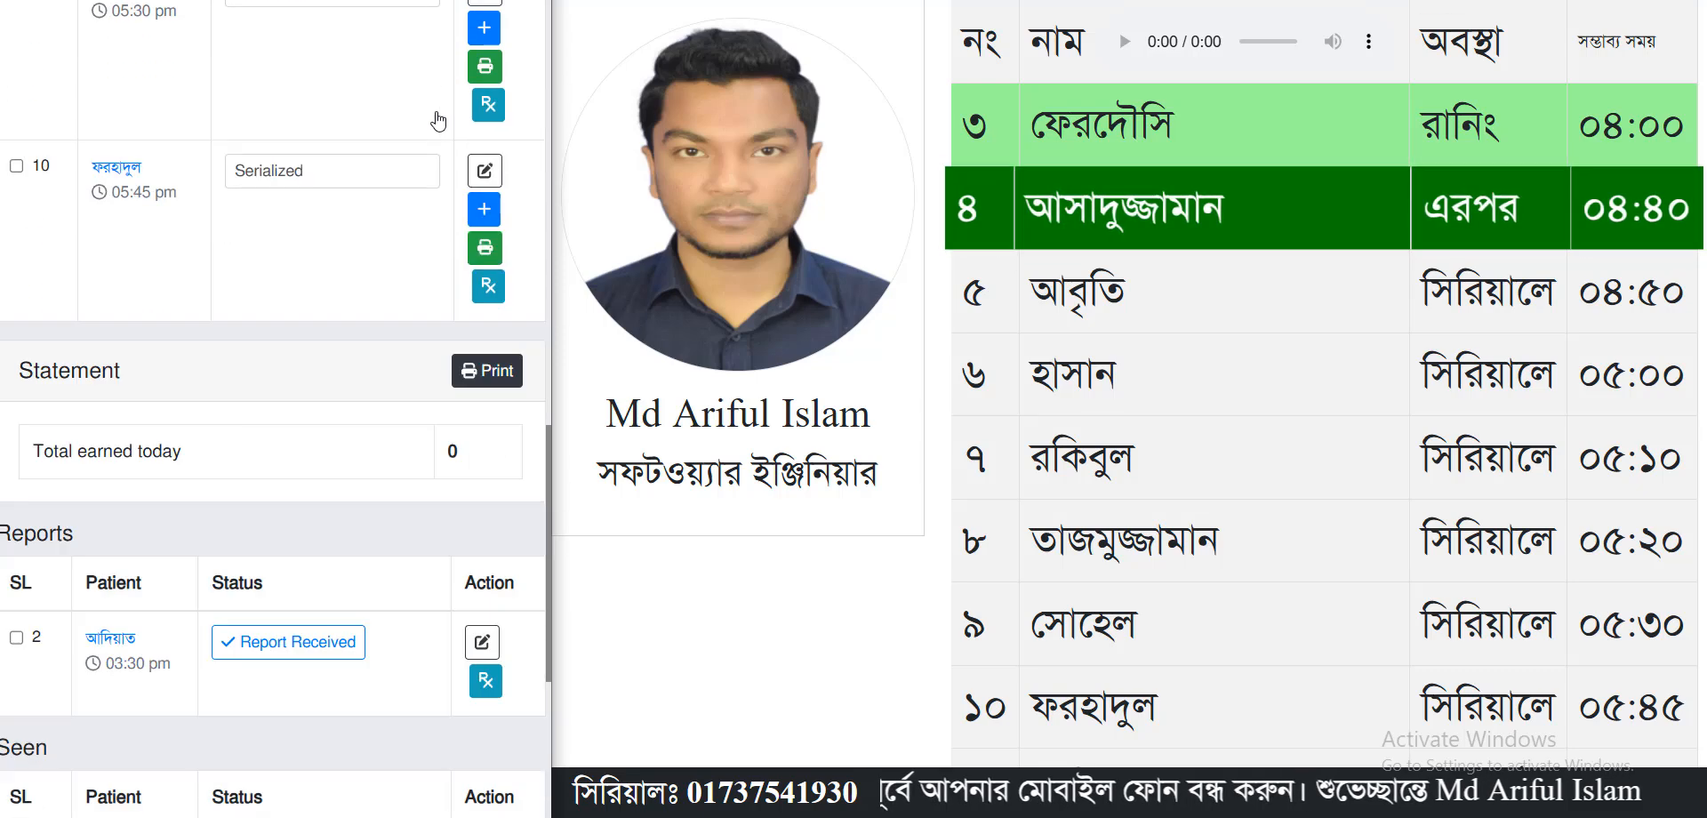
scroll(438, 120, "down", 3)
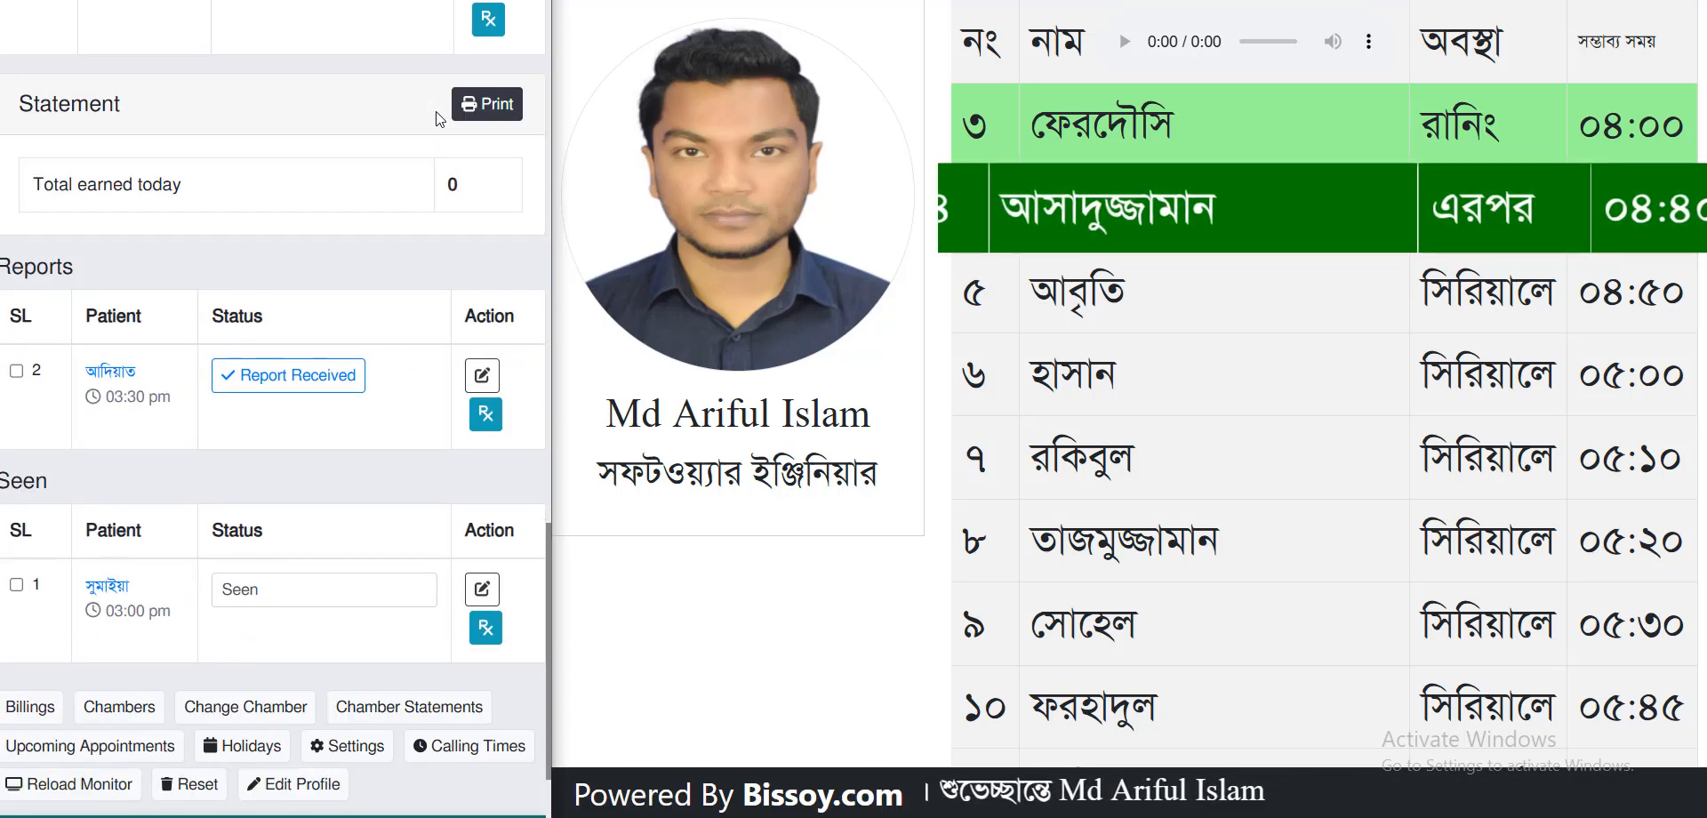
left_click(271, 384)
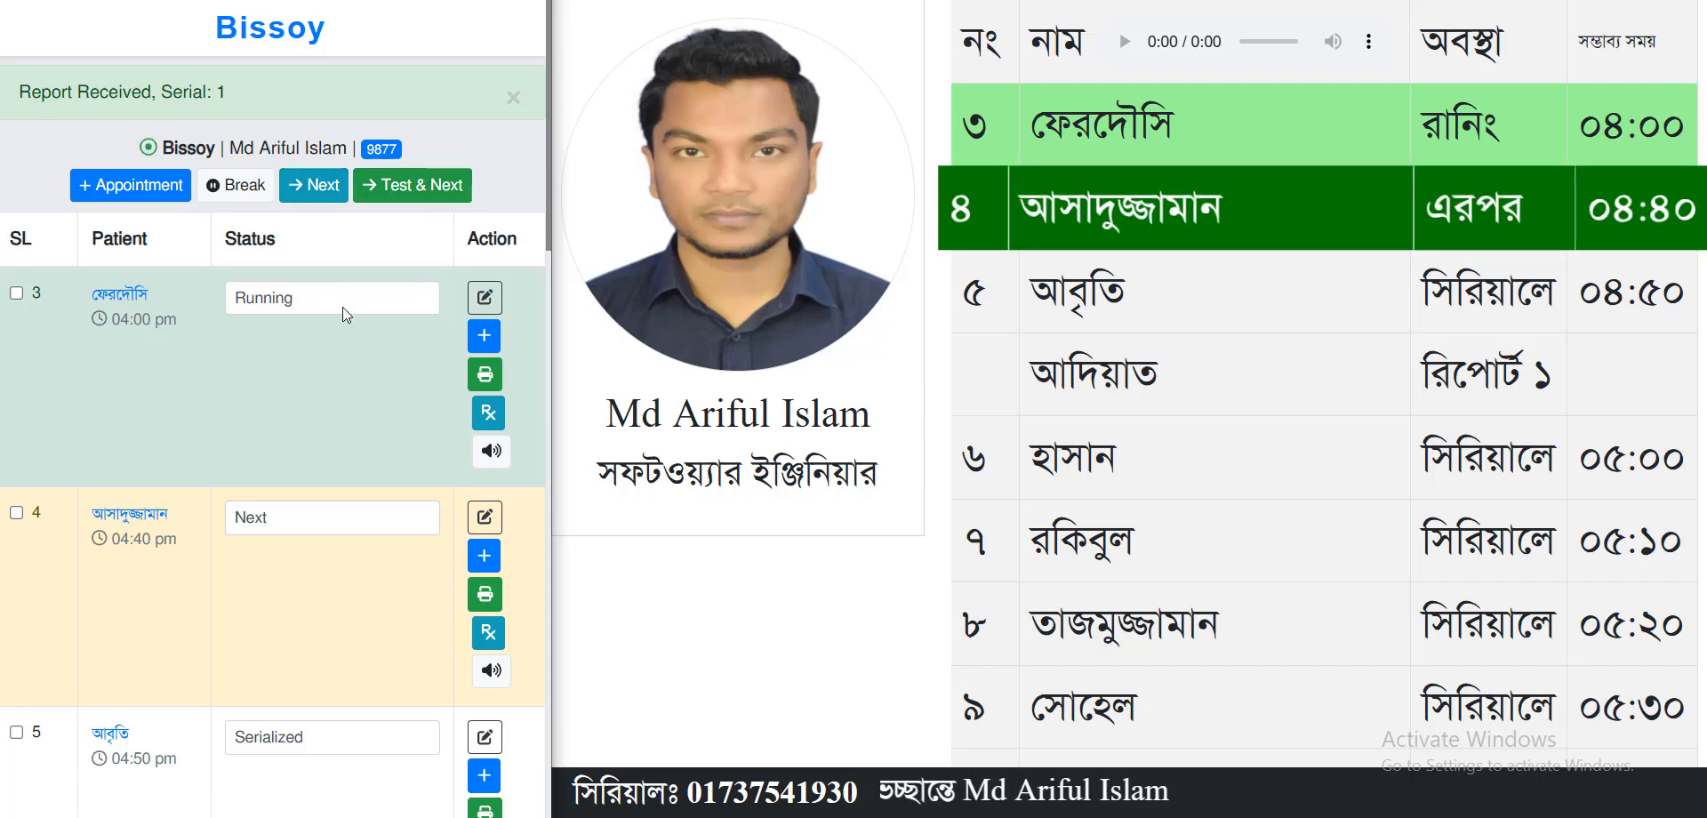
Step: Send serials 3 and 4 for tests one after the other, advancing the queue to serial 5
left_click(435, 191)
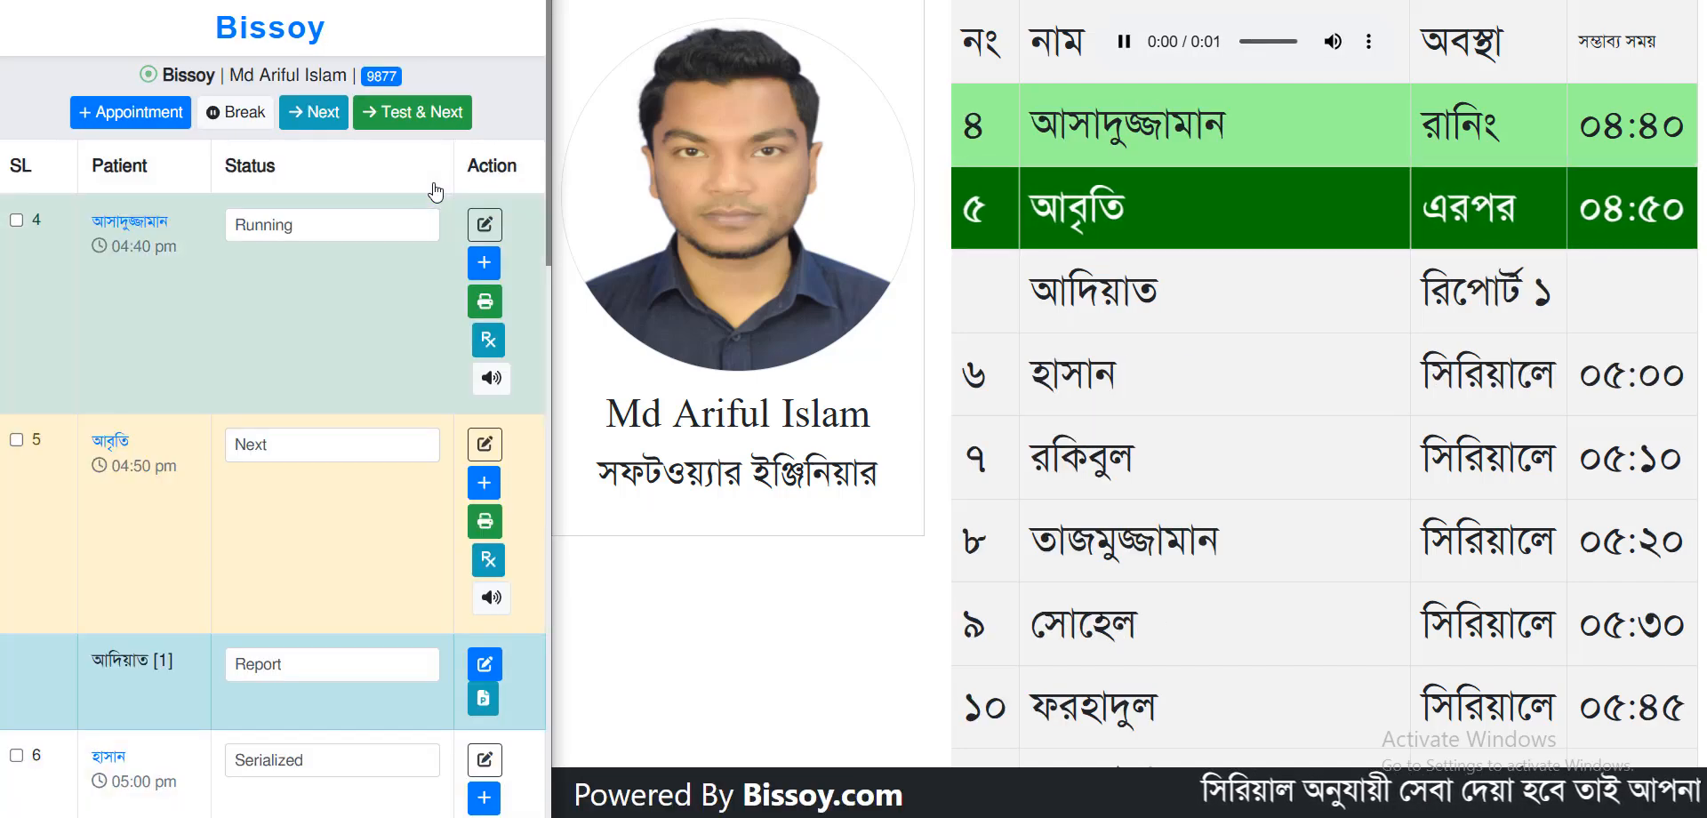
left_click(402, 124)
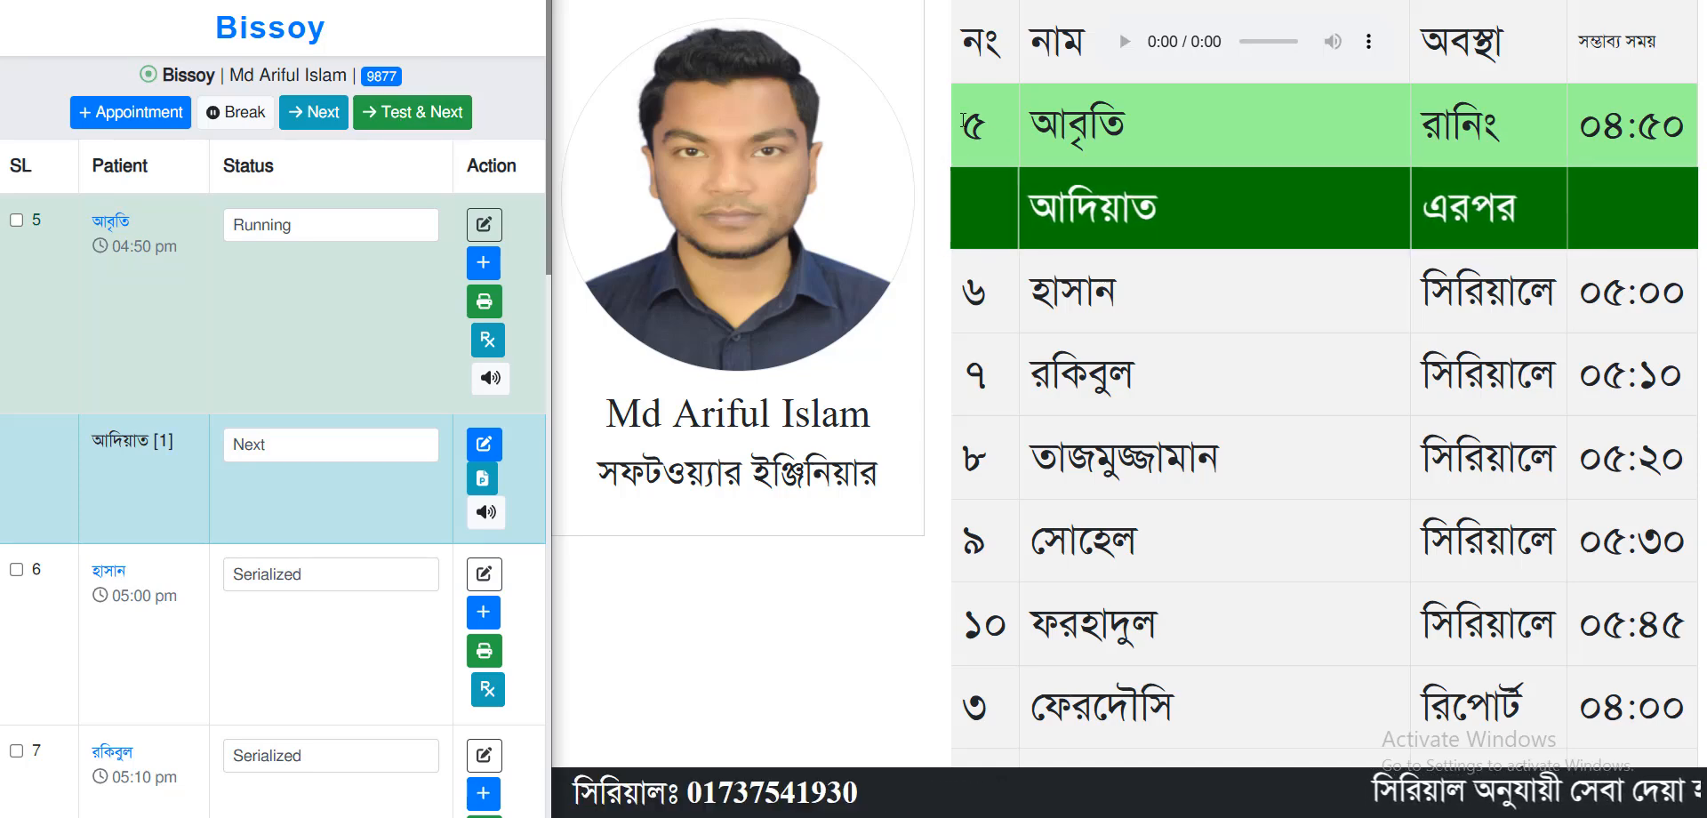
Step: Set the status of serials 6 and 7 to Absent
left_click(315, 233)
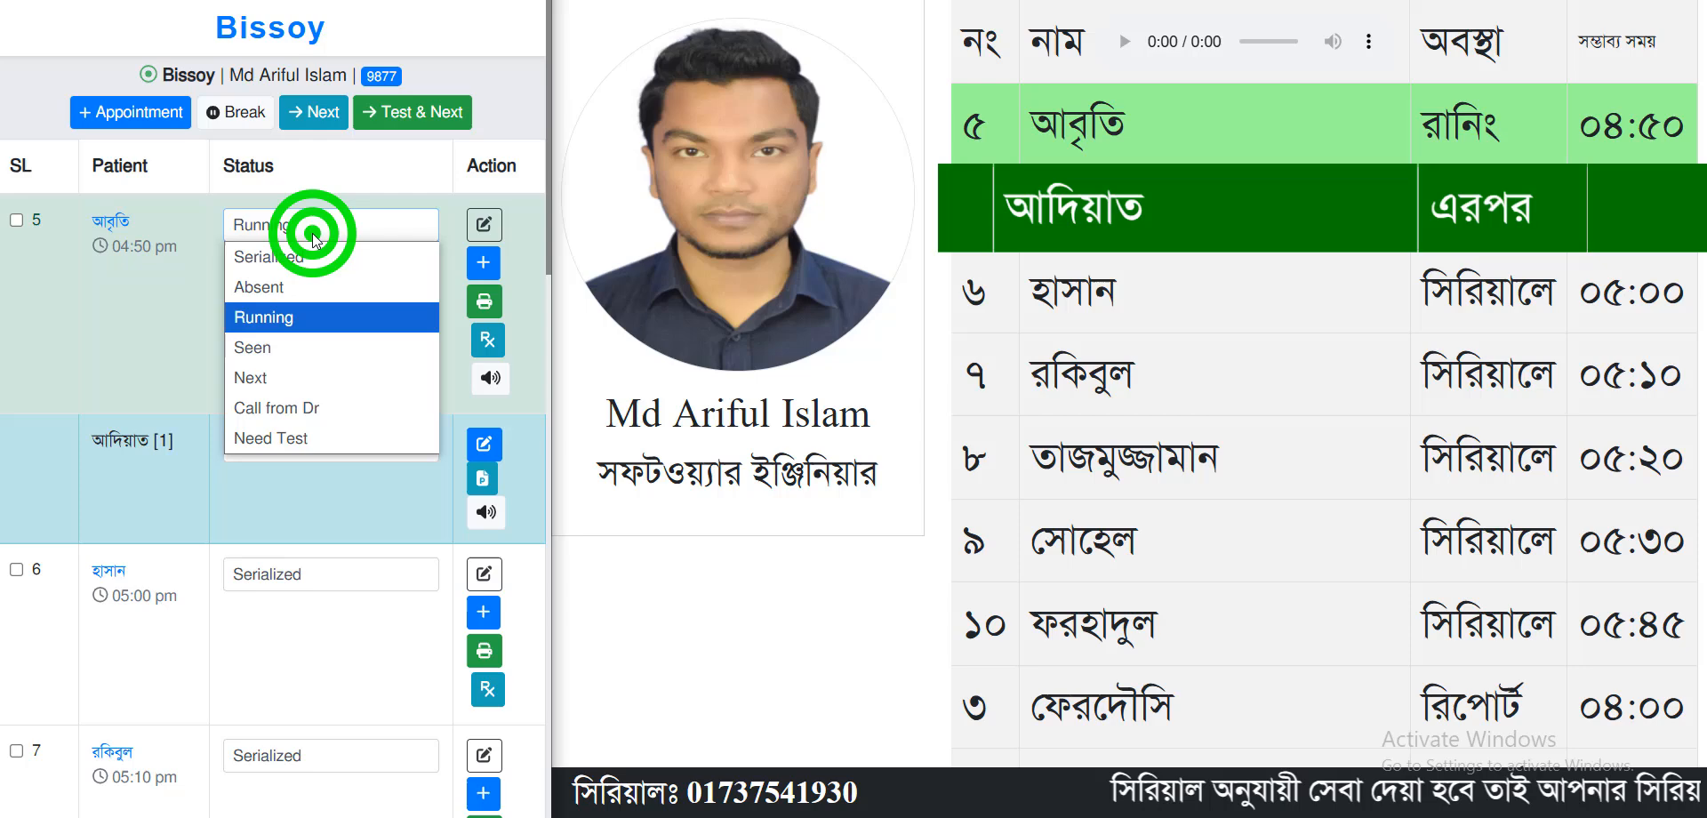
left_click(372, 576)
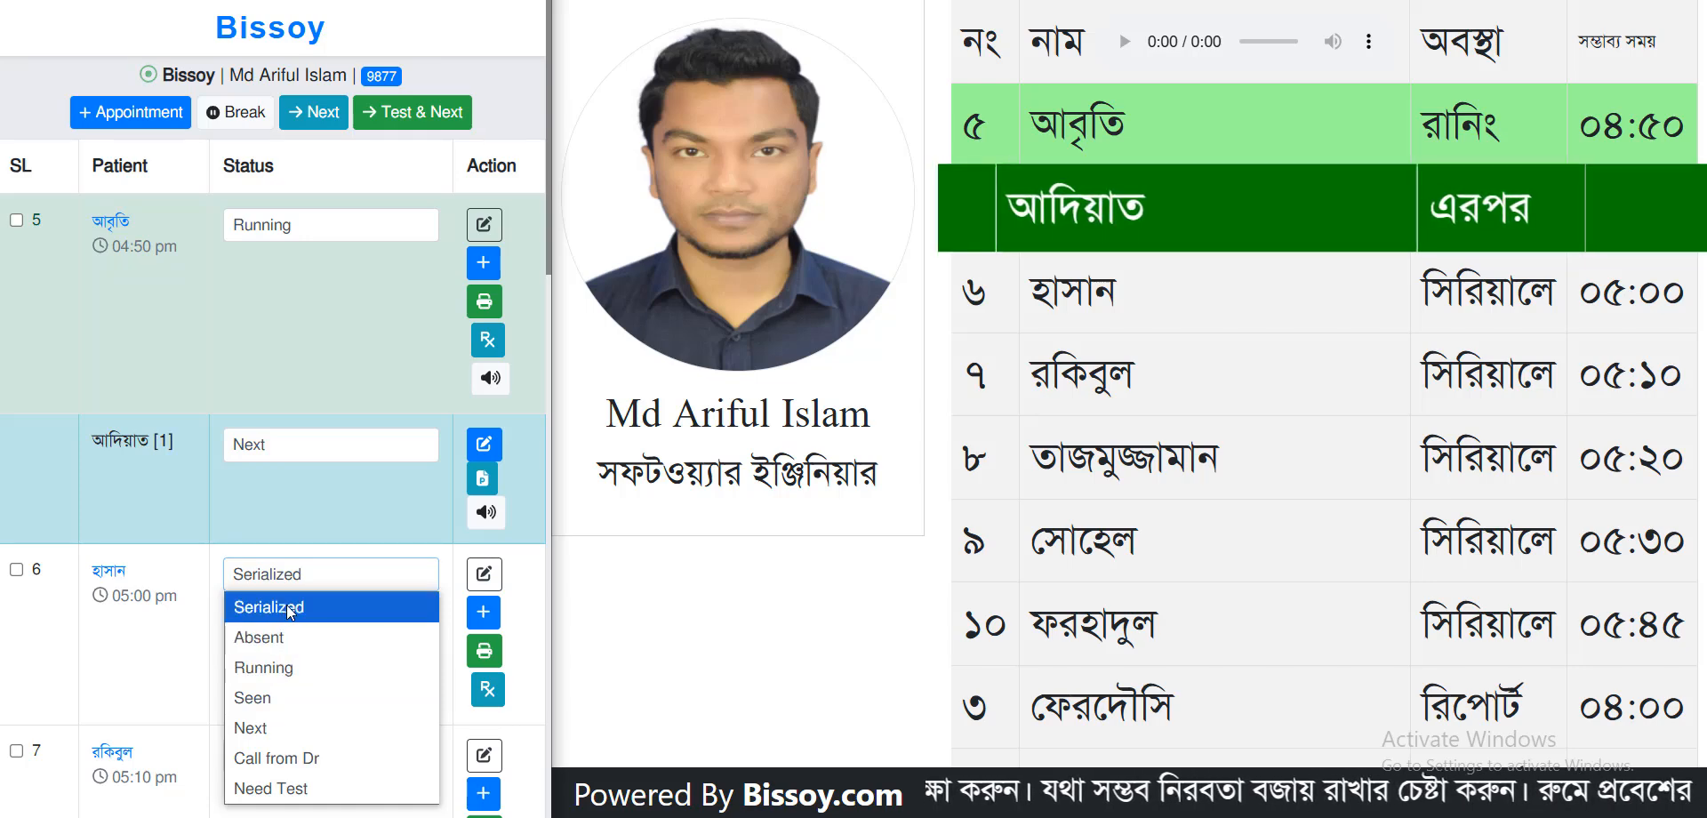
left_click(283, 638)
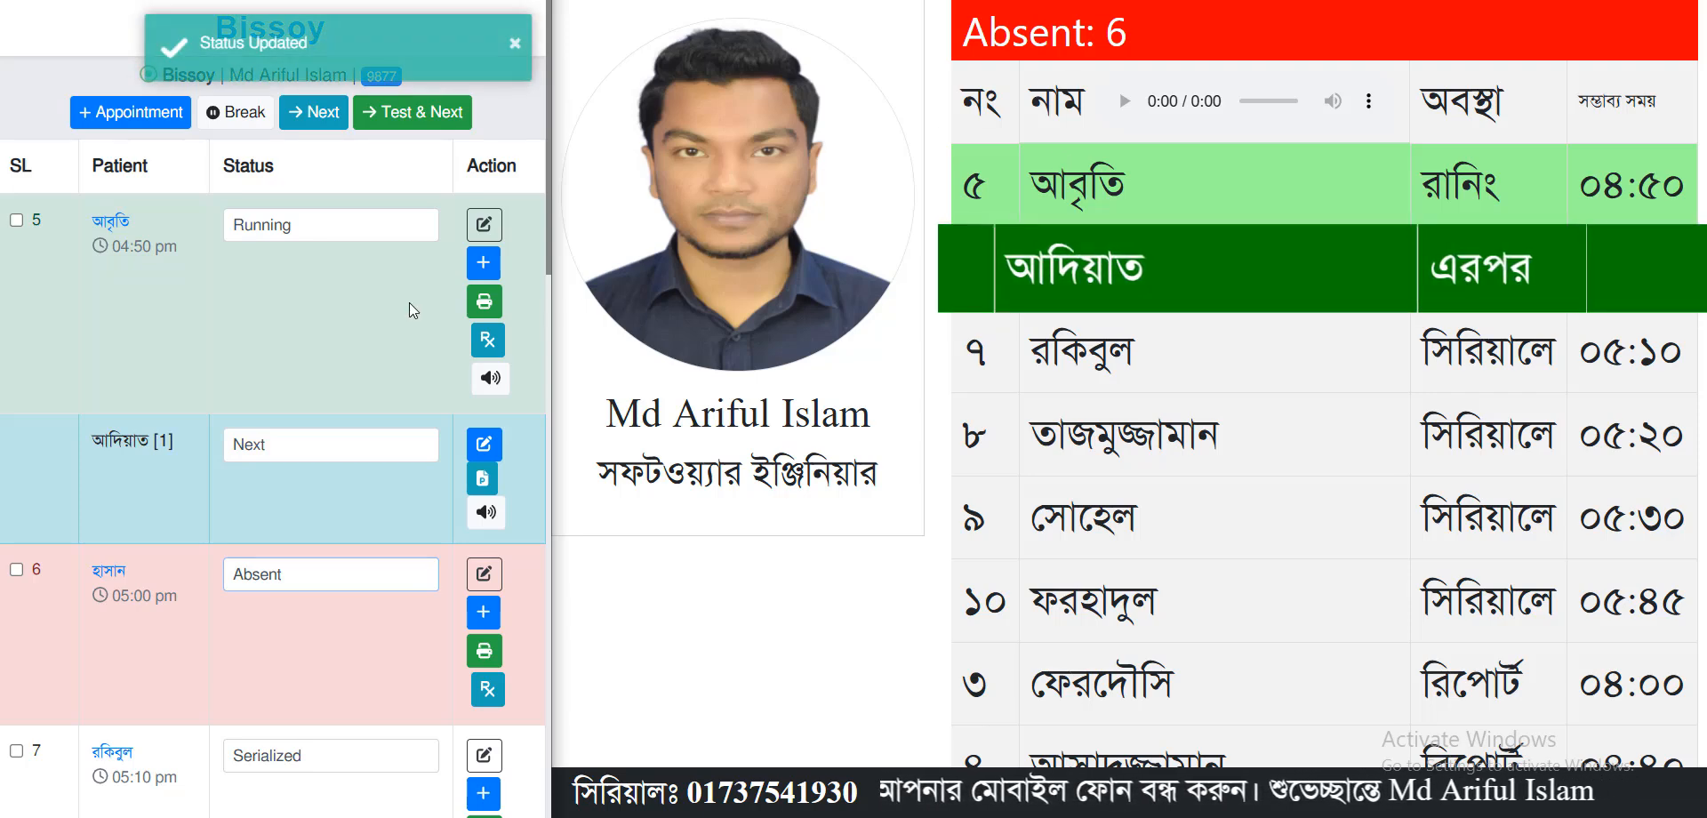
left_click(338, 755)
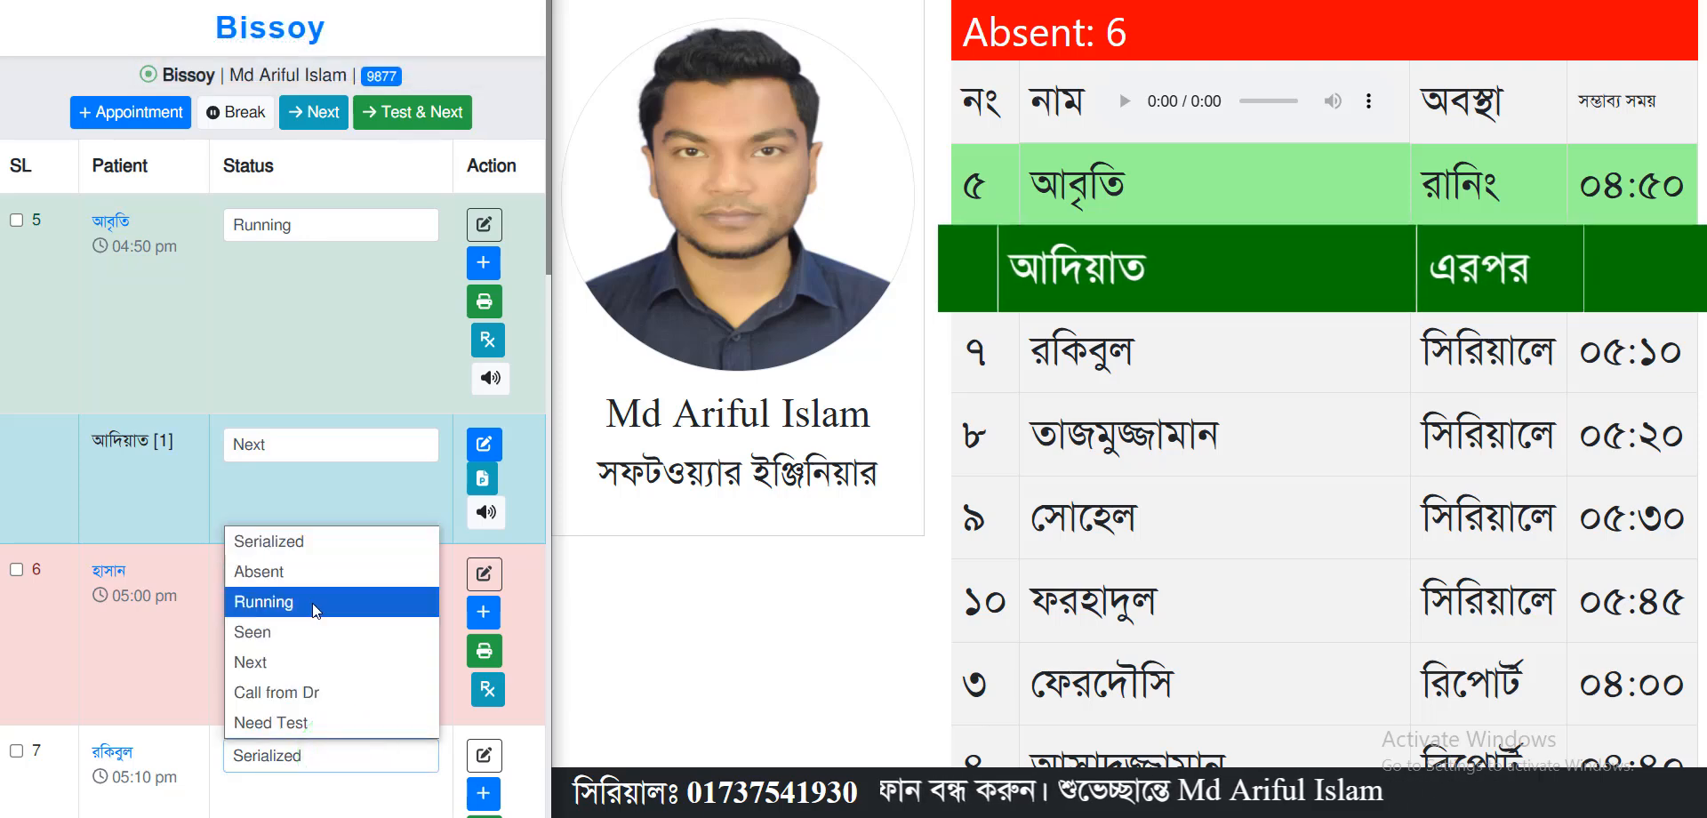
left_click(313, 566)
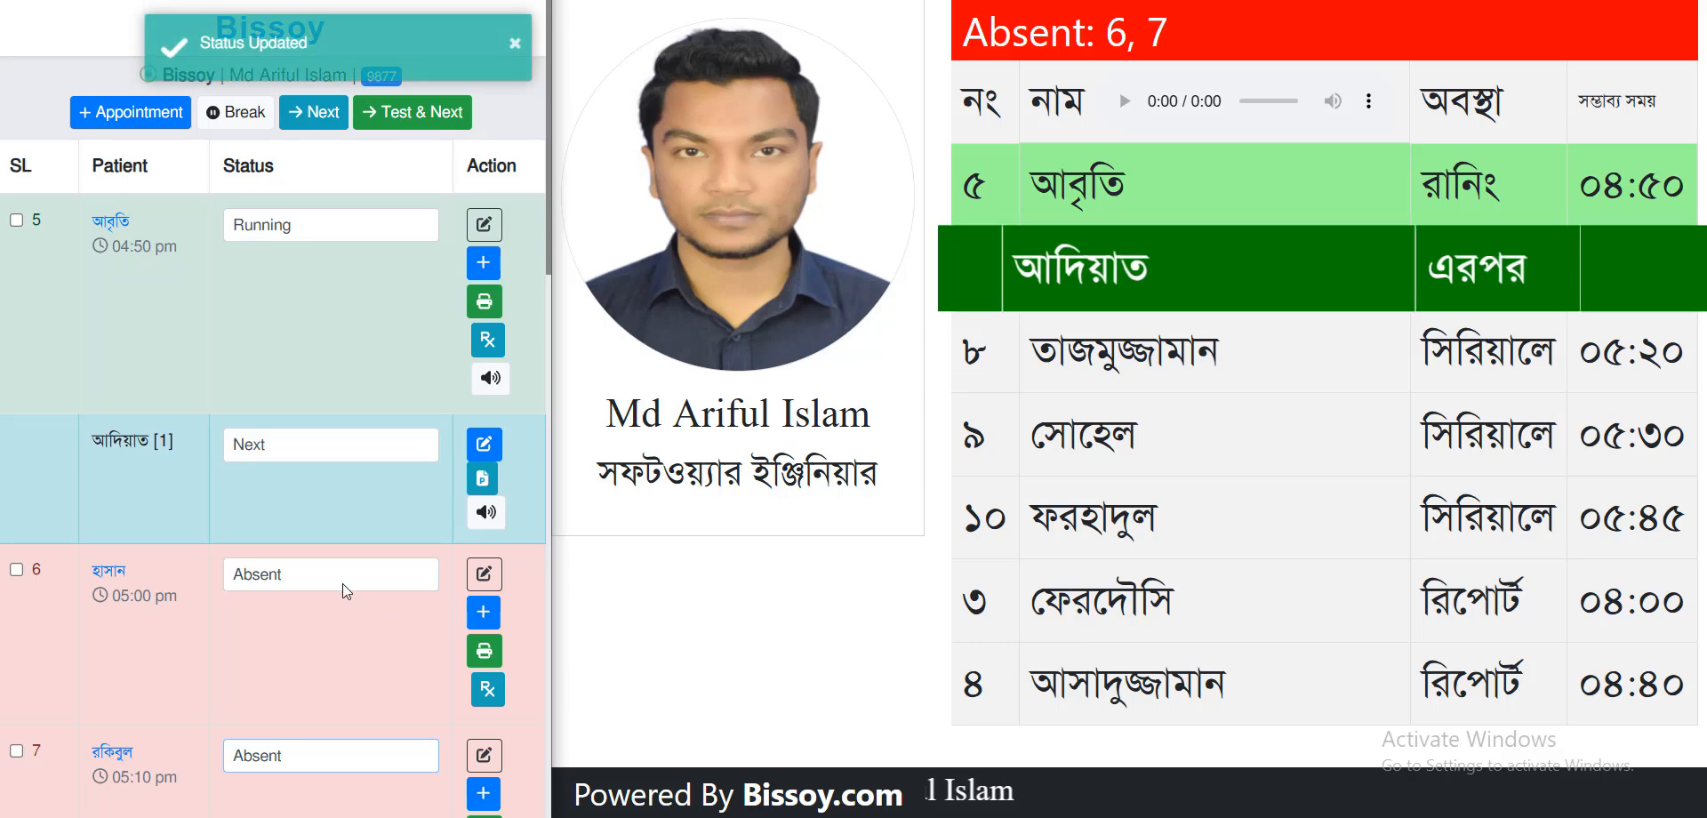
left_click(336, 580)
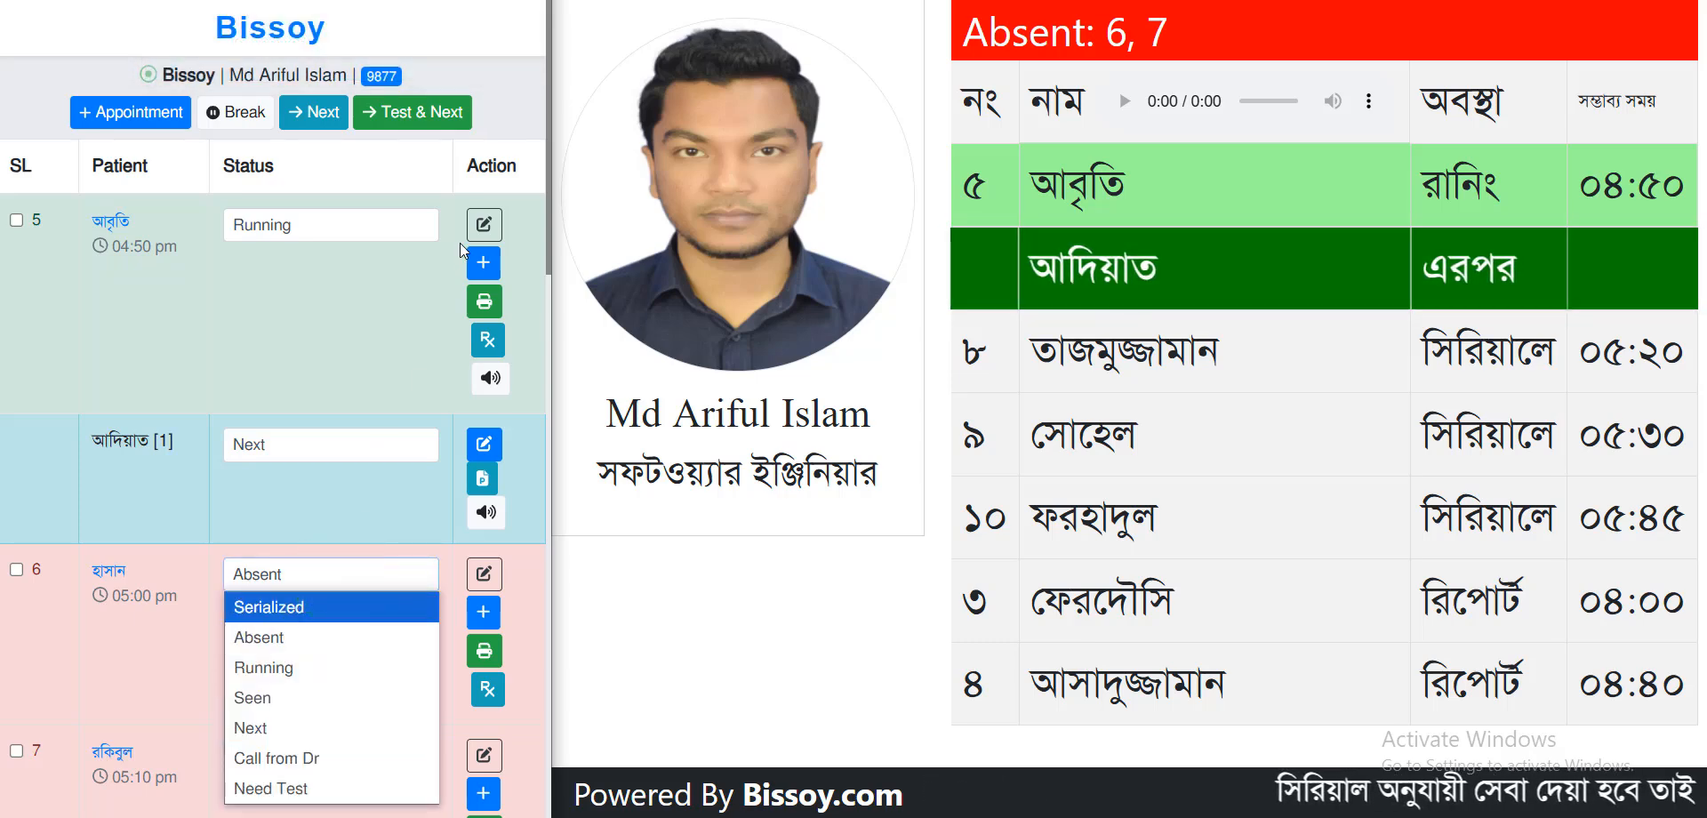
Step: Put the queue on break with the saved note "৩০ মিনিটের জন্য বিরতি" and end the break
left_click(237, 114)
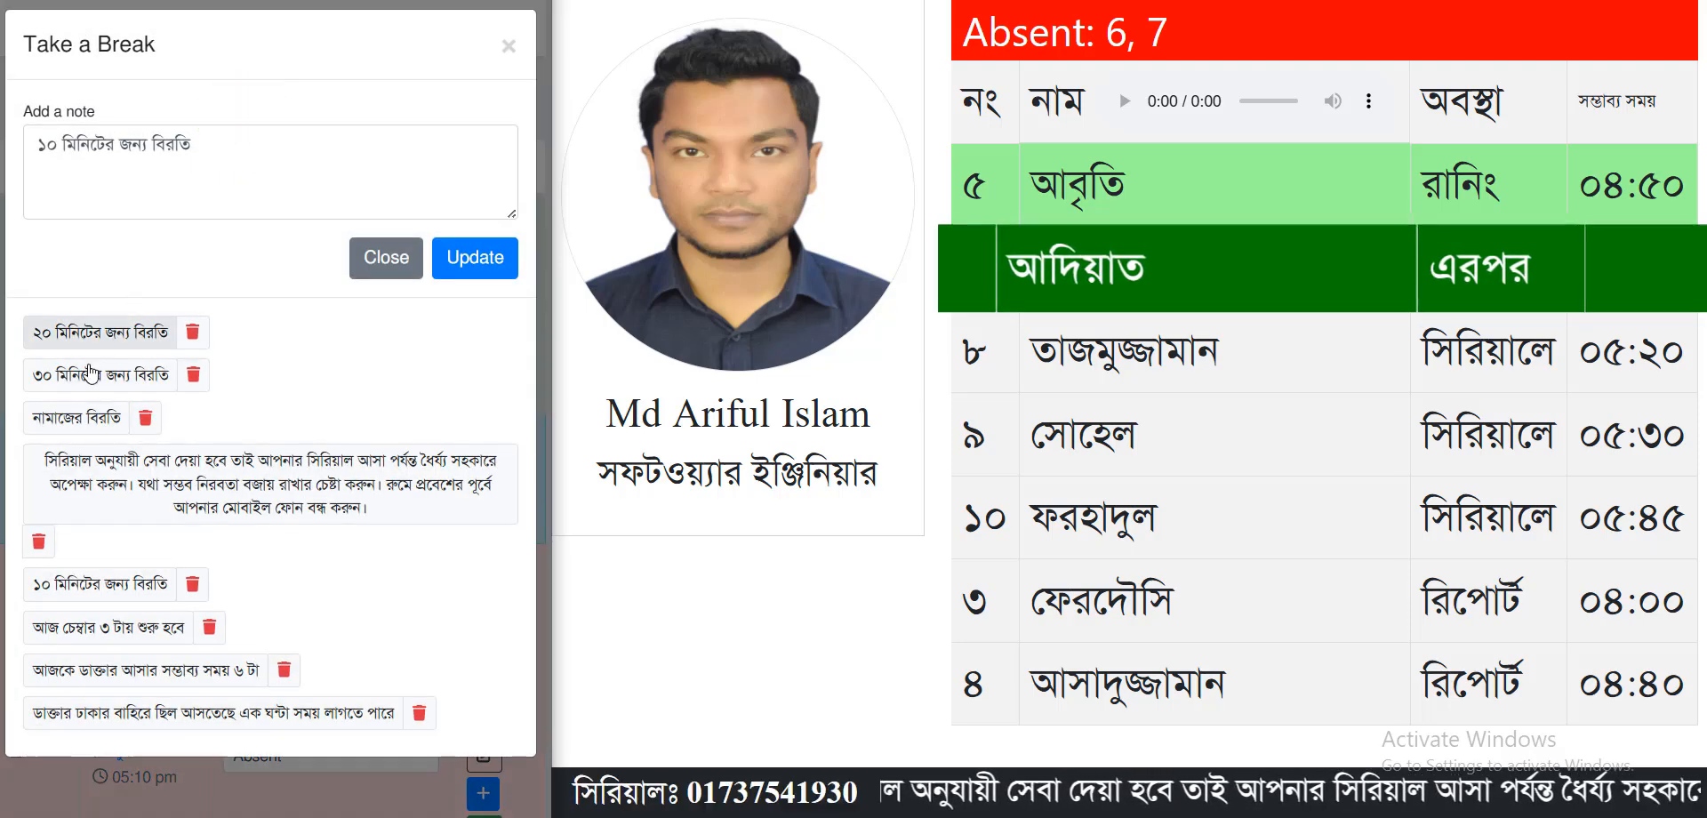
left_click(104, 377)
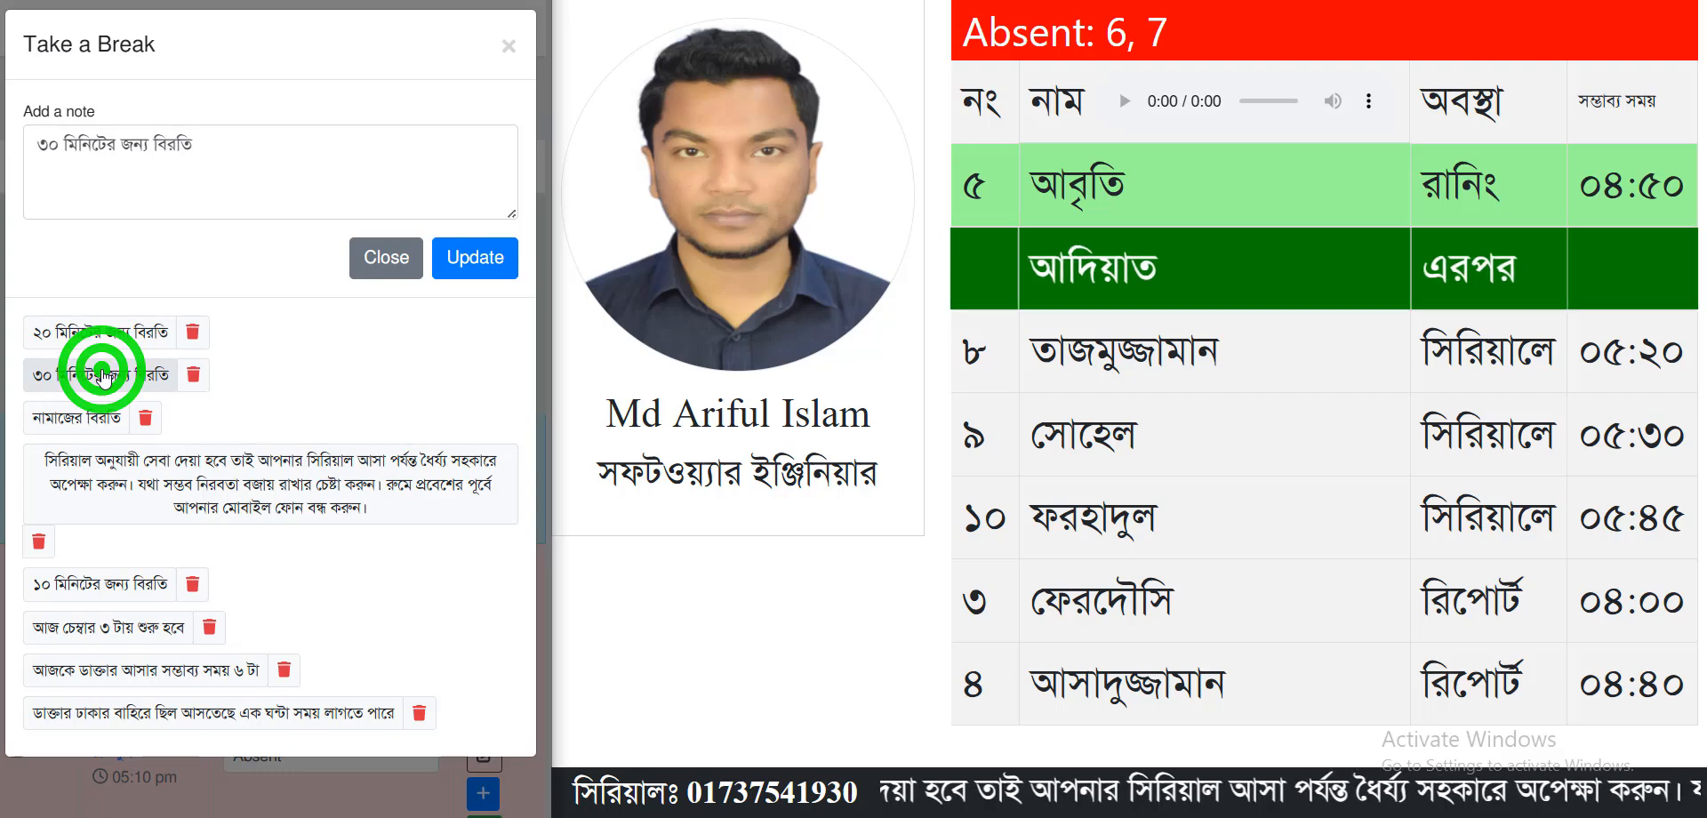
left_click(478, 258)
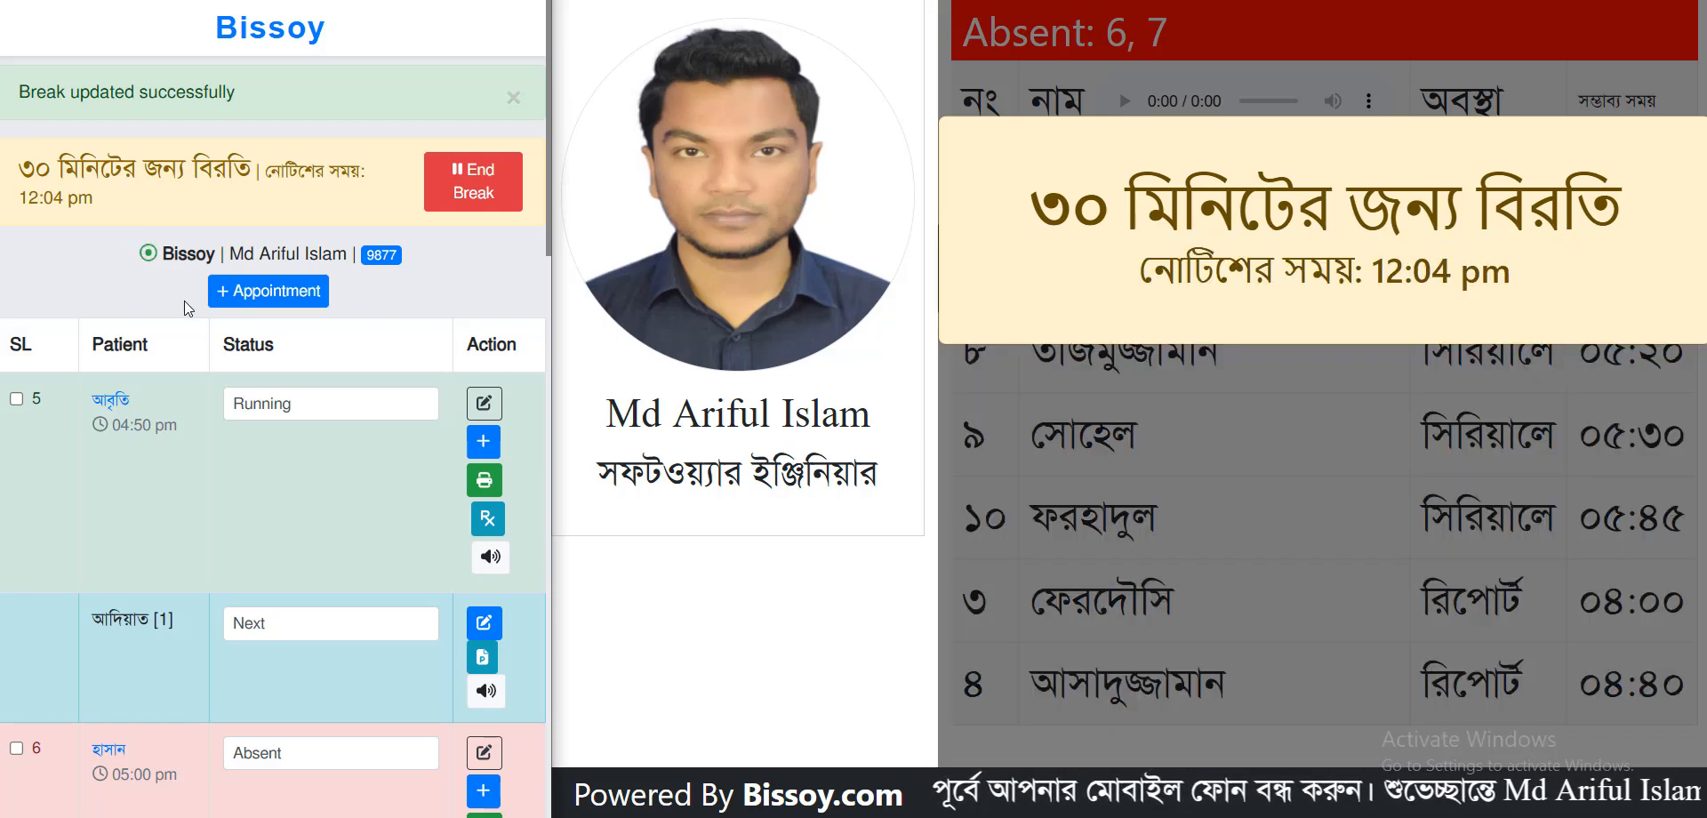
left_click(473, 197)
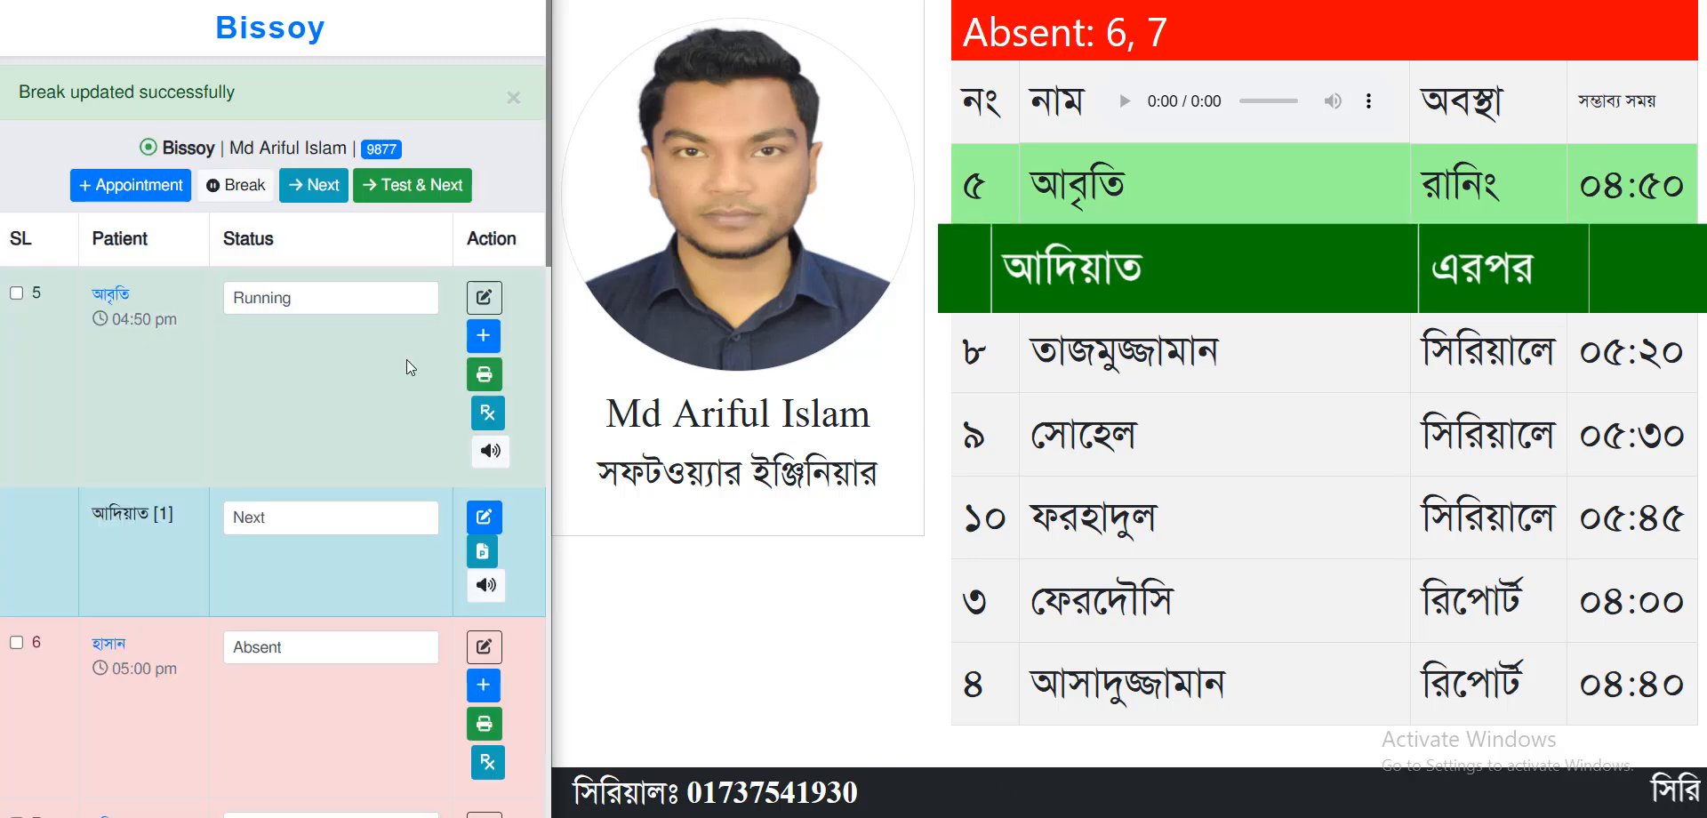
Step: Turn off Show EWT Column in the monitor settings and save the change
scroll(355, 418, "down", 15)
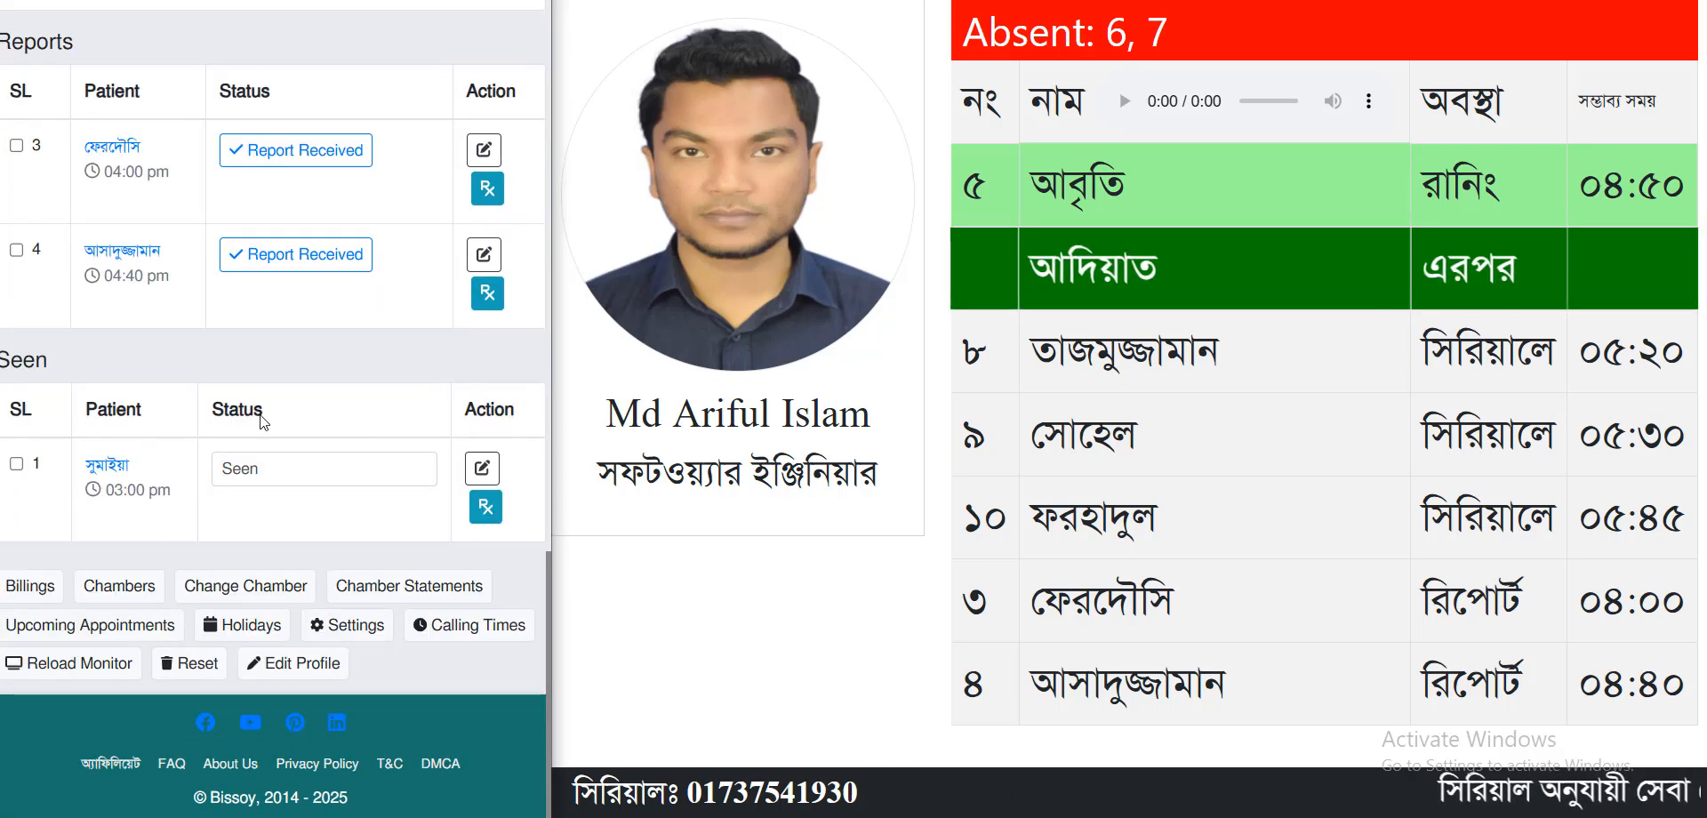
left_click(341, 624)
scroll(322, 523, "down", 8)
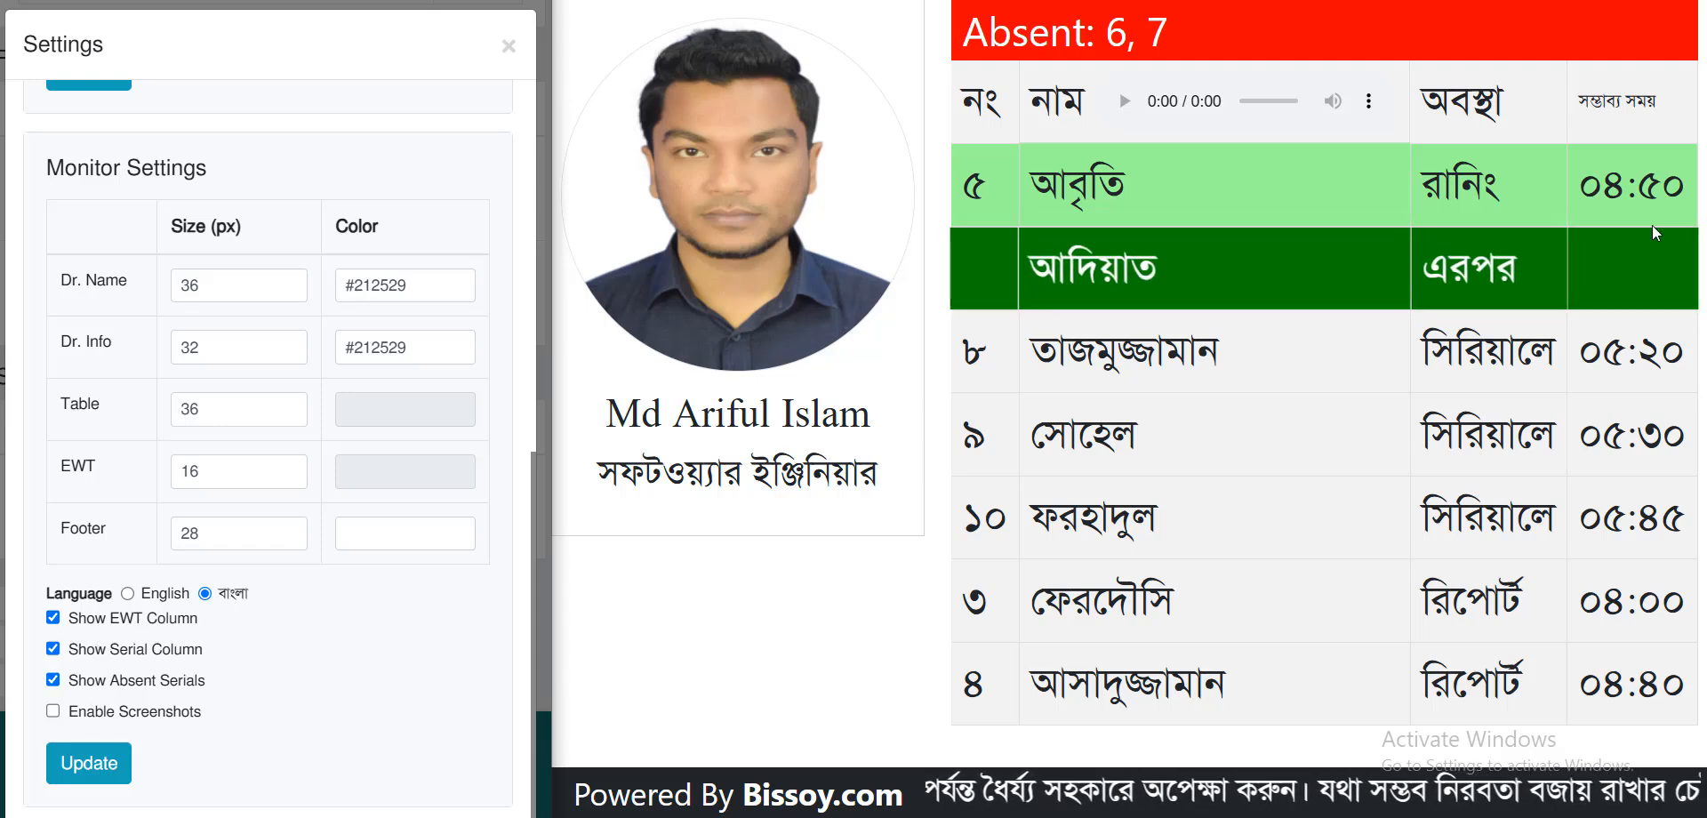
left_click(77, 623)
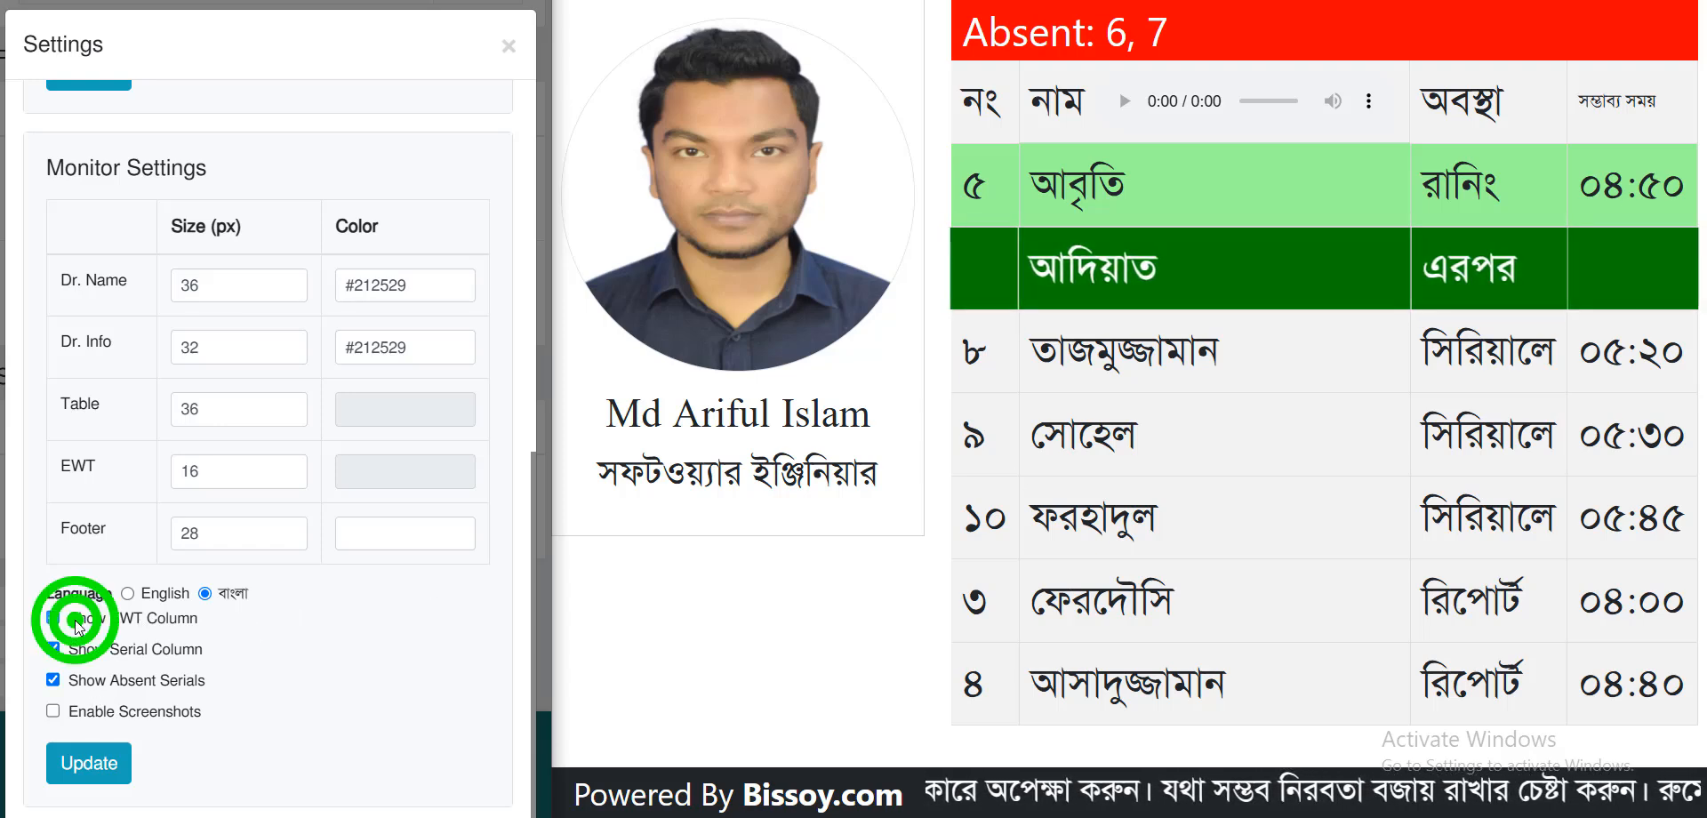
left_click(80, 765)
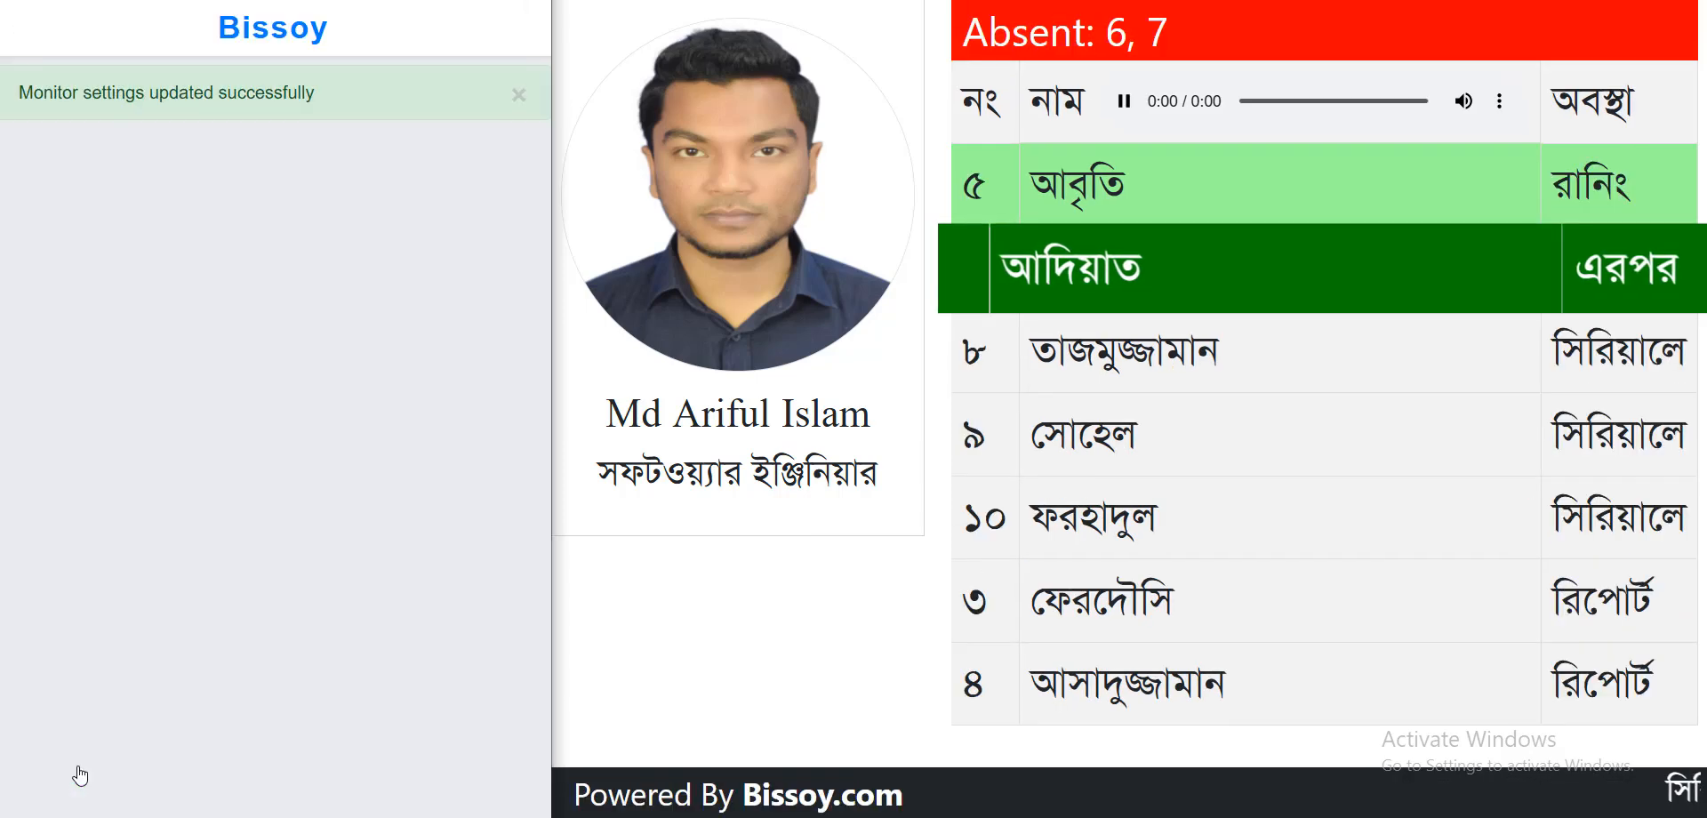
Step: Turn Show EWT Column back on in the monitor settings and save
scroll(178, 677, "down", 10)
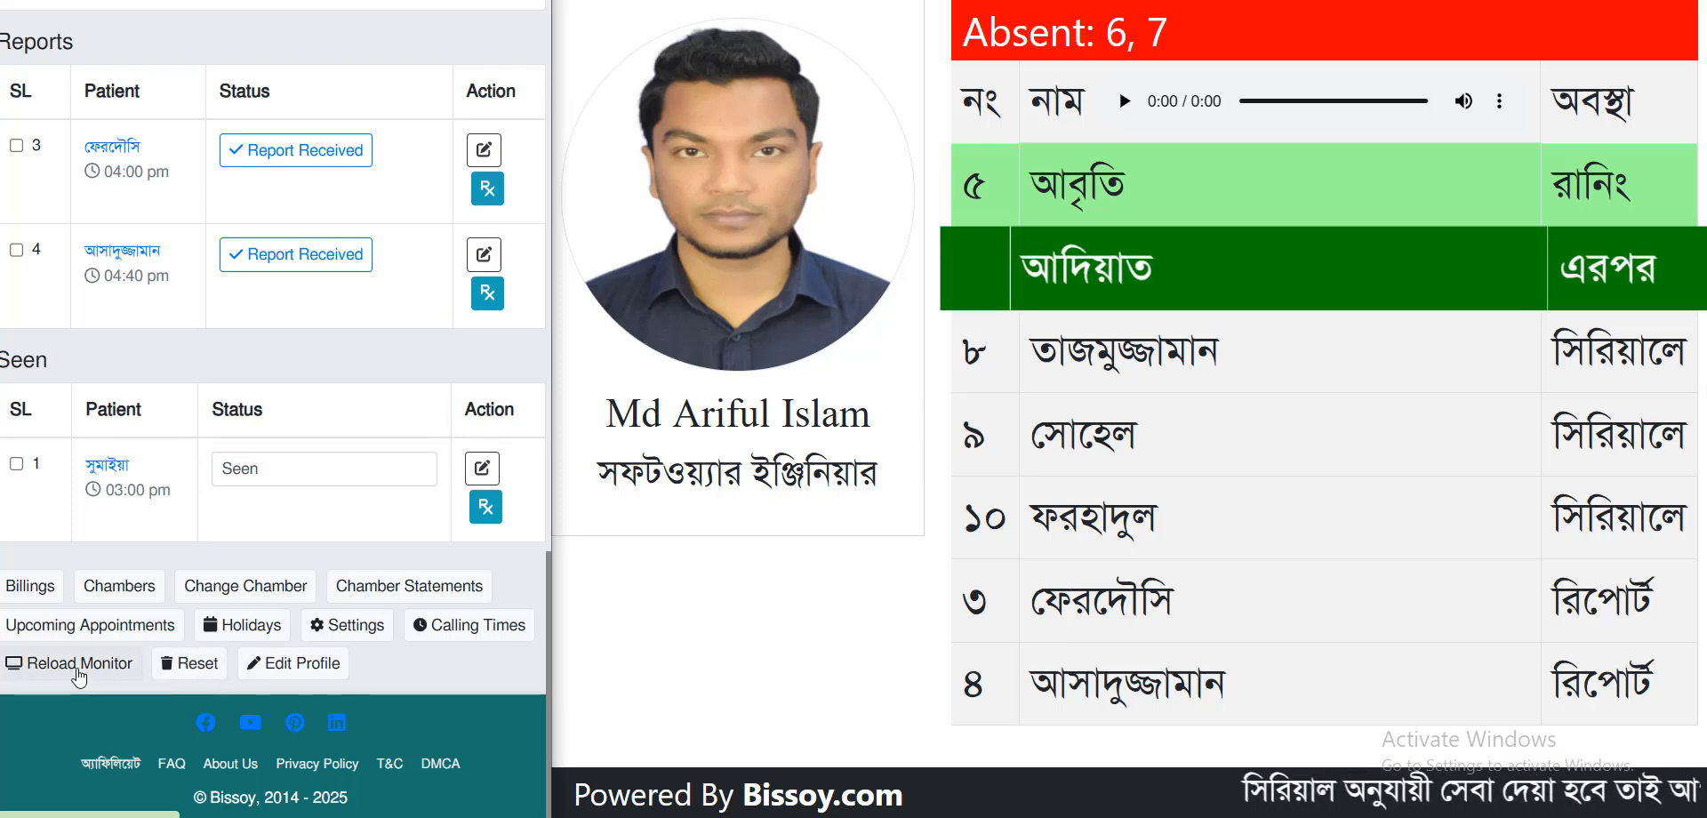
left_click(347, 625)
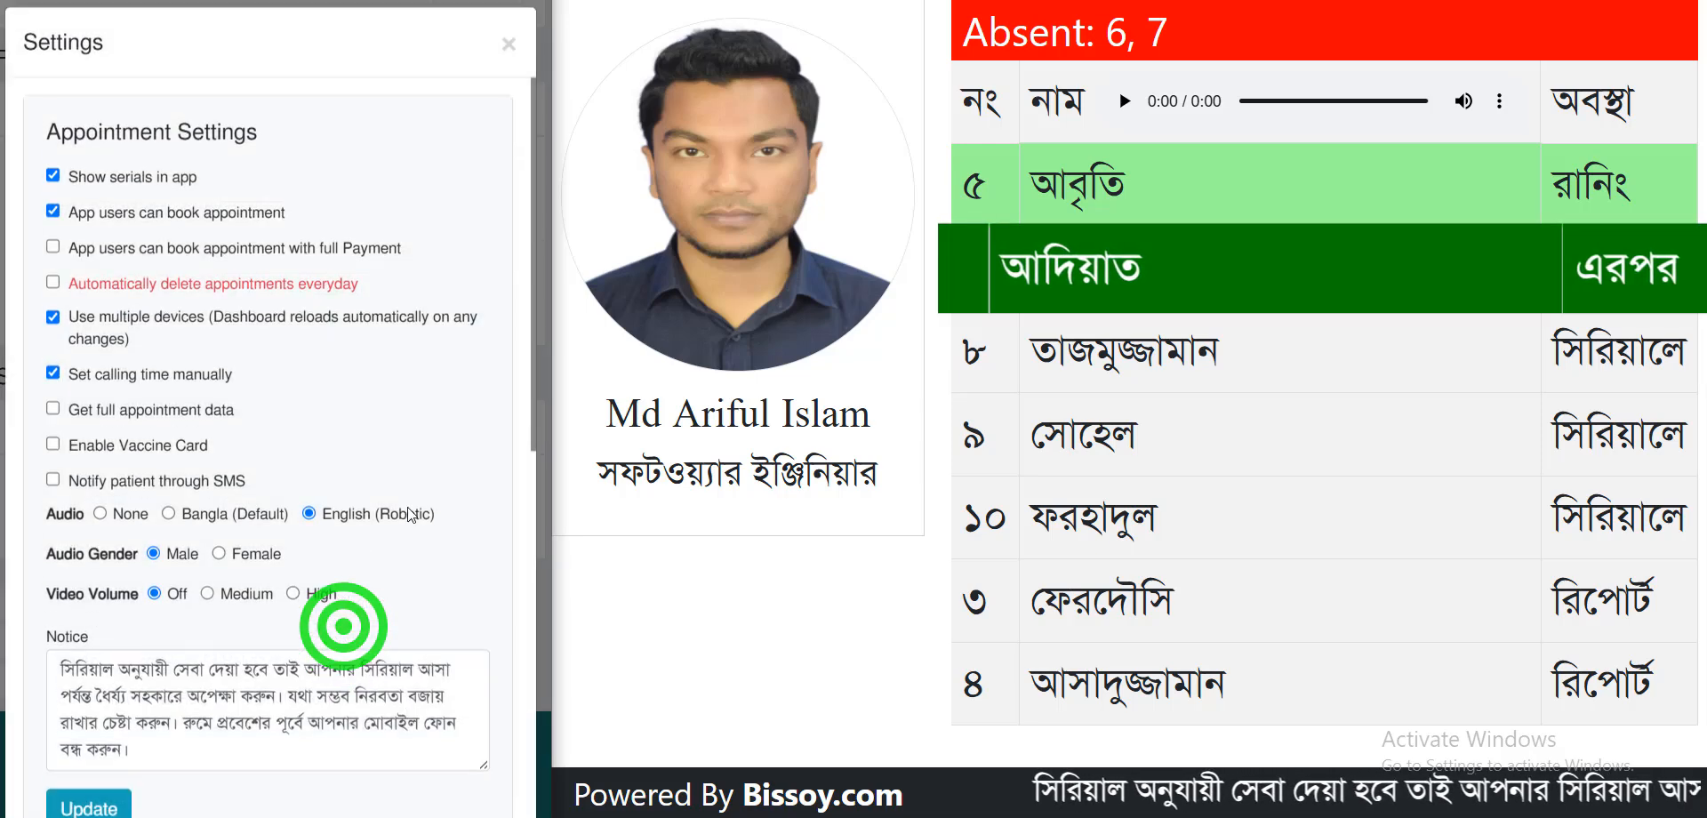
scroll(394, 437, "down", 6)
scroll(394, 437, "down", 2)
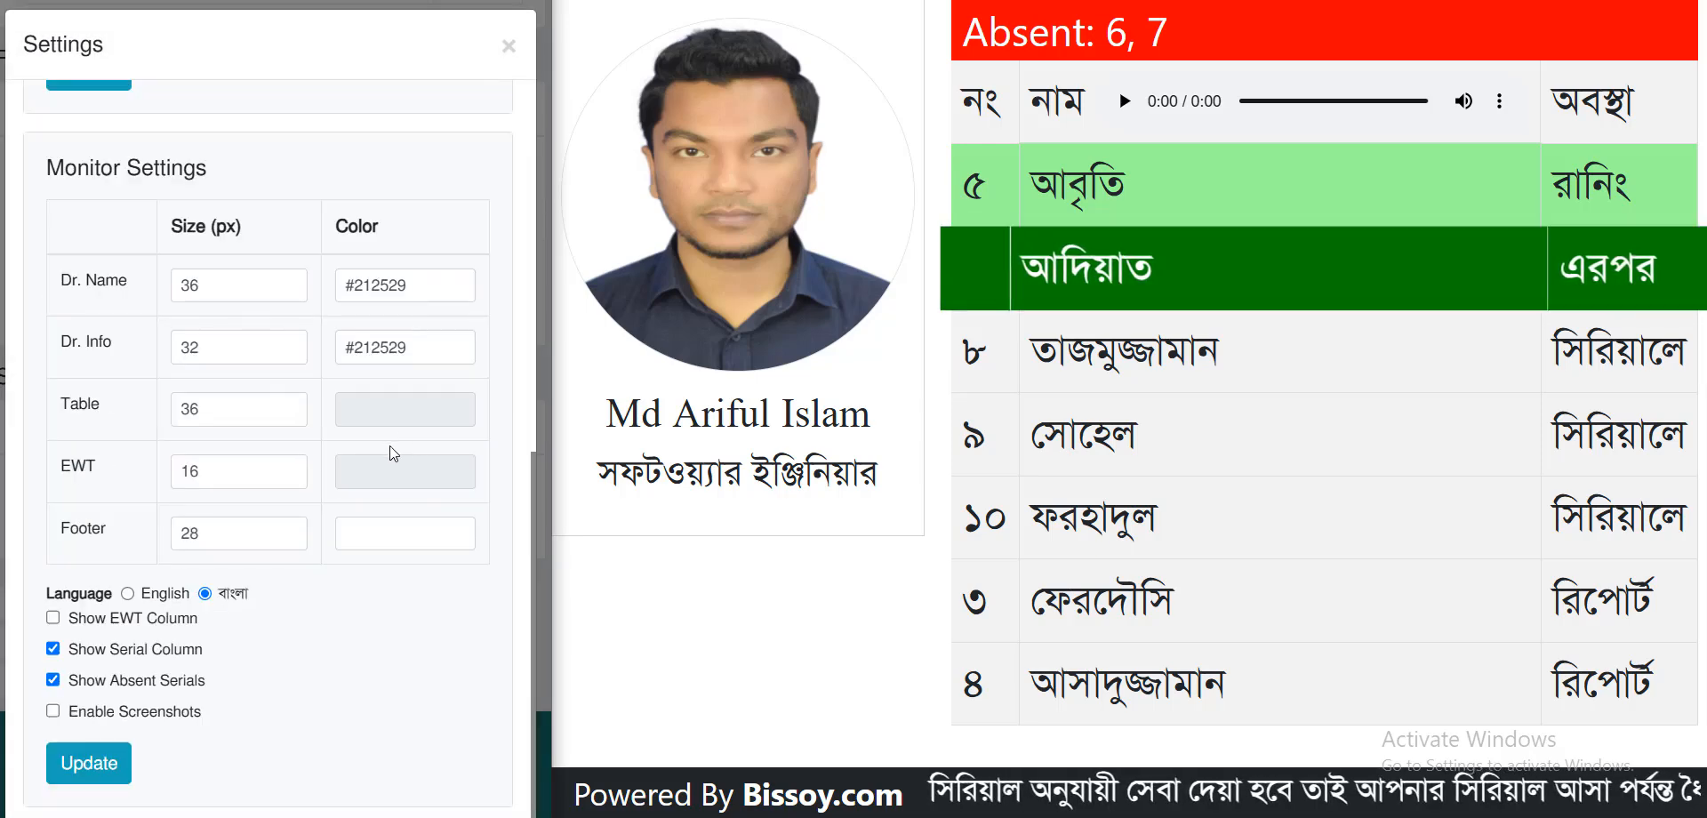
left_click(71, 620)
left_click(94, 765)
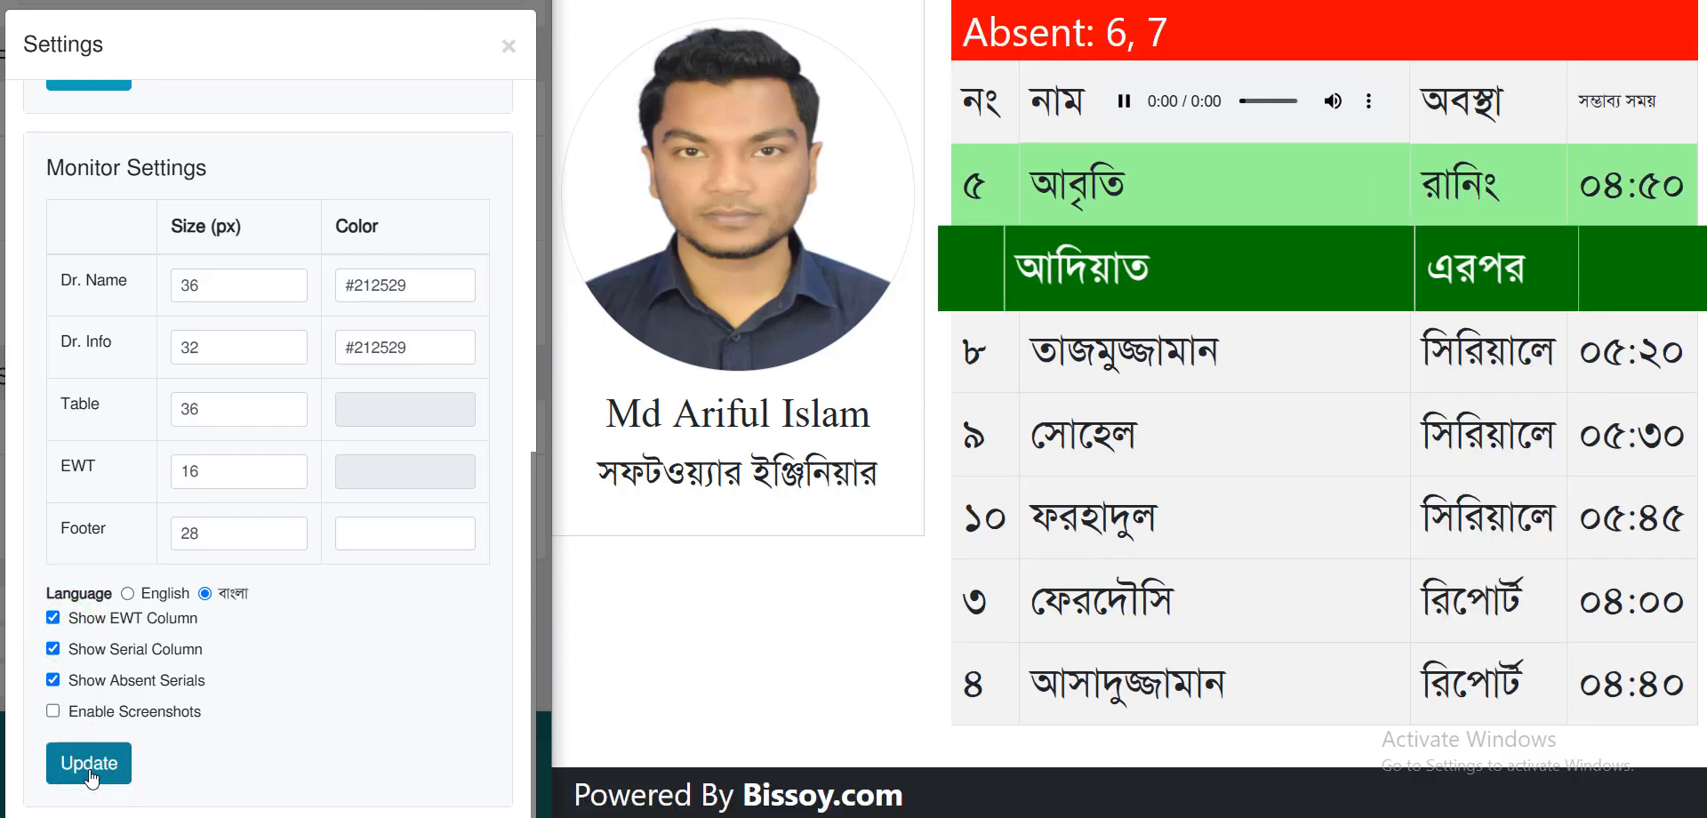
Step: Disable "Set calling time manually" in the appointment settings, save, and reload the monitor
scroll(252, 588, "down", 10)
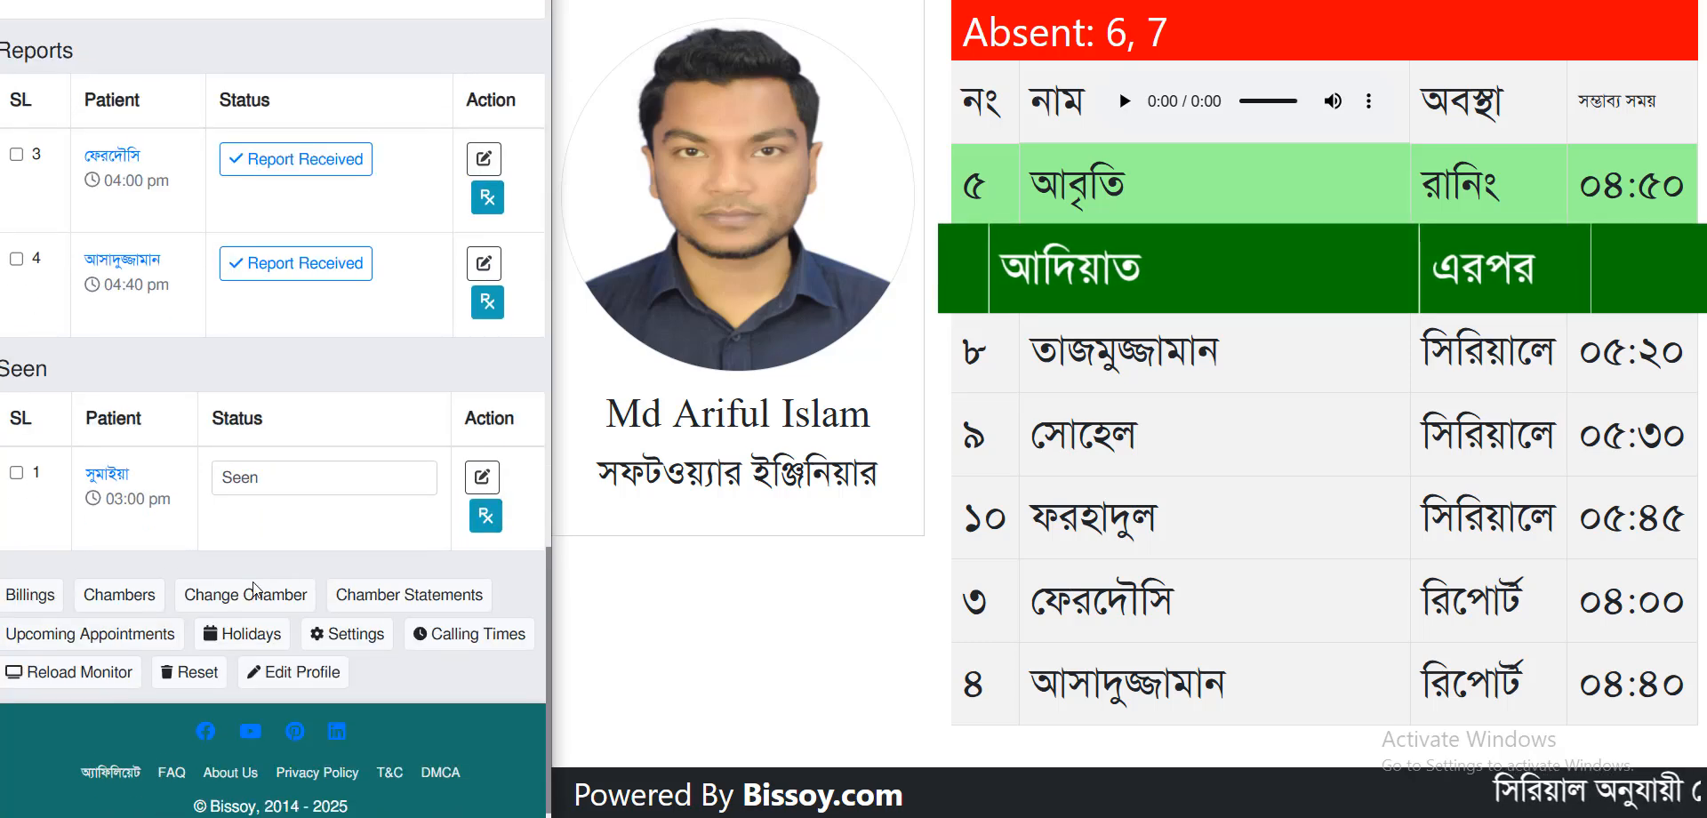
left_click(337, 632)
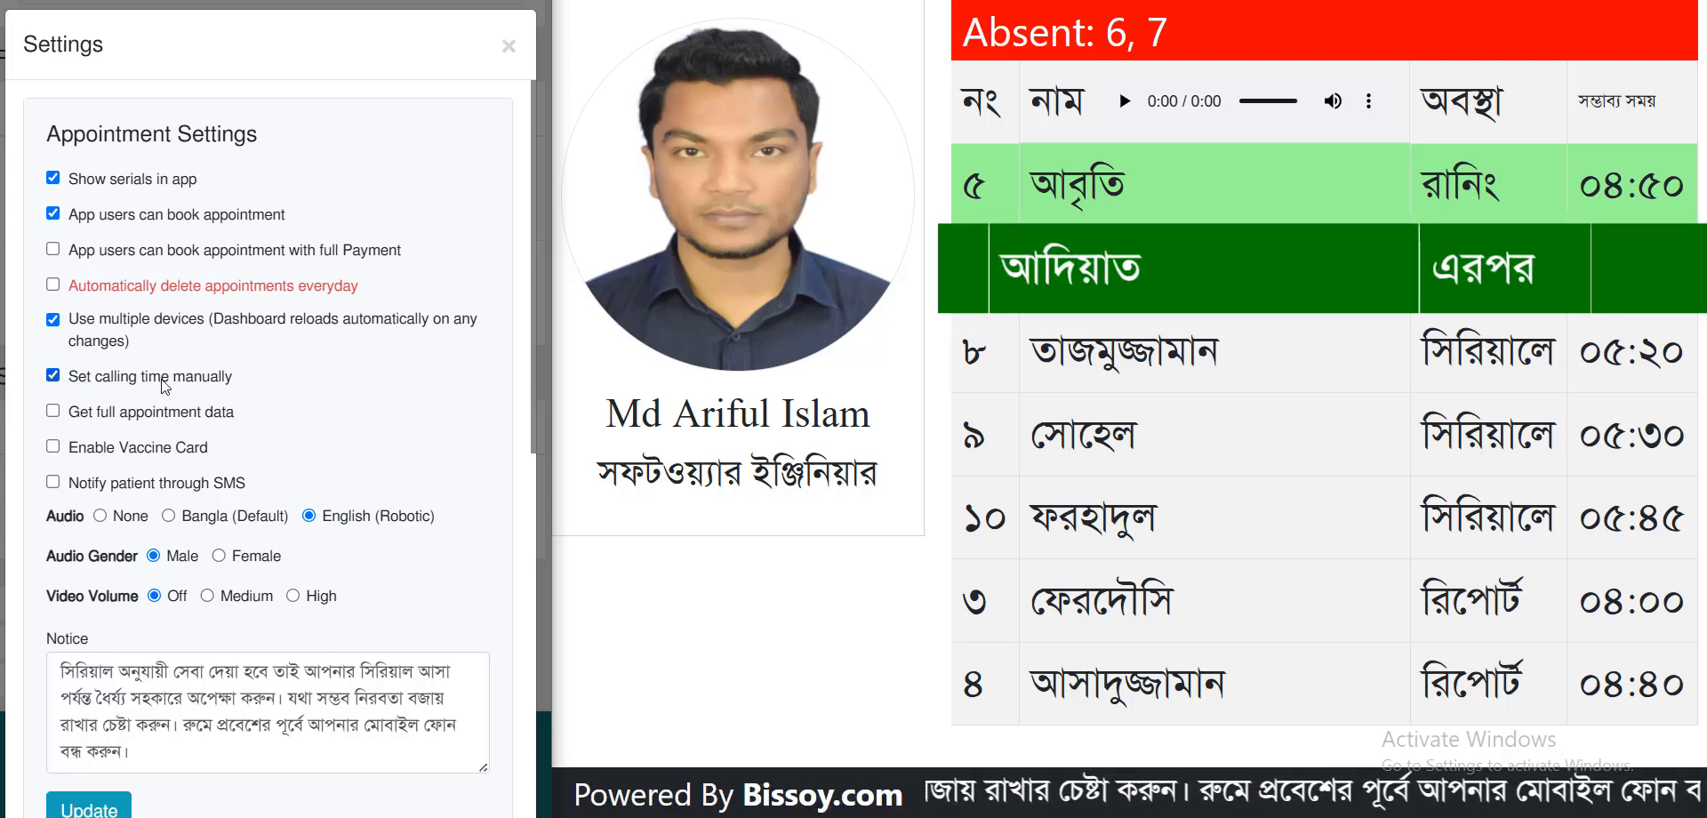
left_click(108, 376)
scroll(105, 534, "down", 3)
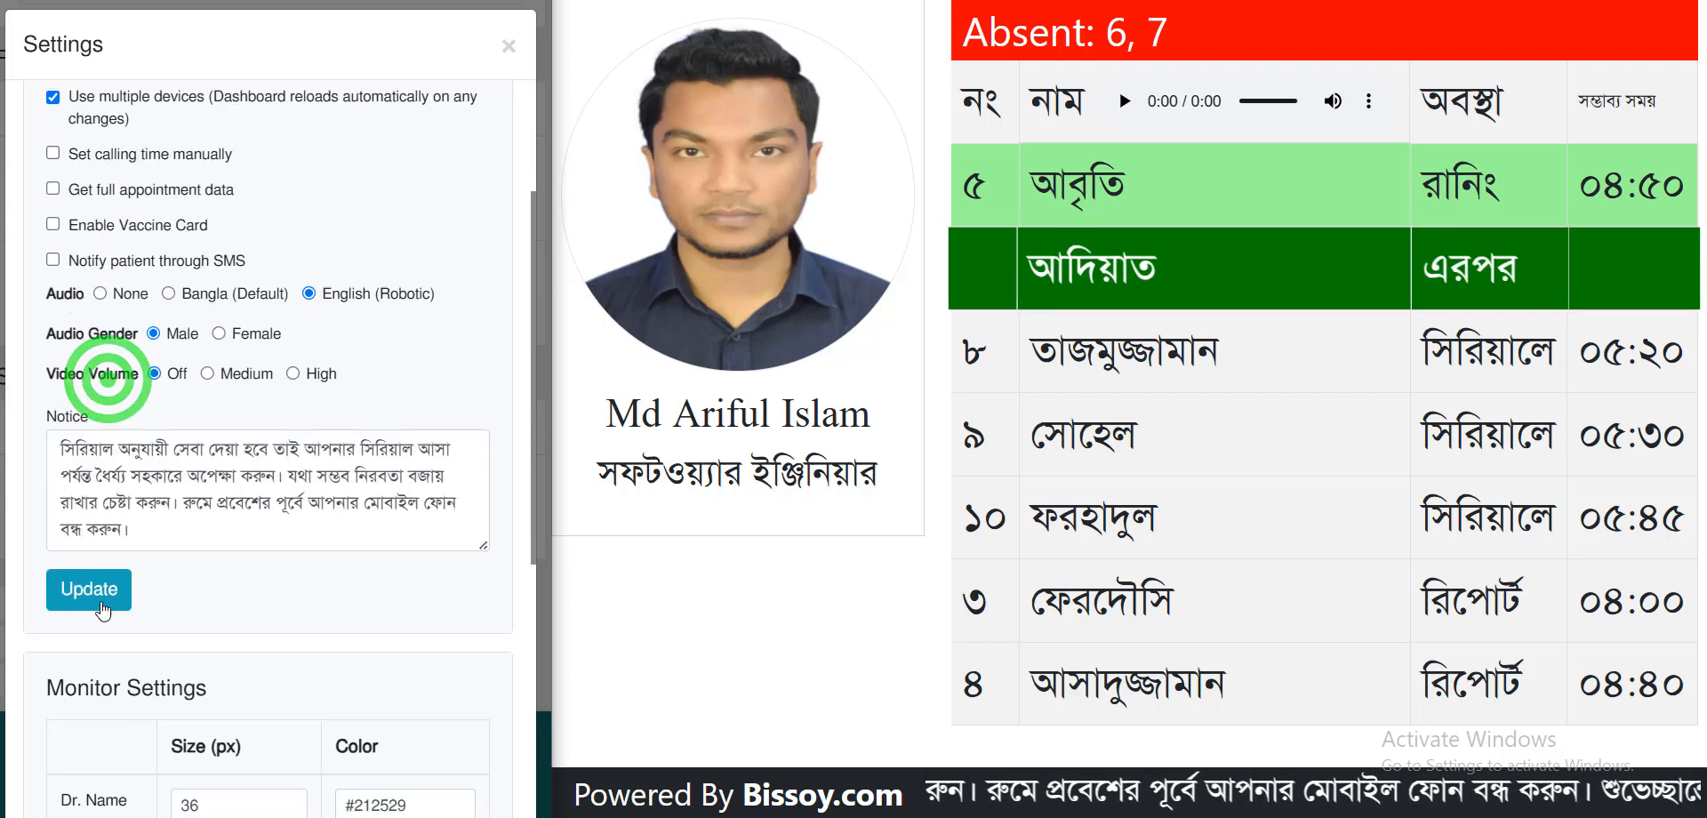
left_click(99, 606)
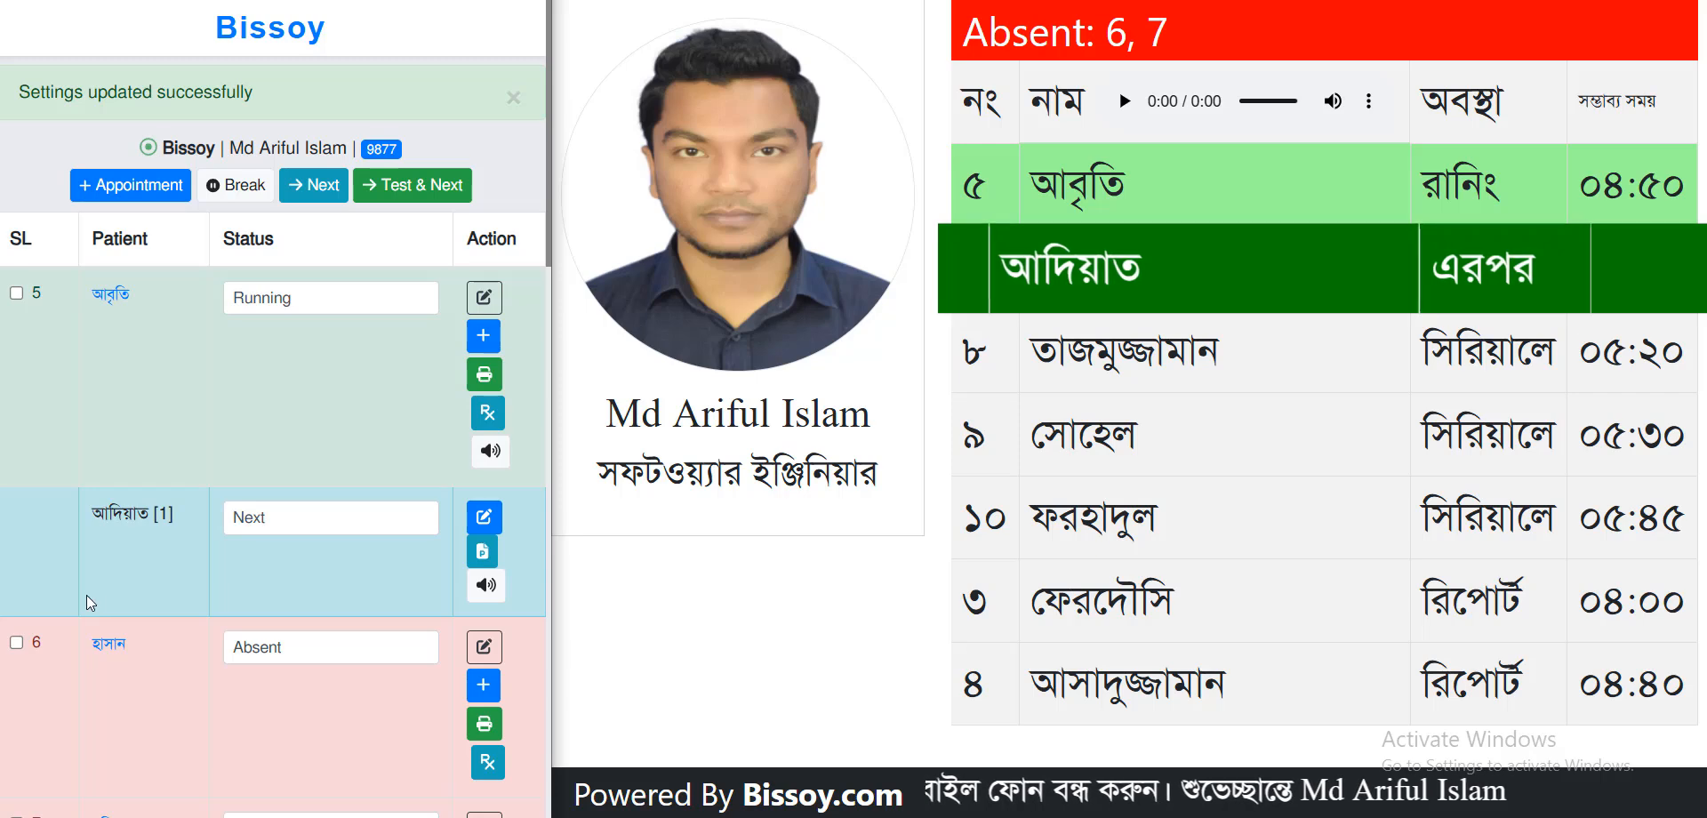
scroll(87, 591, "down", 10)
left_click(69, 673)
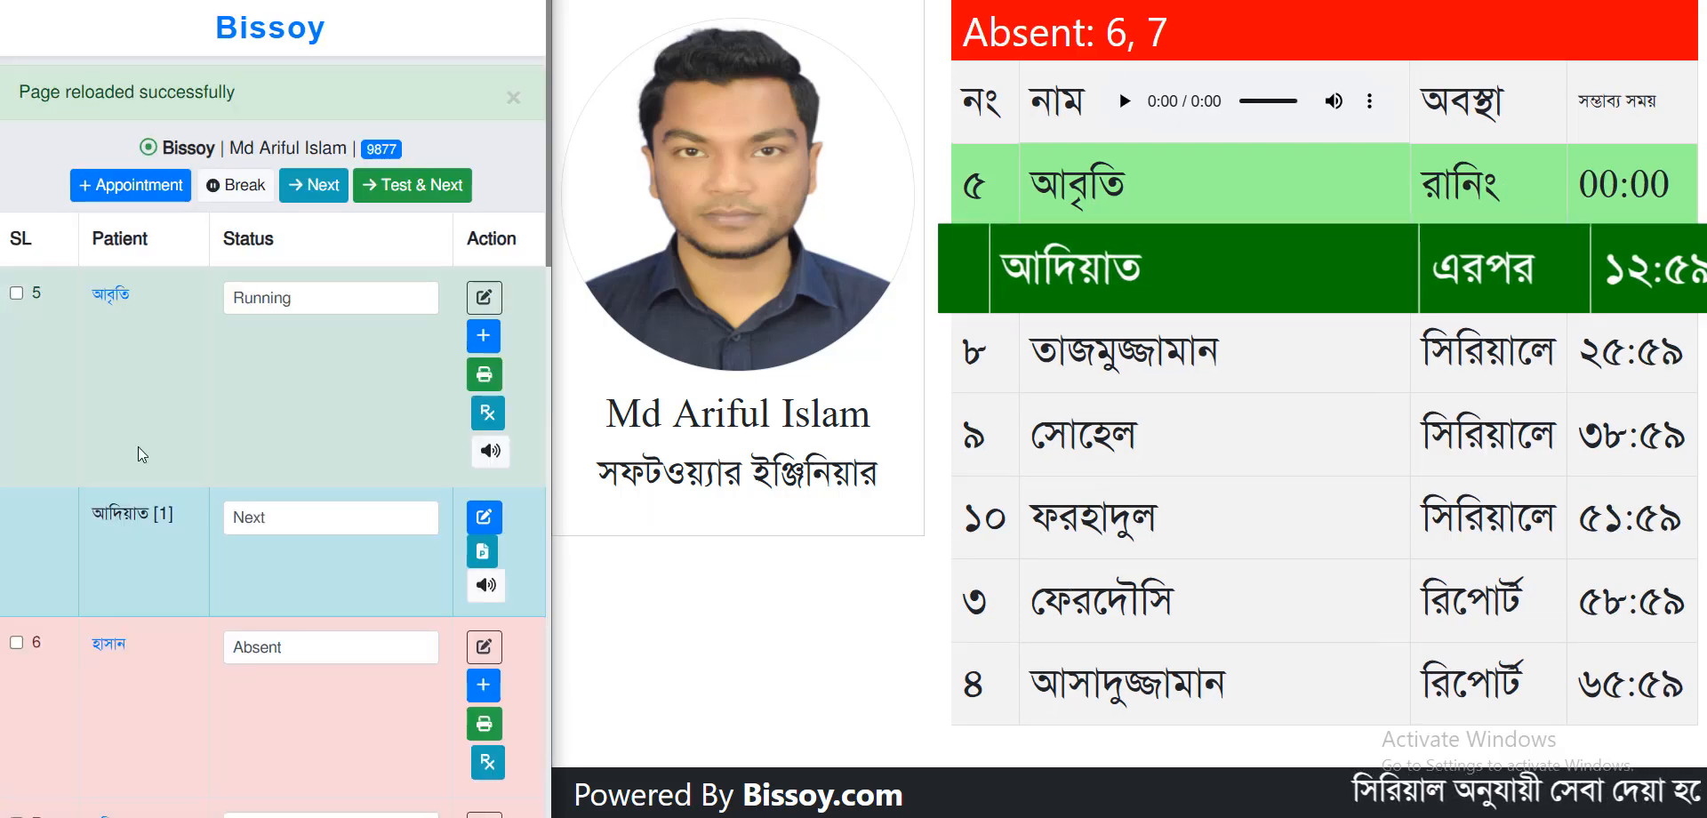
Step: Switch the monitor display language to English and save the monitor settings
scroll(156, 489, "down", 10)
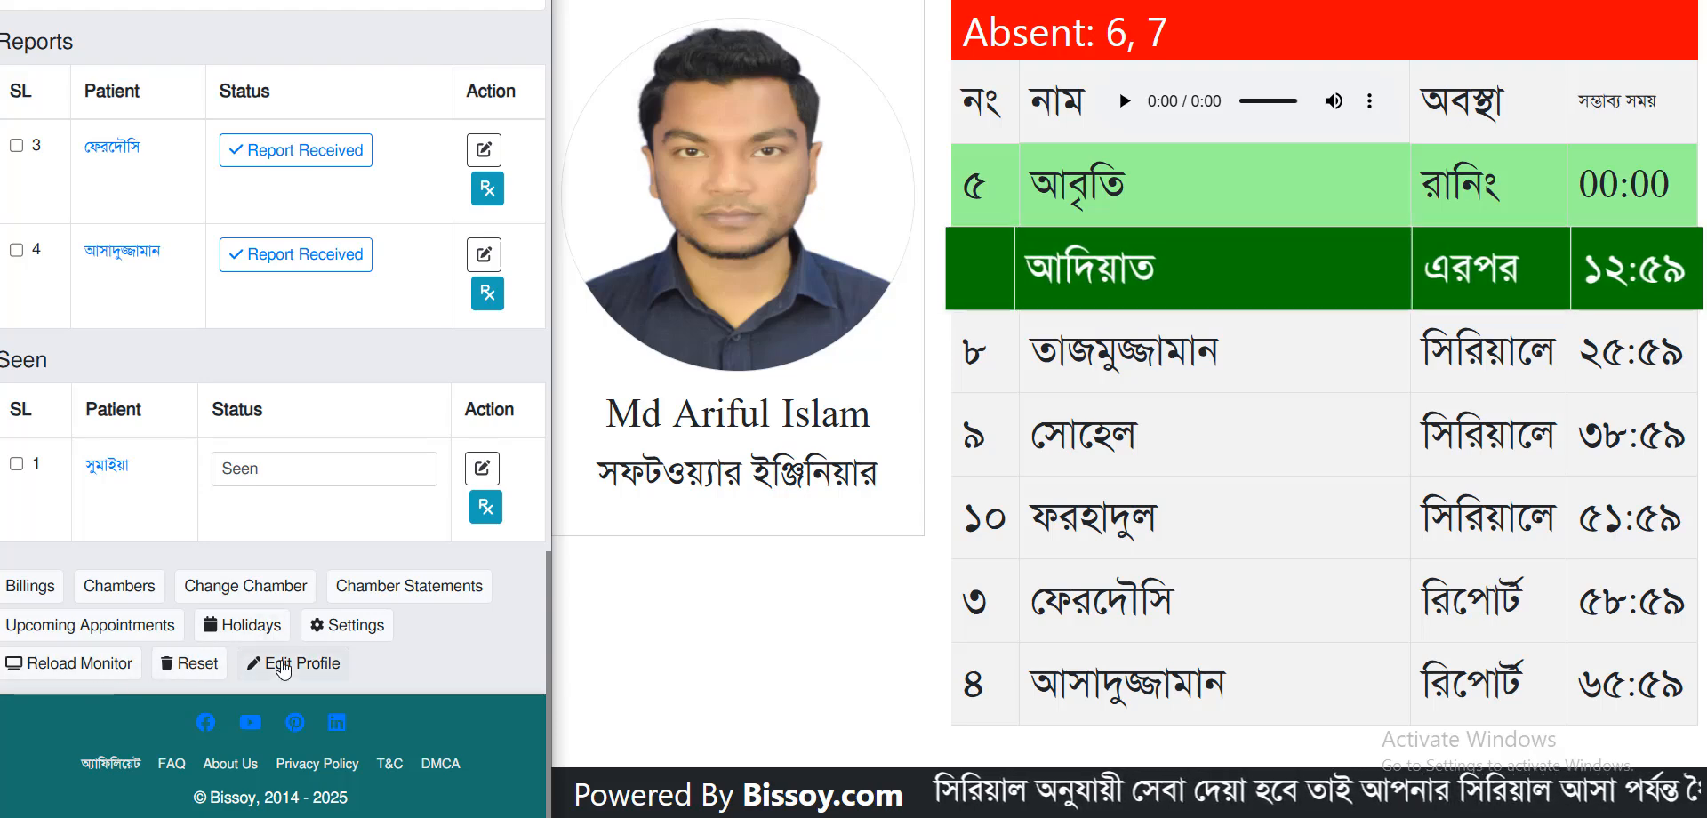
left_click(348, 627)
scroll(338, 384, "down", 8)
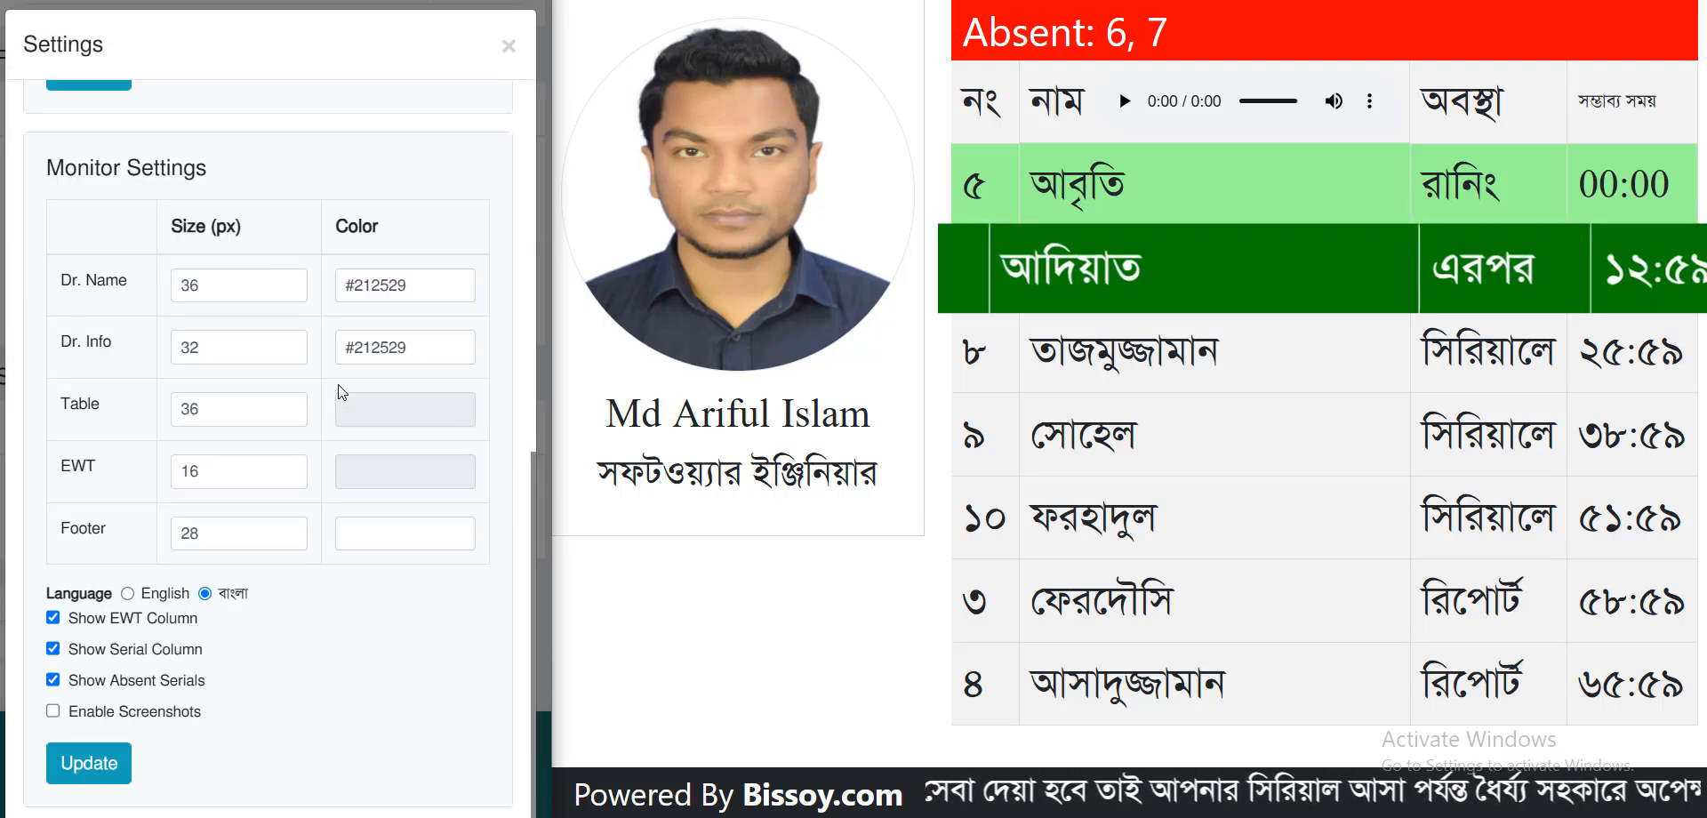
scroll(338, 384, "up", 6)
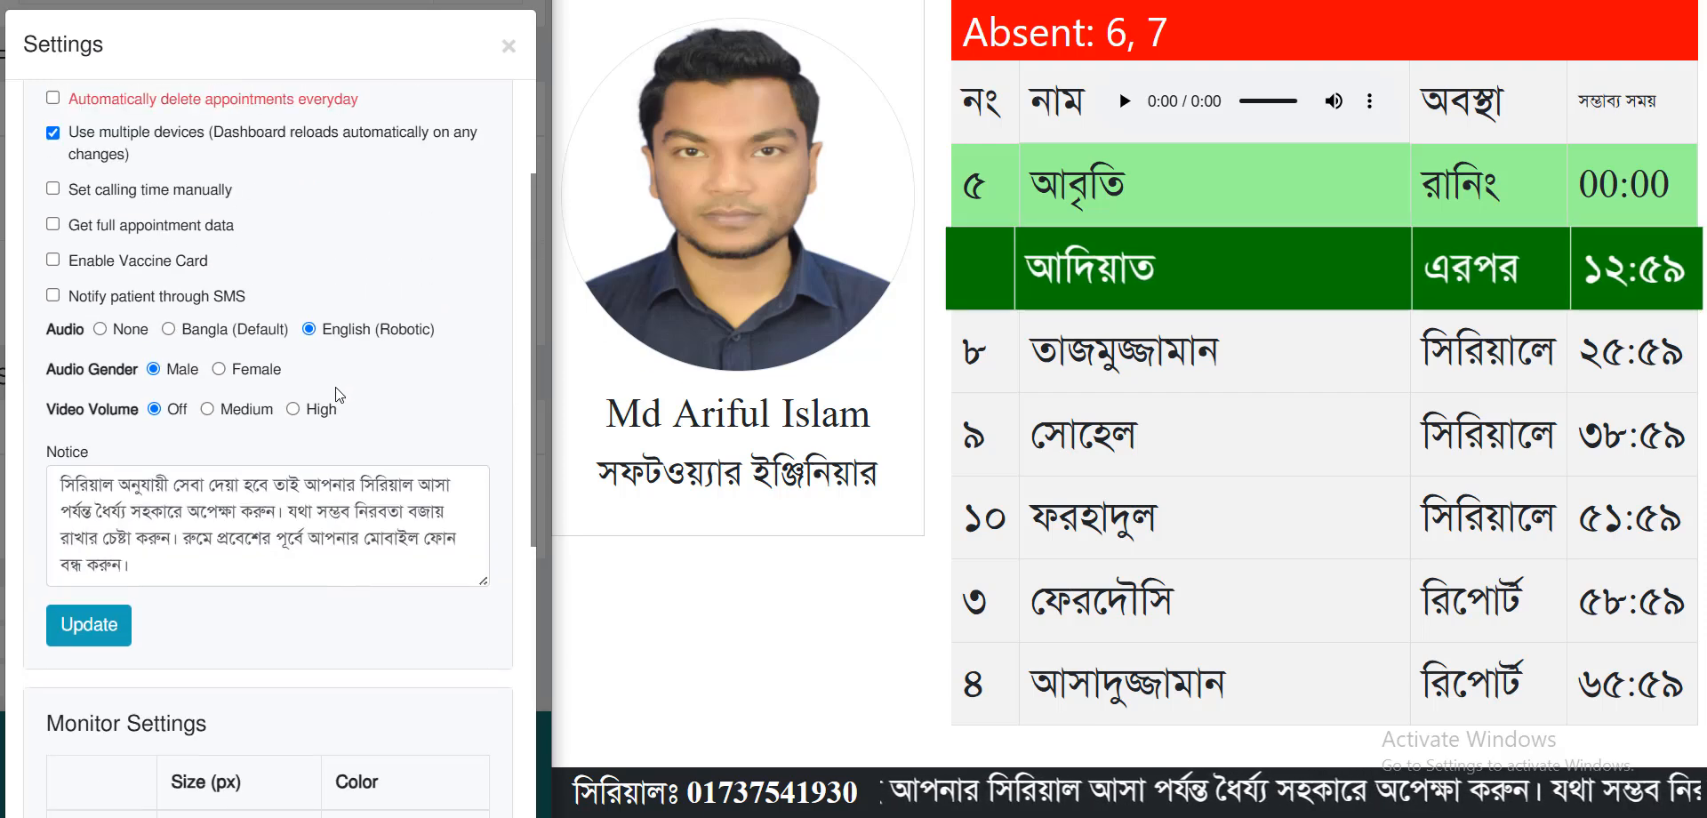
scroll(338, 395, "down", 6)
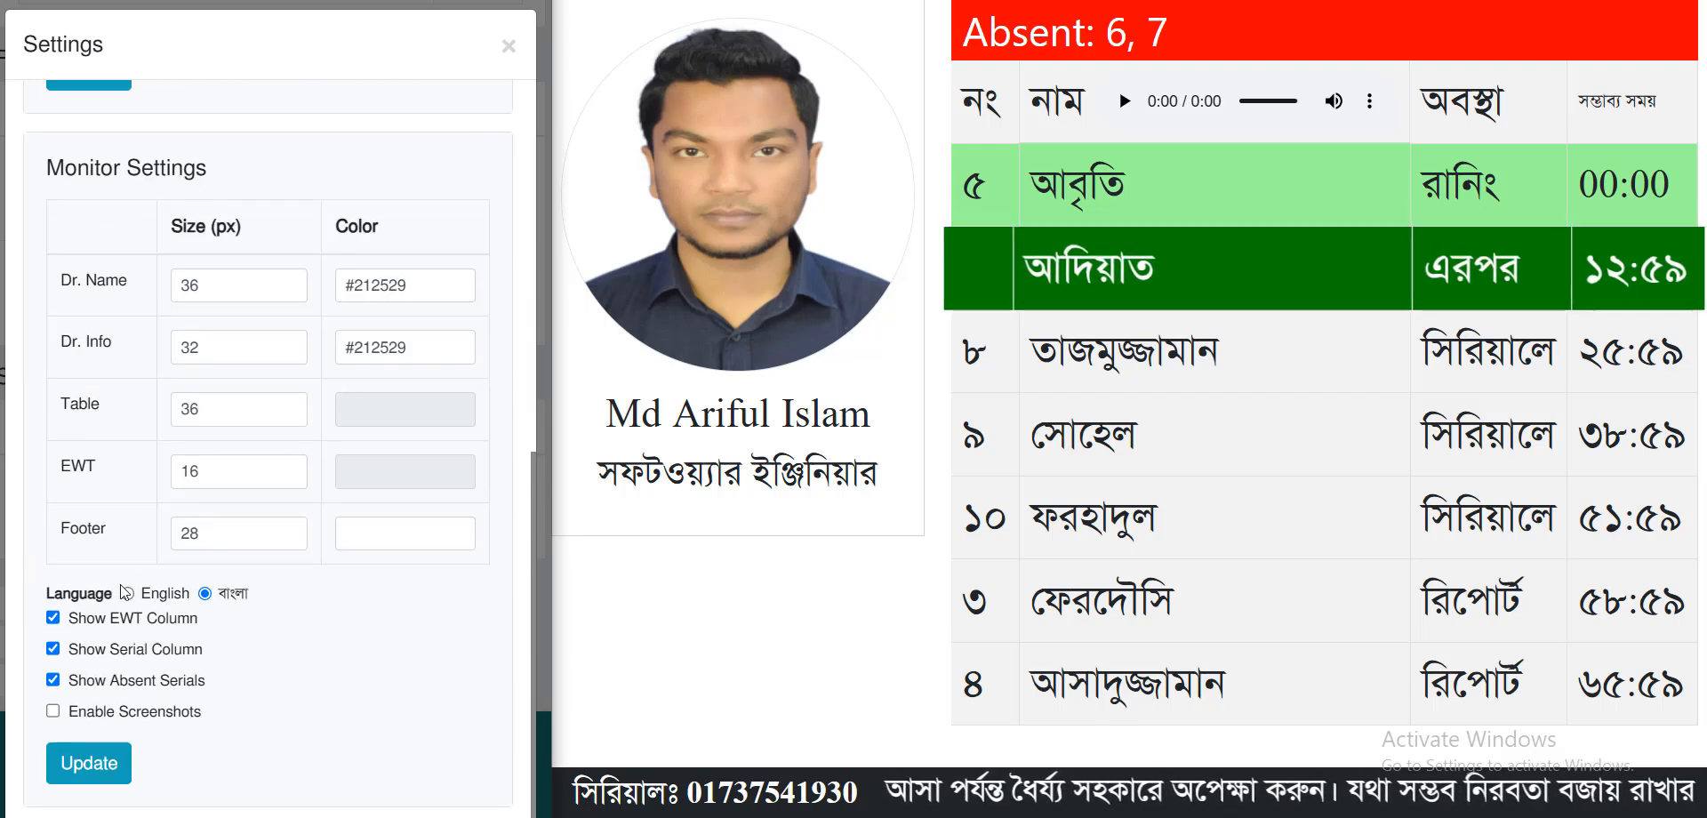
left_click(134, 598)
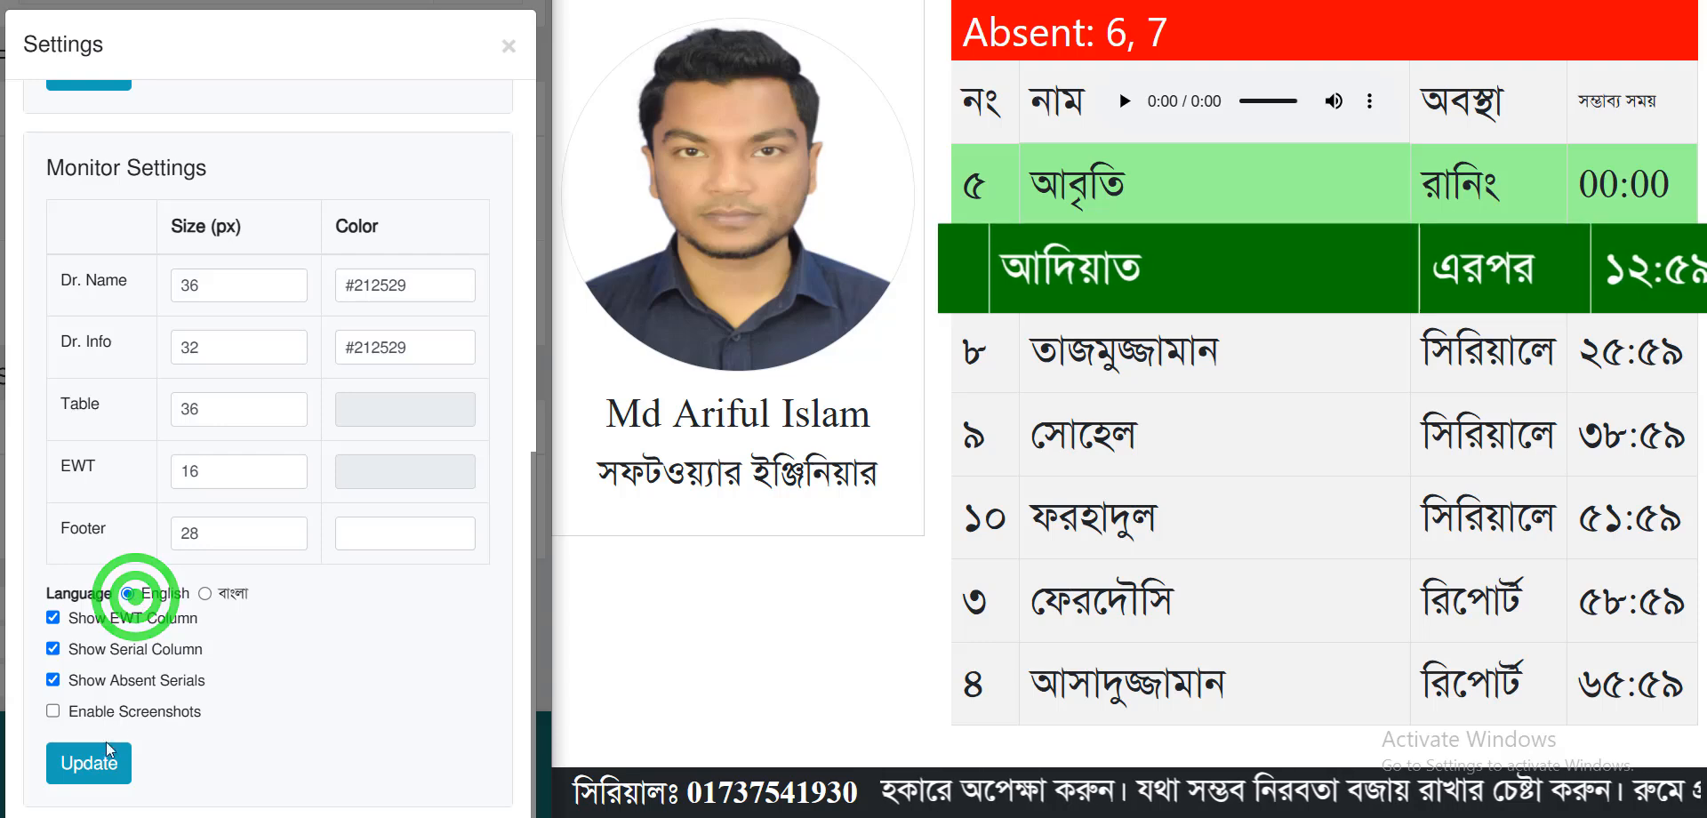
left_click(92, 770)
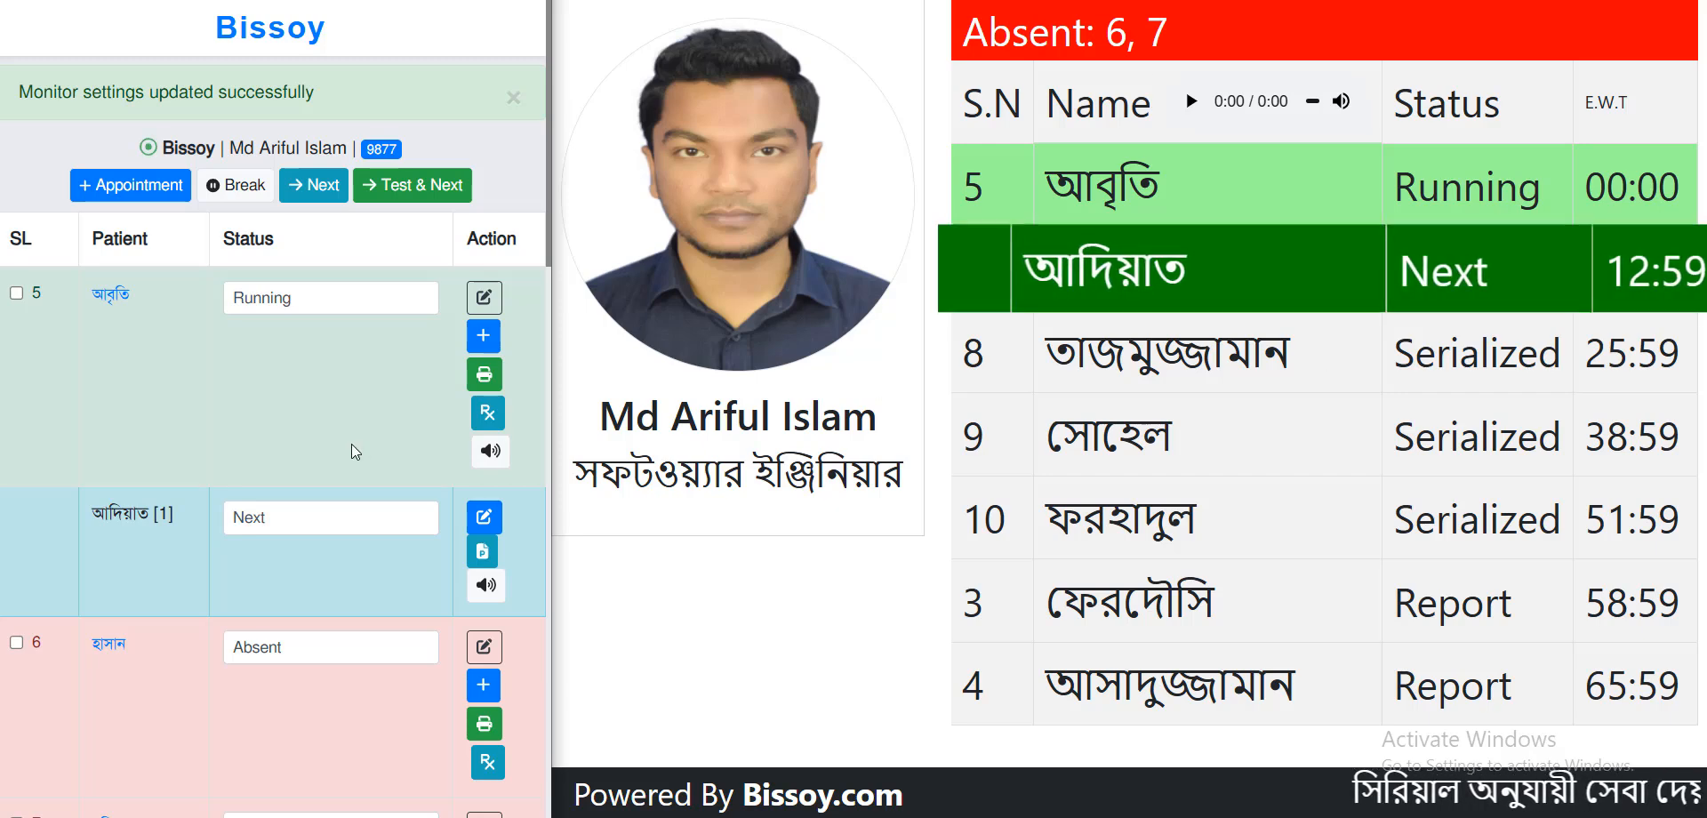
Step: Set the monitor language back to বাংলা and the Dr. Name size to 12 px, and save the monitor settings
scroll(350, 447, "down", 15)
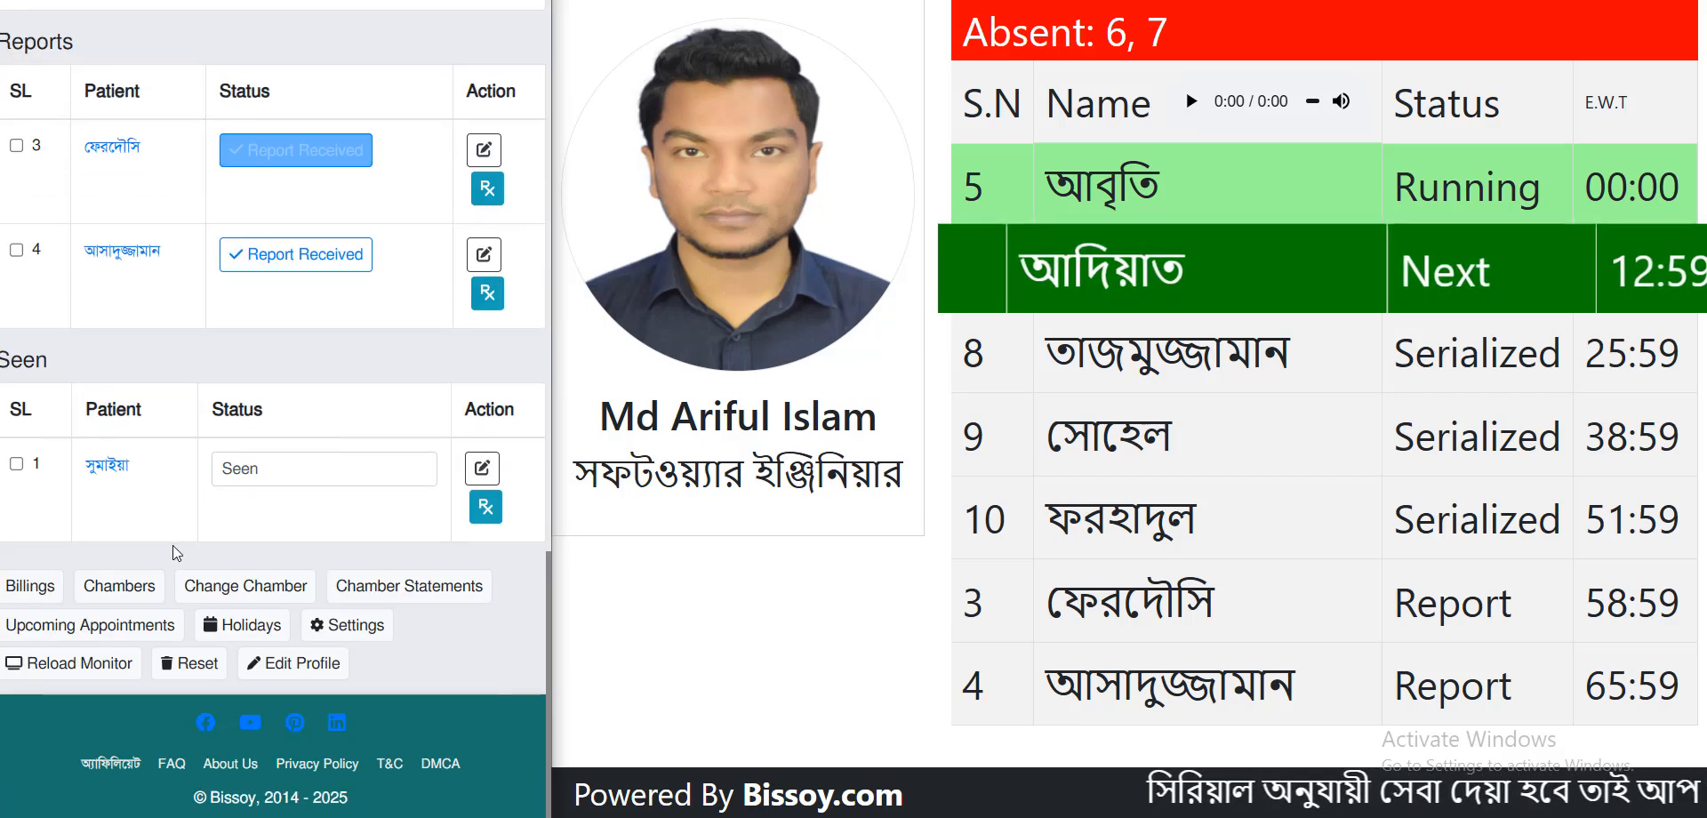
left_click(338, 623)
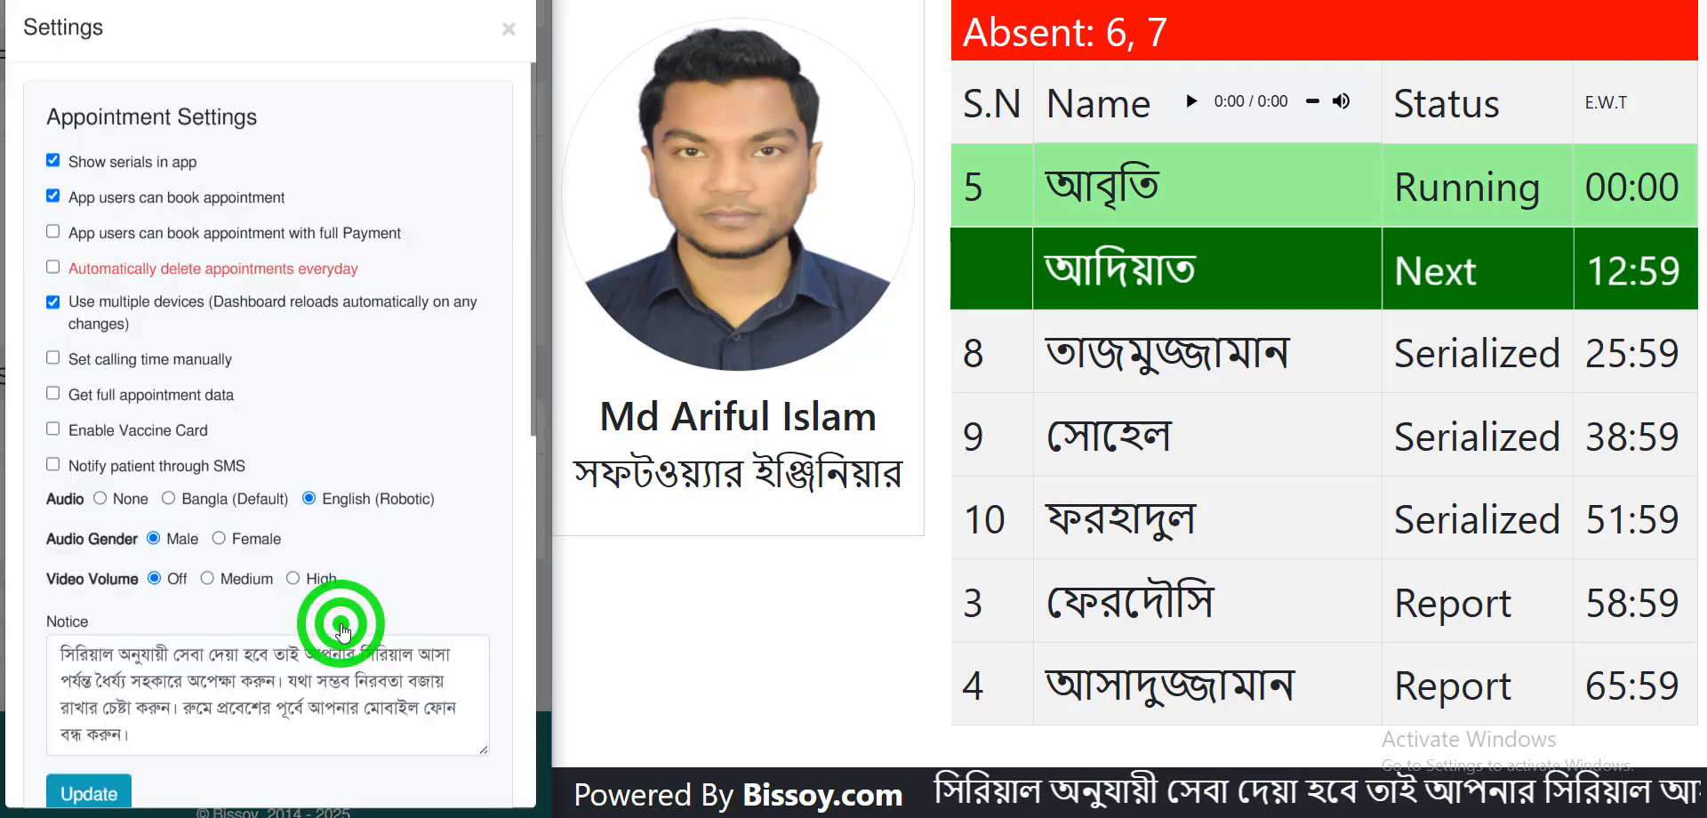
scroll(336, 616, "down", 8)
left_click(205, 593)
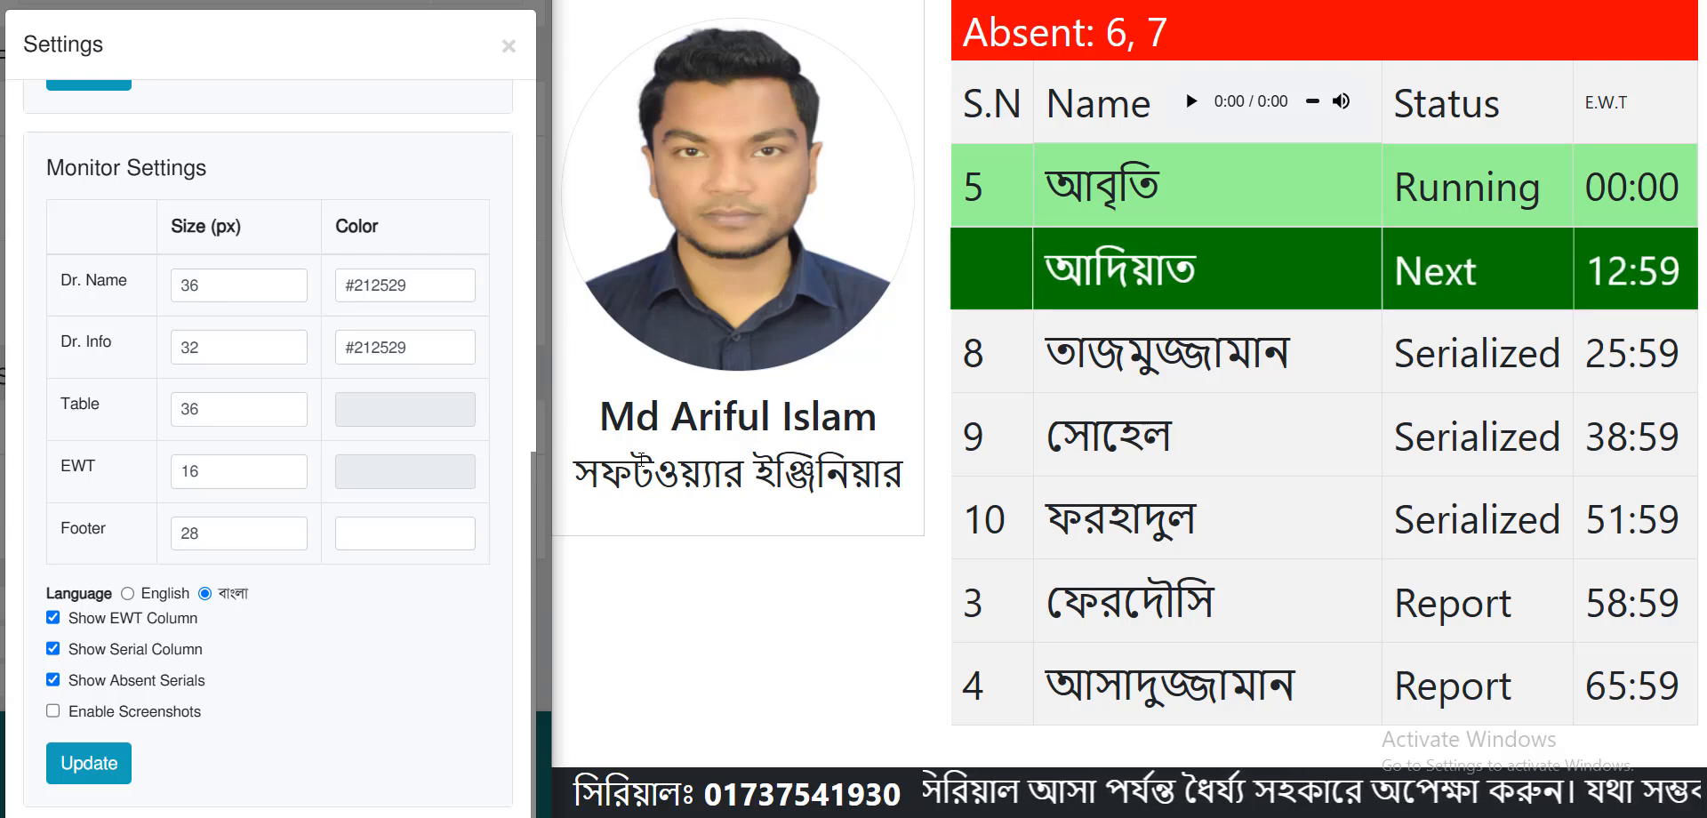
double_click(223, 286)
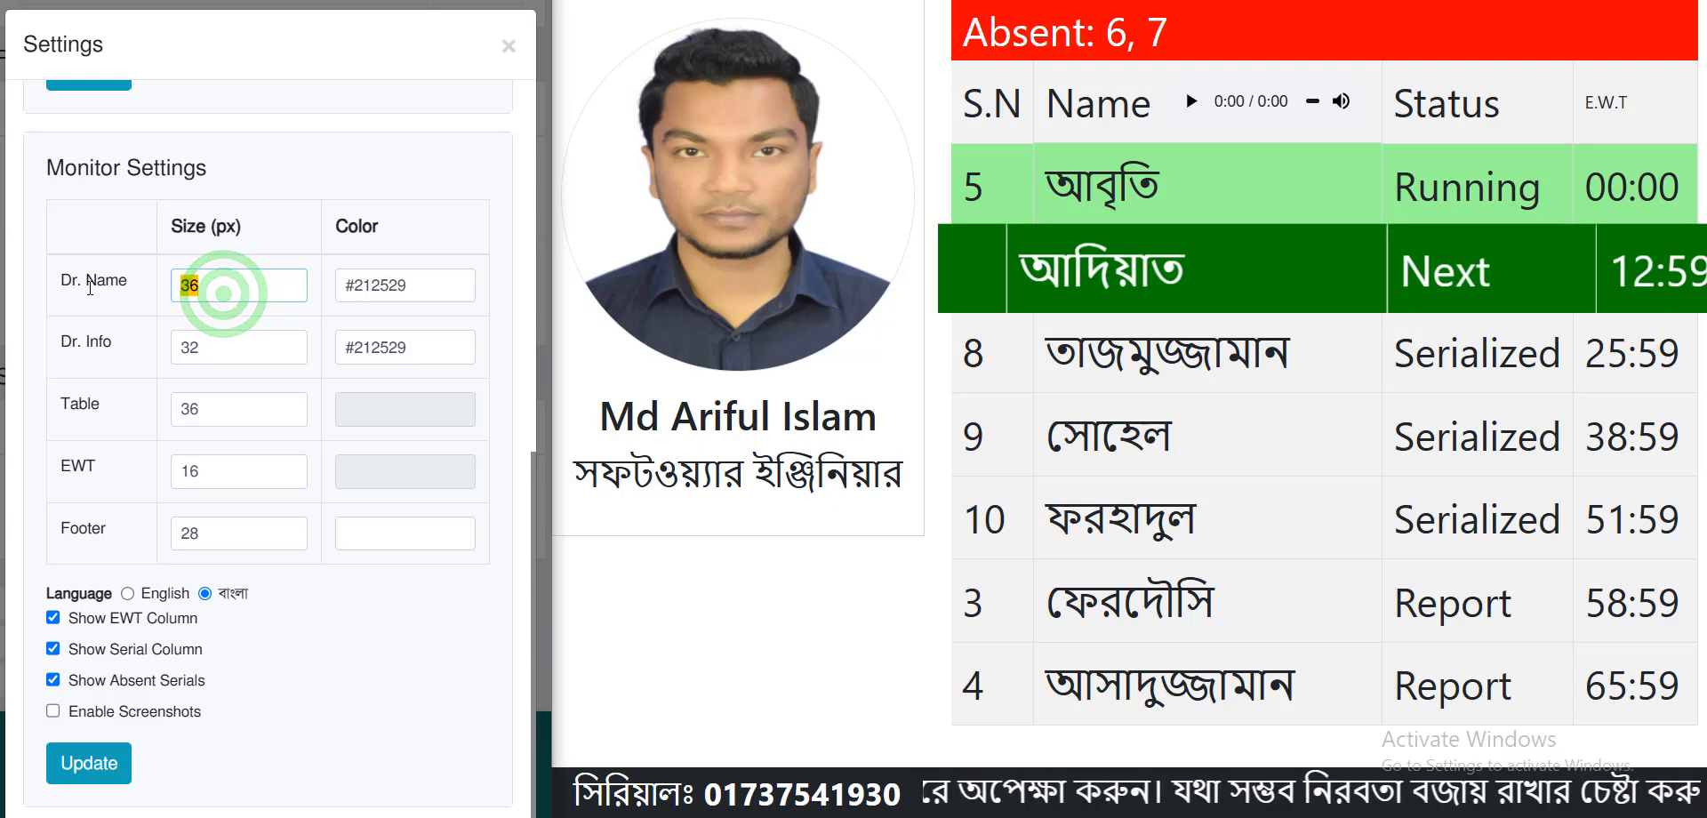
type("12")
left_click(111, 770)
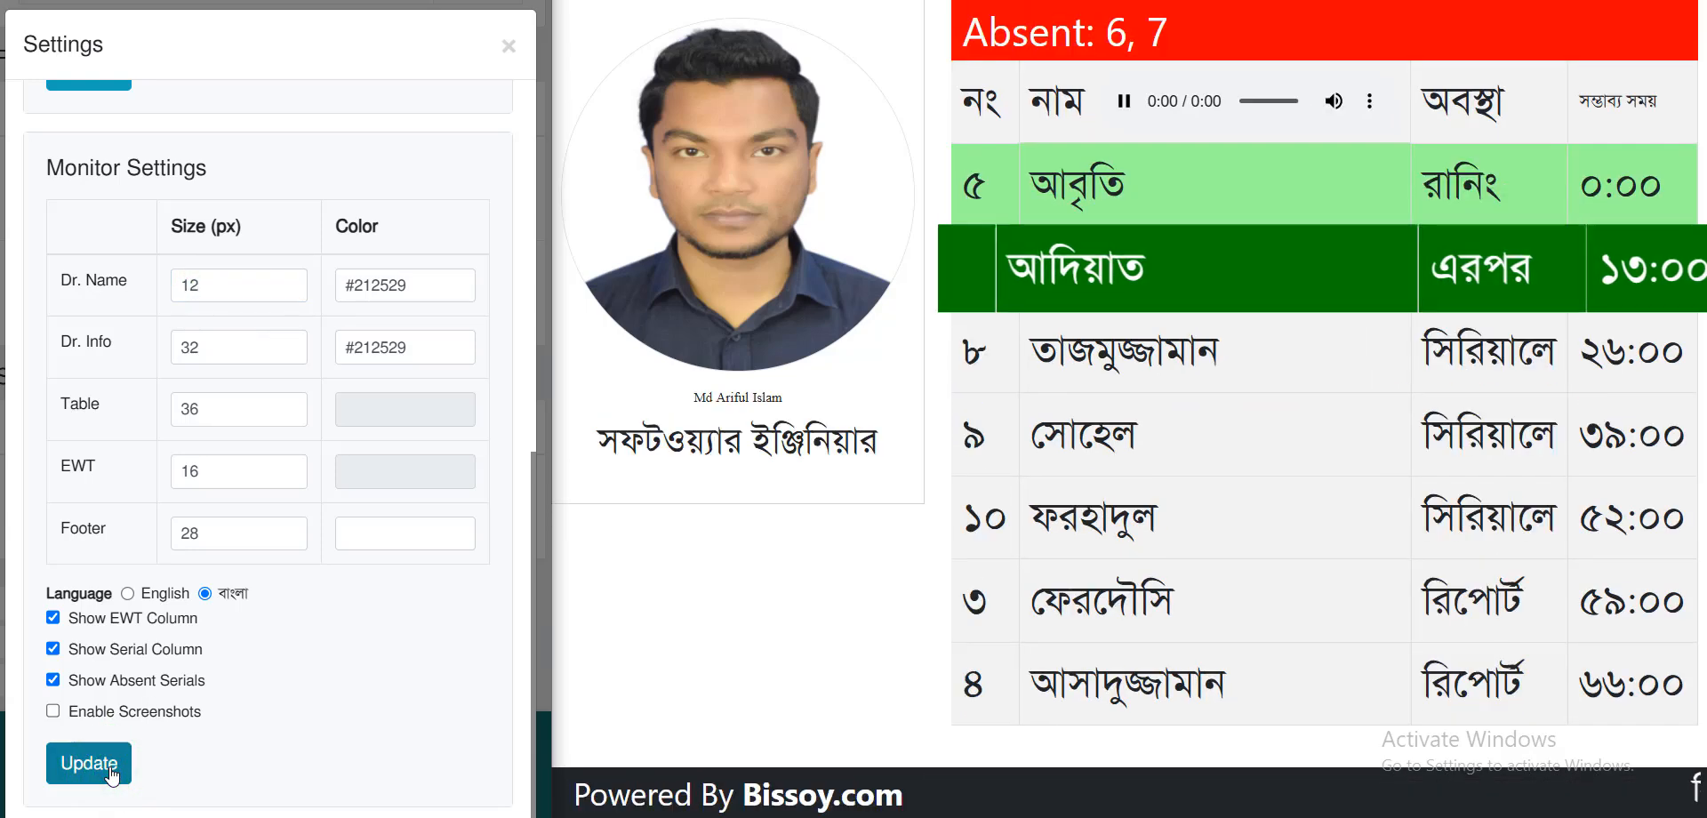
Step: Enter "বিএসসি ইন সিএসই" as Line 2 of the doctor's profile and update the profile
scroll(280, 509, "down", 10)
scroll(267, 527, "down", 8)
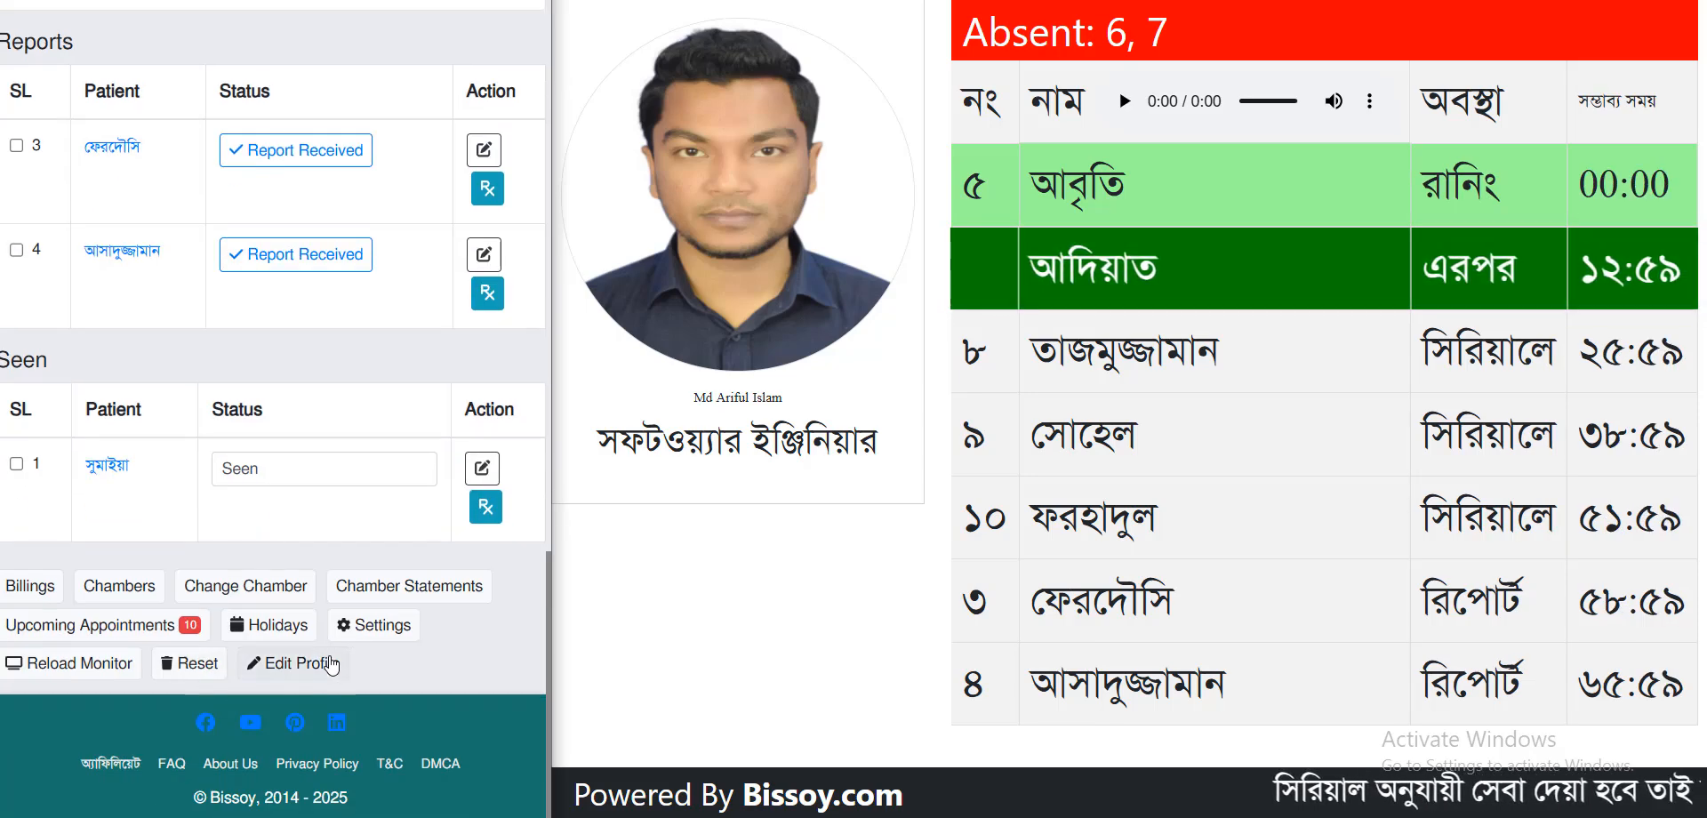
left_click(297, 663)
scroll(297, 667, "down", 10)
scroll(240, 383, "up", 5)
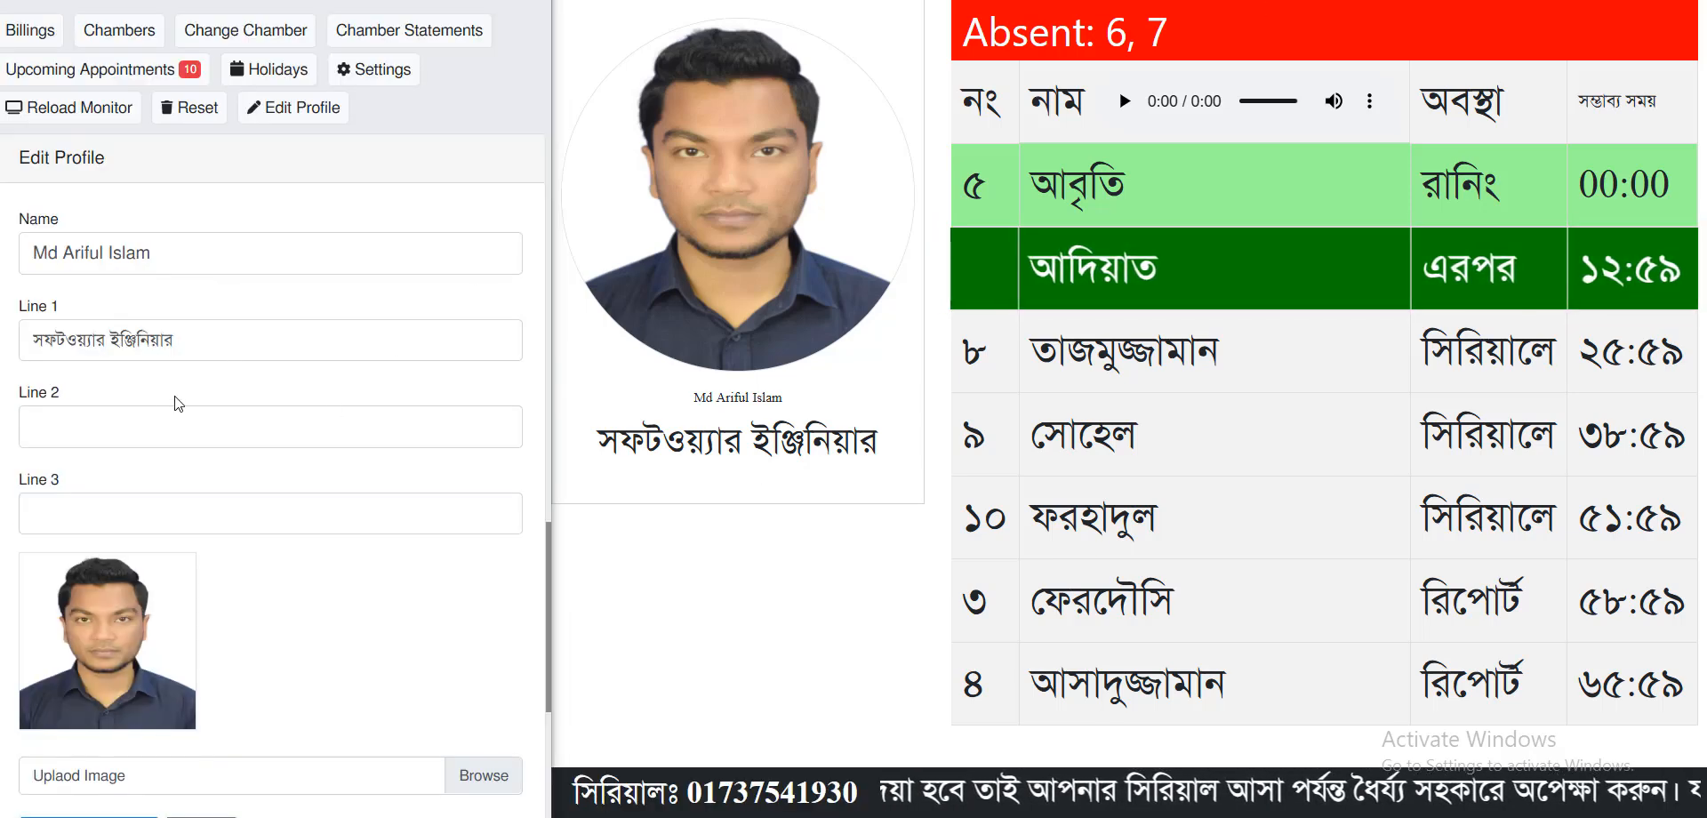
left_click(150, 415)
type("বশ্চ")
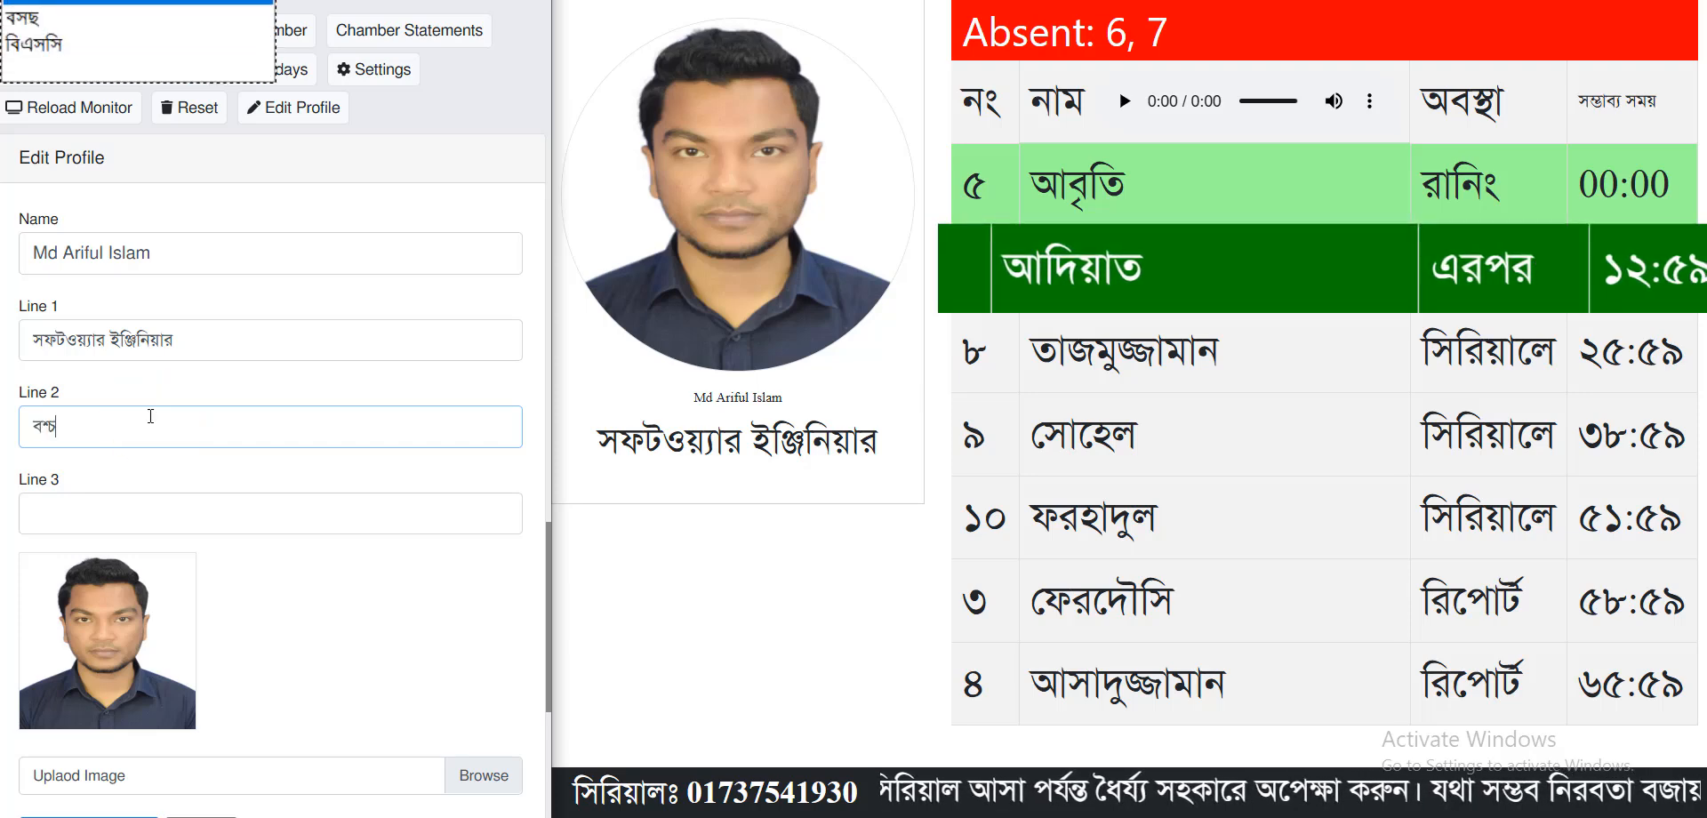
left_click_drag(150, 416, 5, 428)
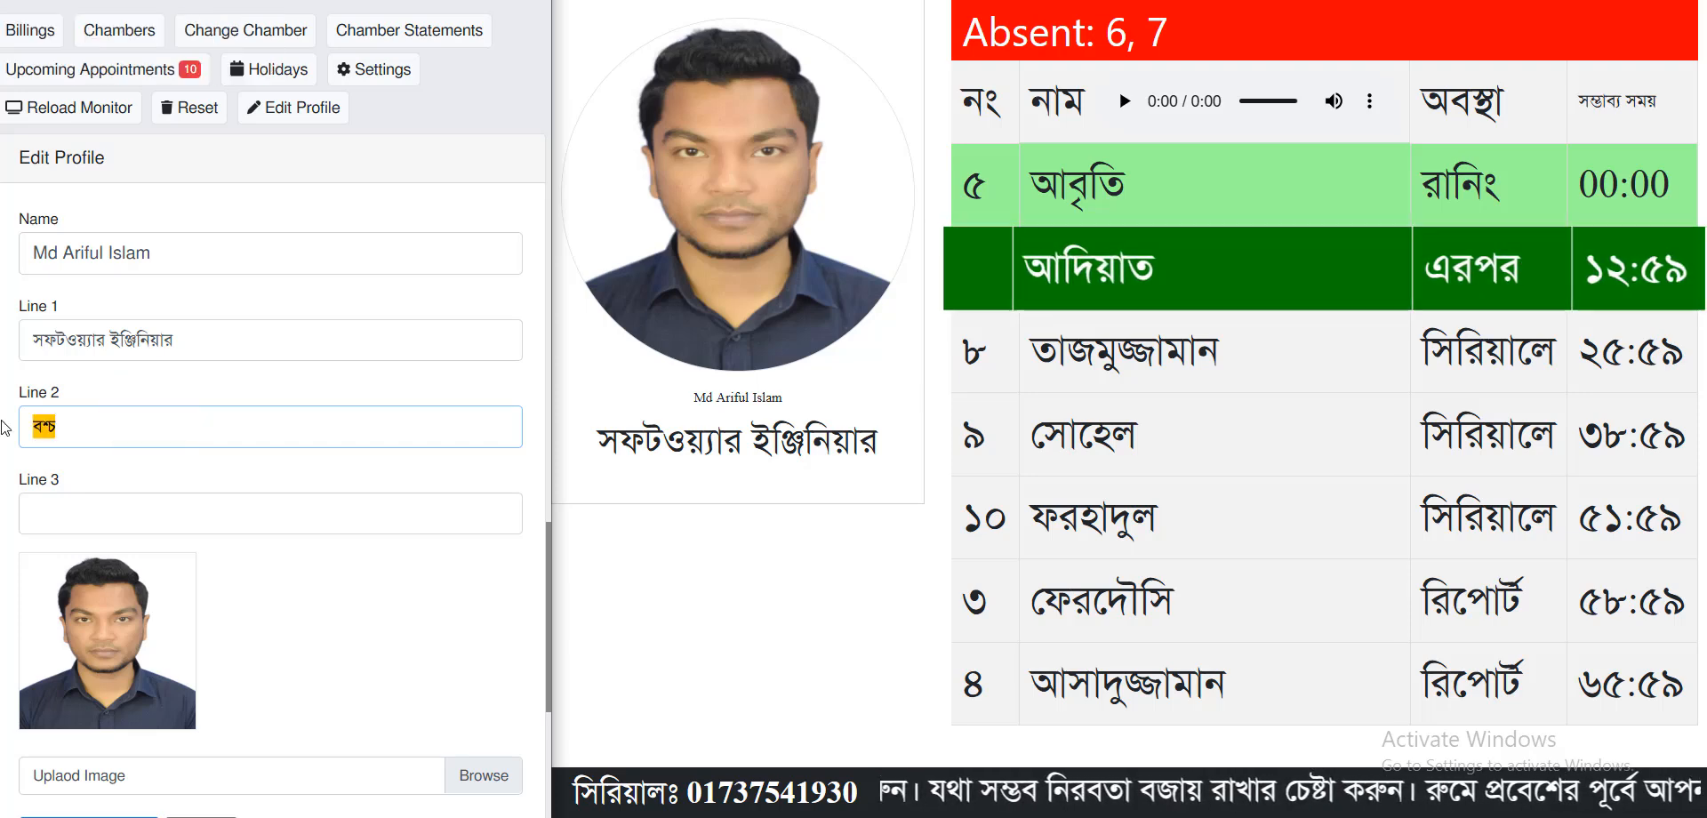
type("বিএসসি ইন সিএসই")
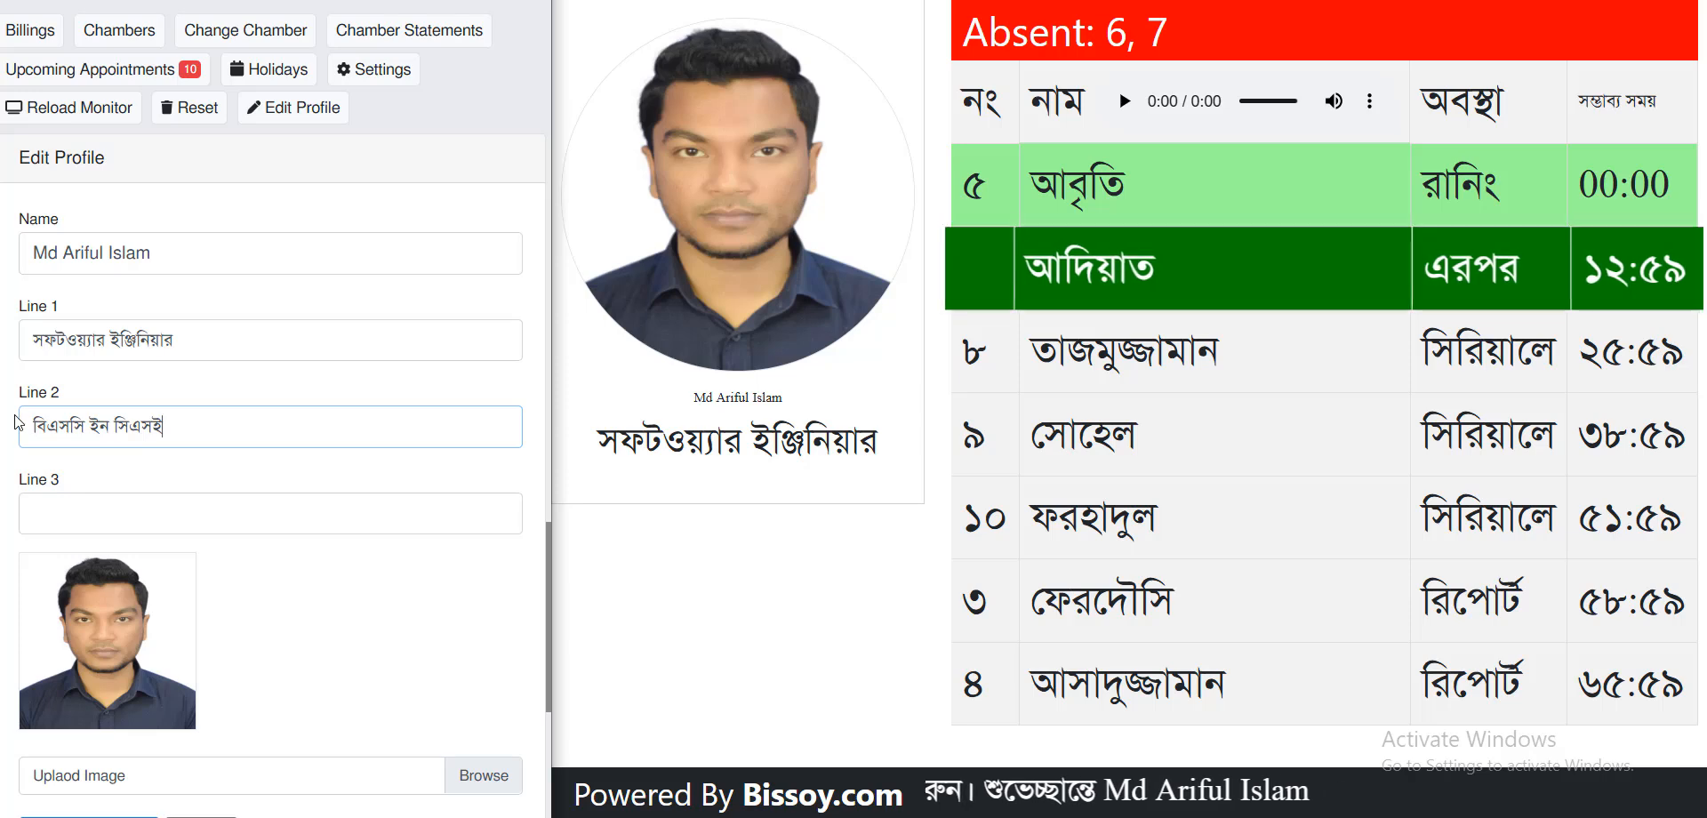
scroll(70, 434, "down", 5)
left_click(88, 402)
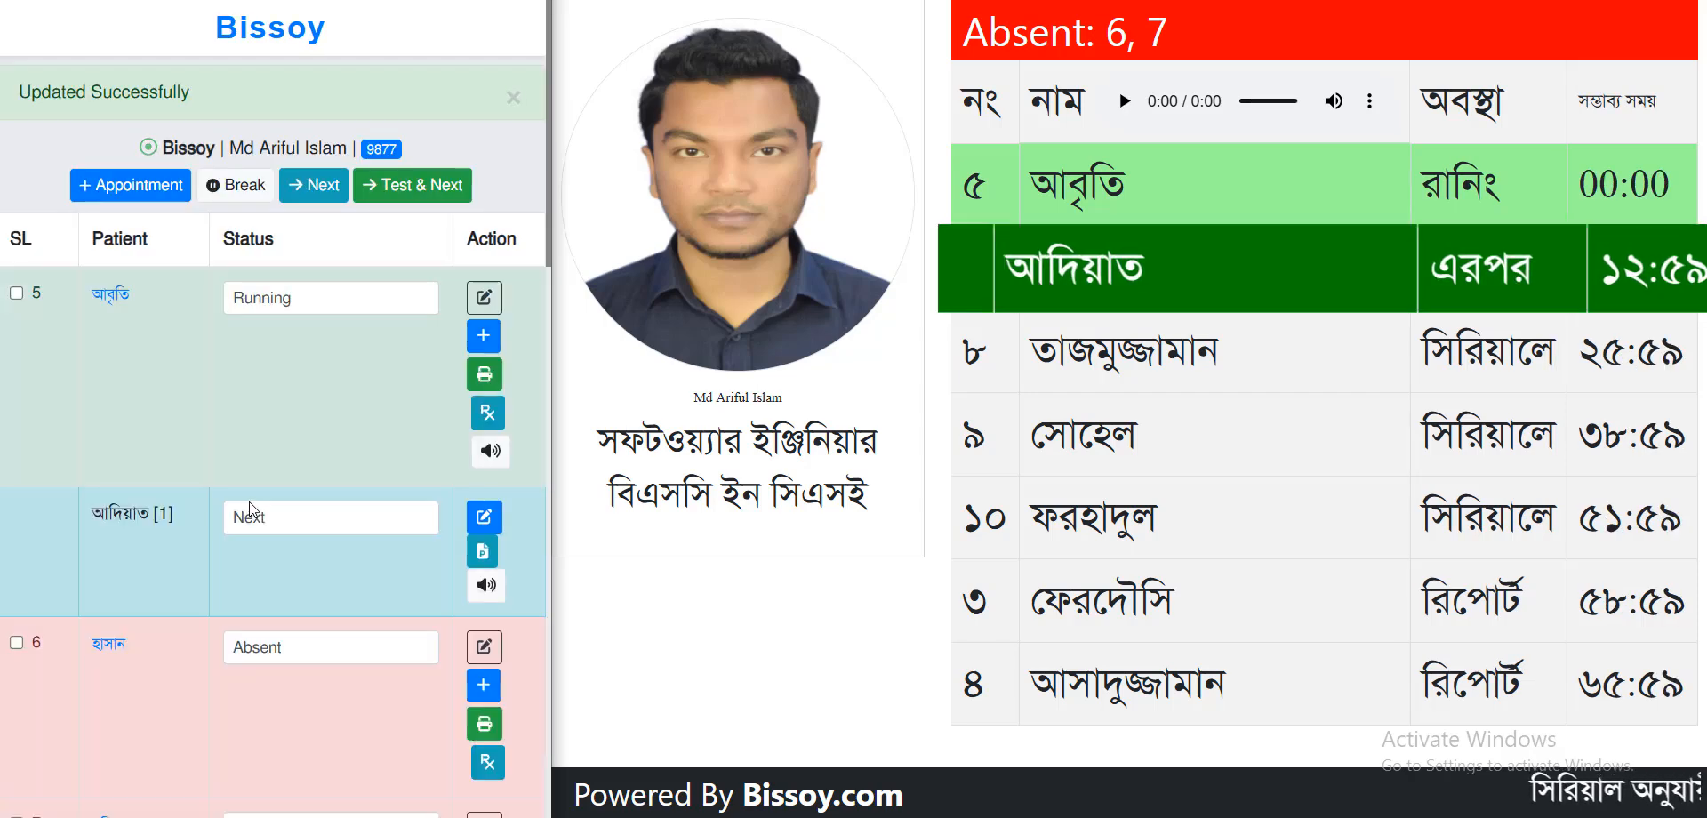
scroll(249, 502, "down", 10)
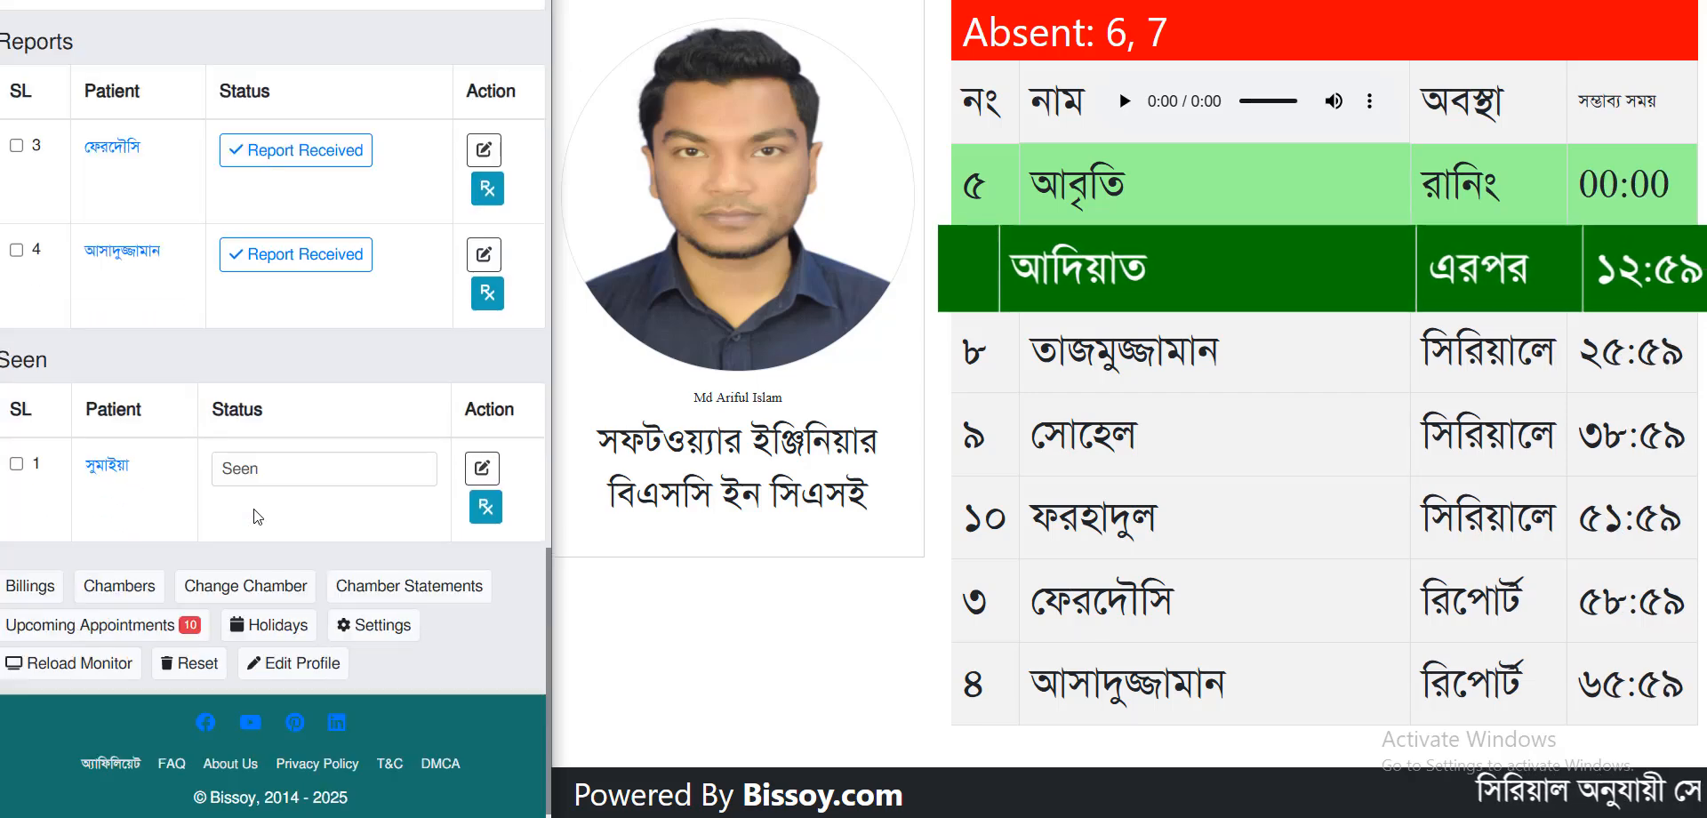
left_click(382, 625)
scroll(359, 530, "down", 6)
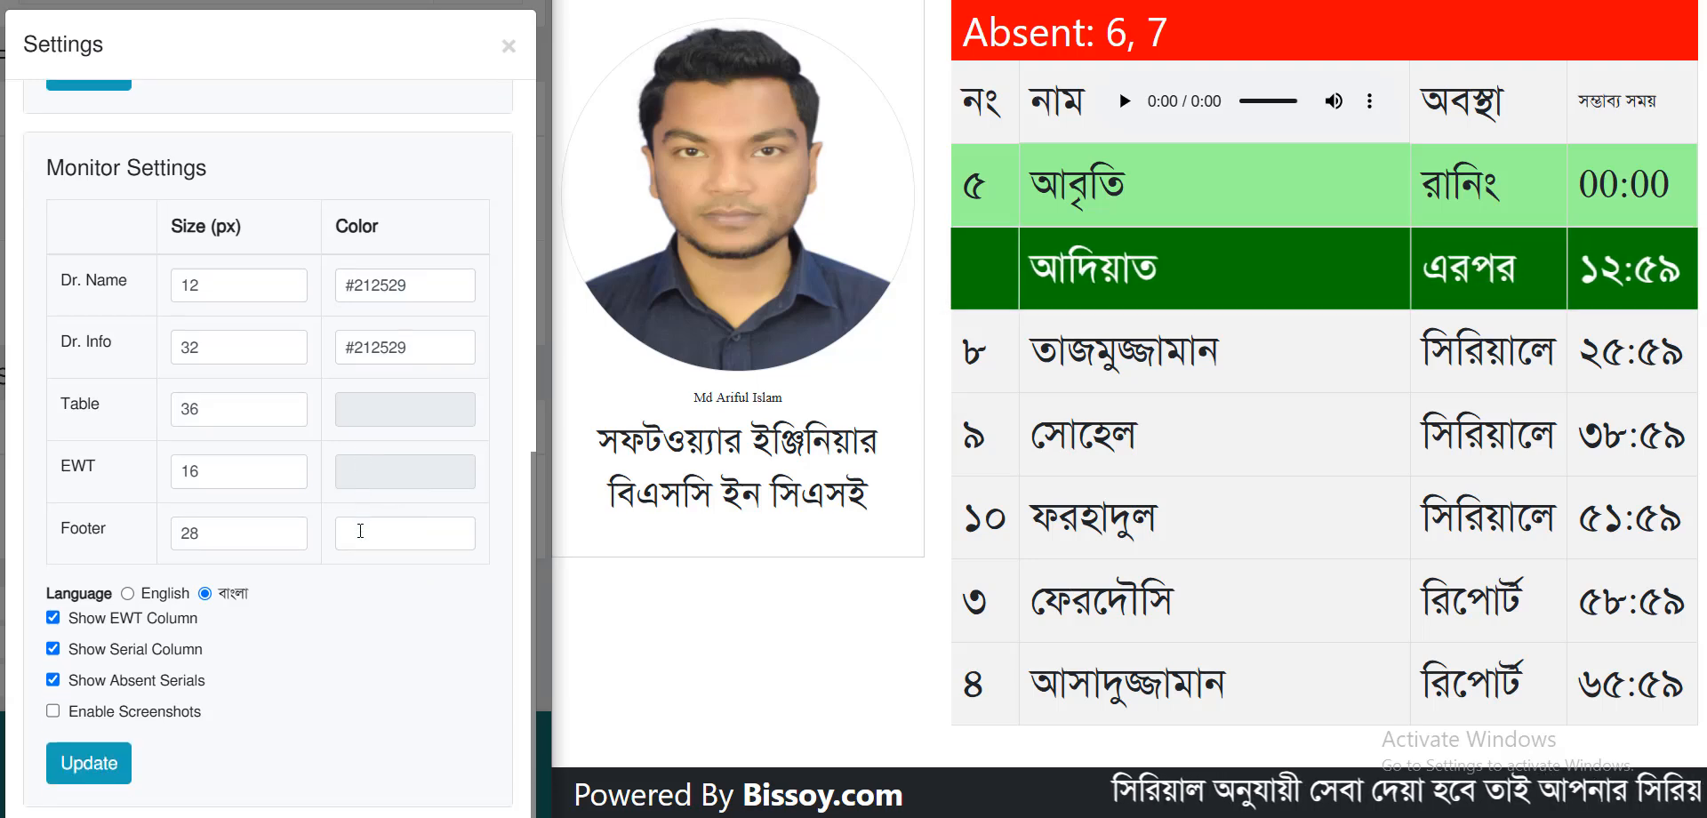
scroll(379, 419, "up", 5)
left_click(505, 45)
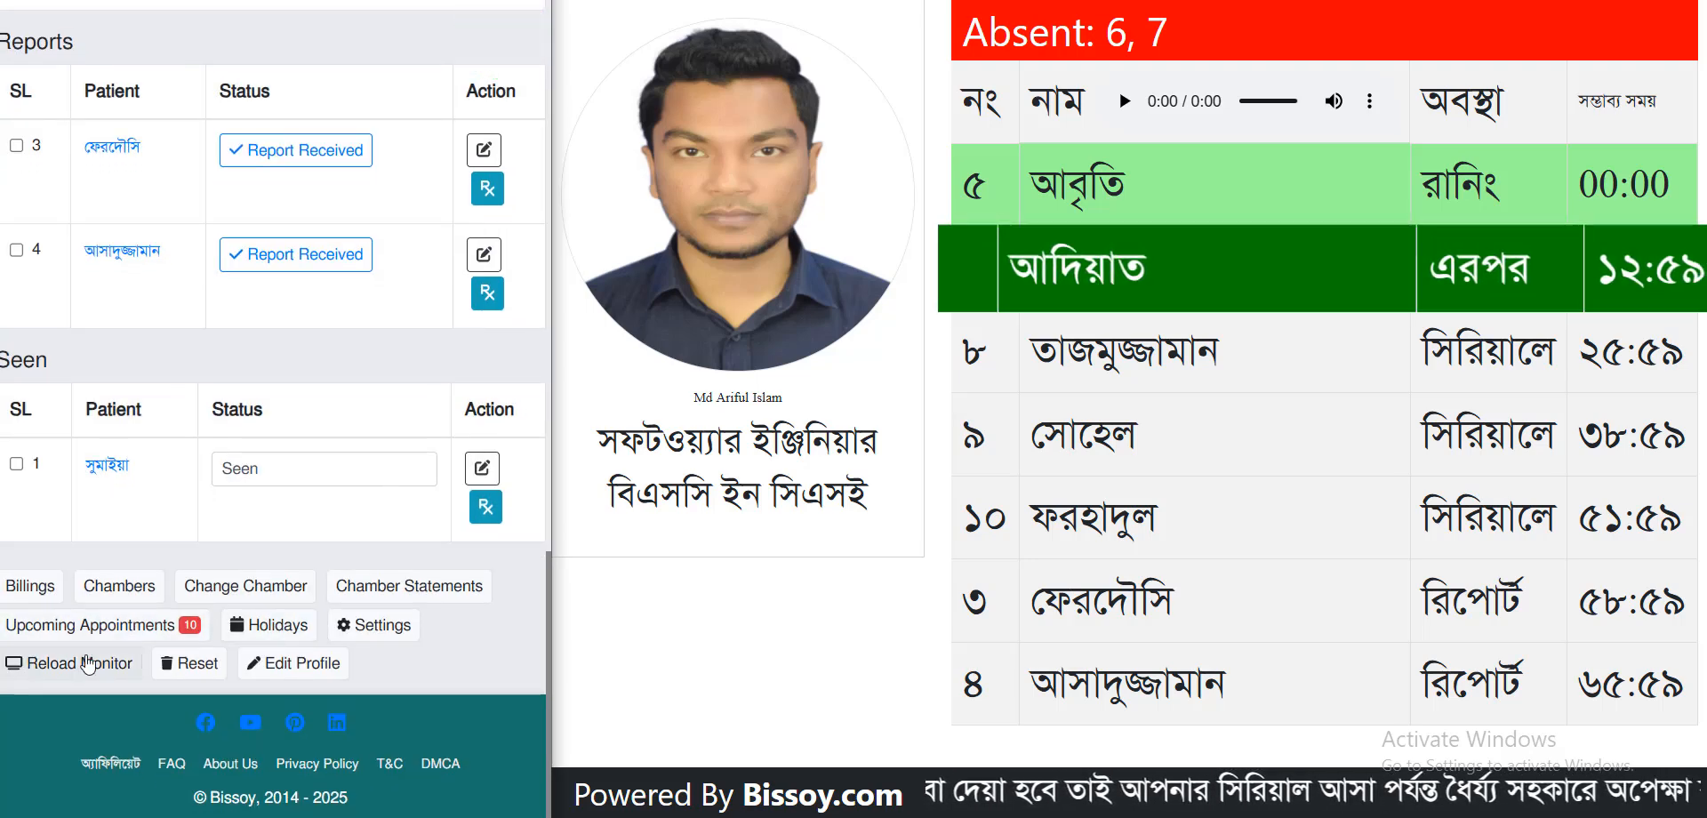
Step: Open the doctor's profile for editing and upload the drTanvir file from the Desktop as its video
left_click(243, 673)
scroll(275, 578, "down", 10)
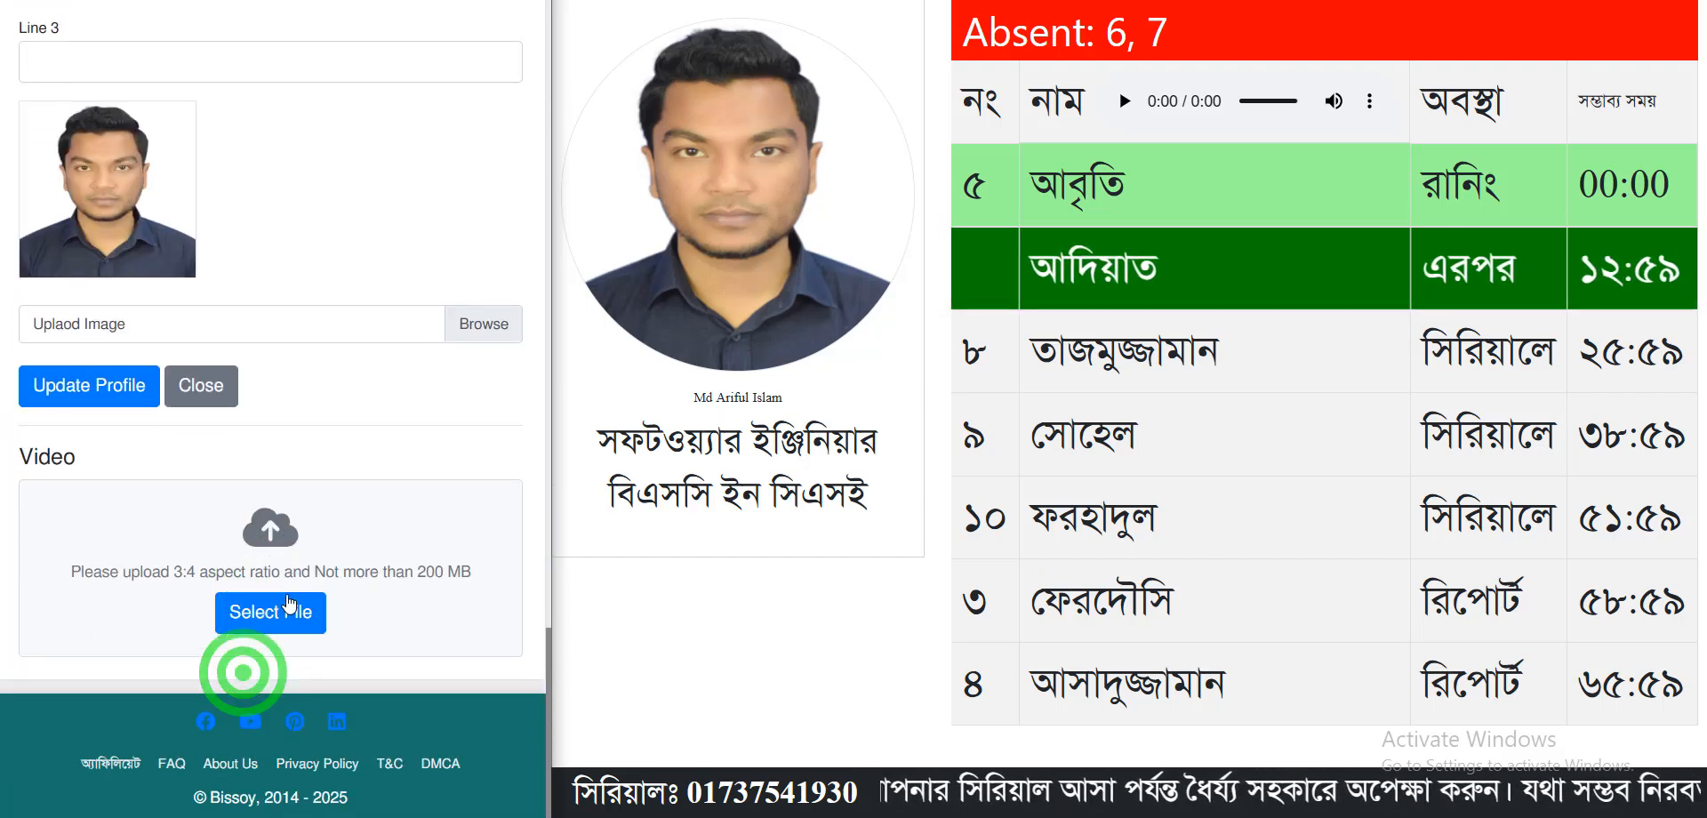
left_click(269, 614)
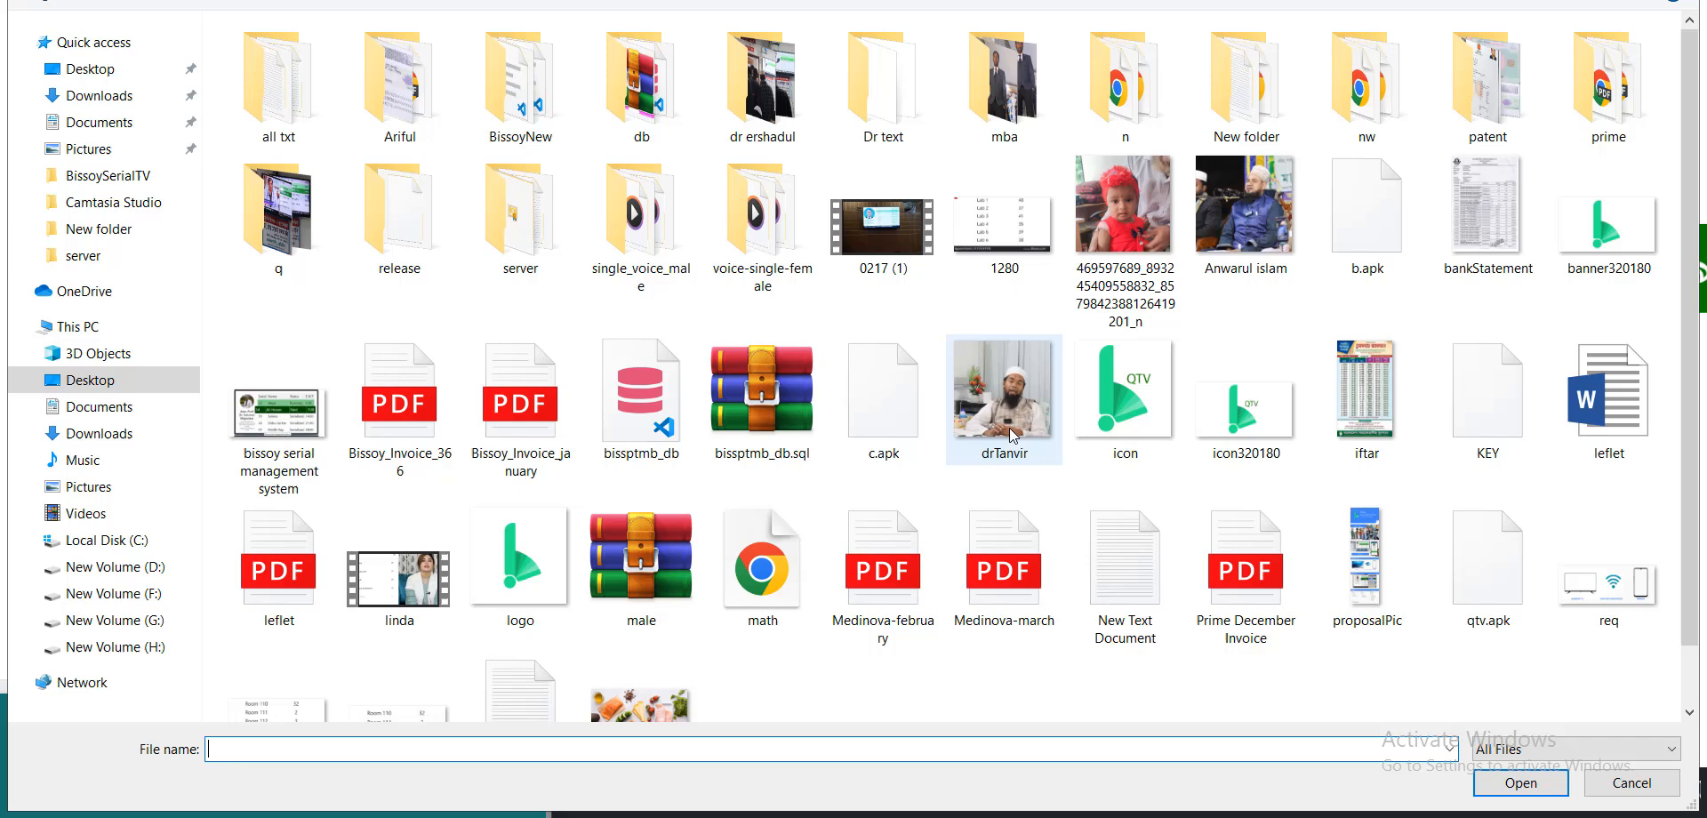
left_click(1014, 435)
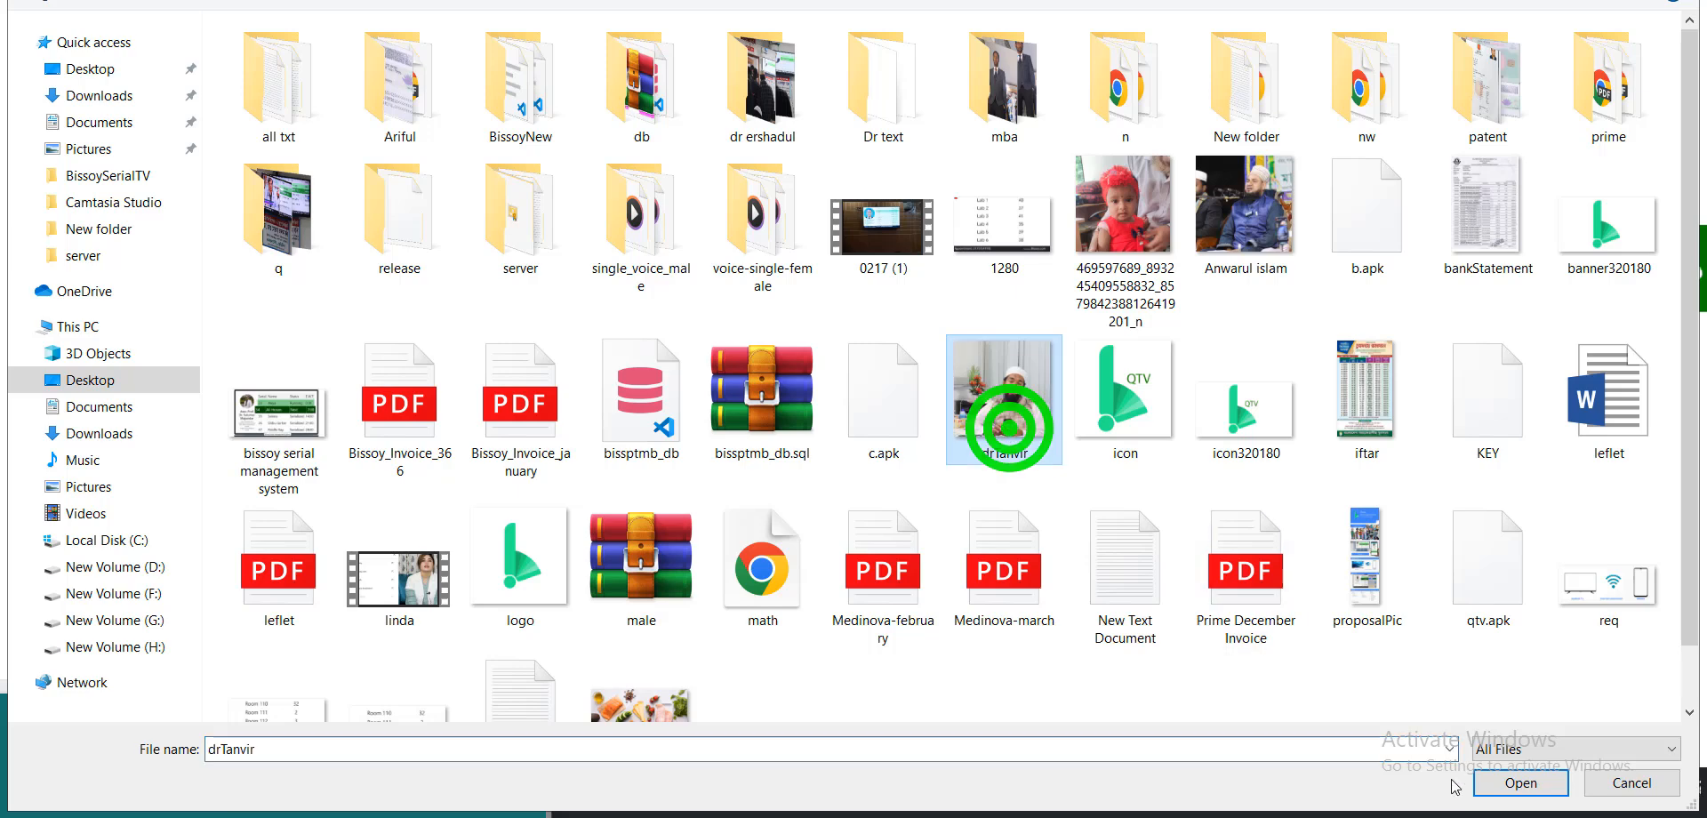
double_click(1013, 435)
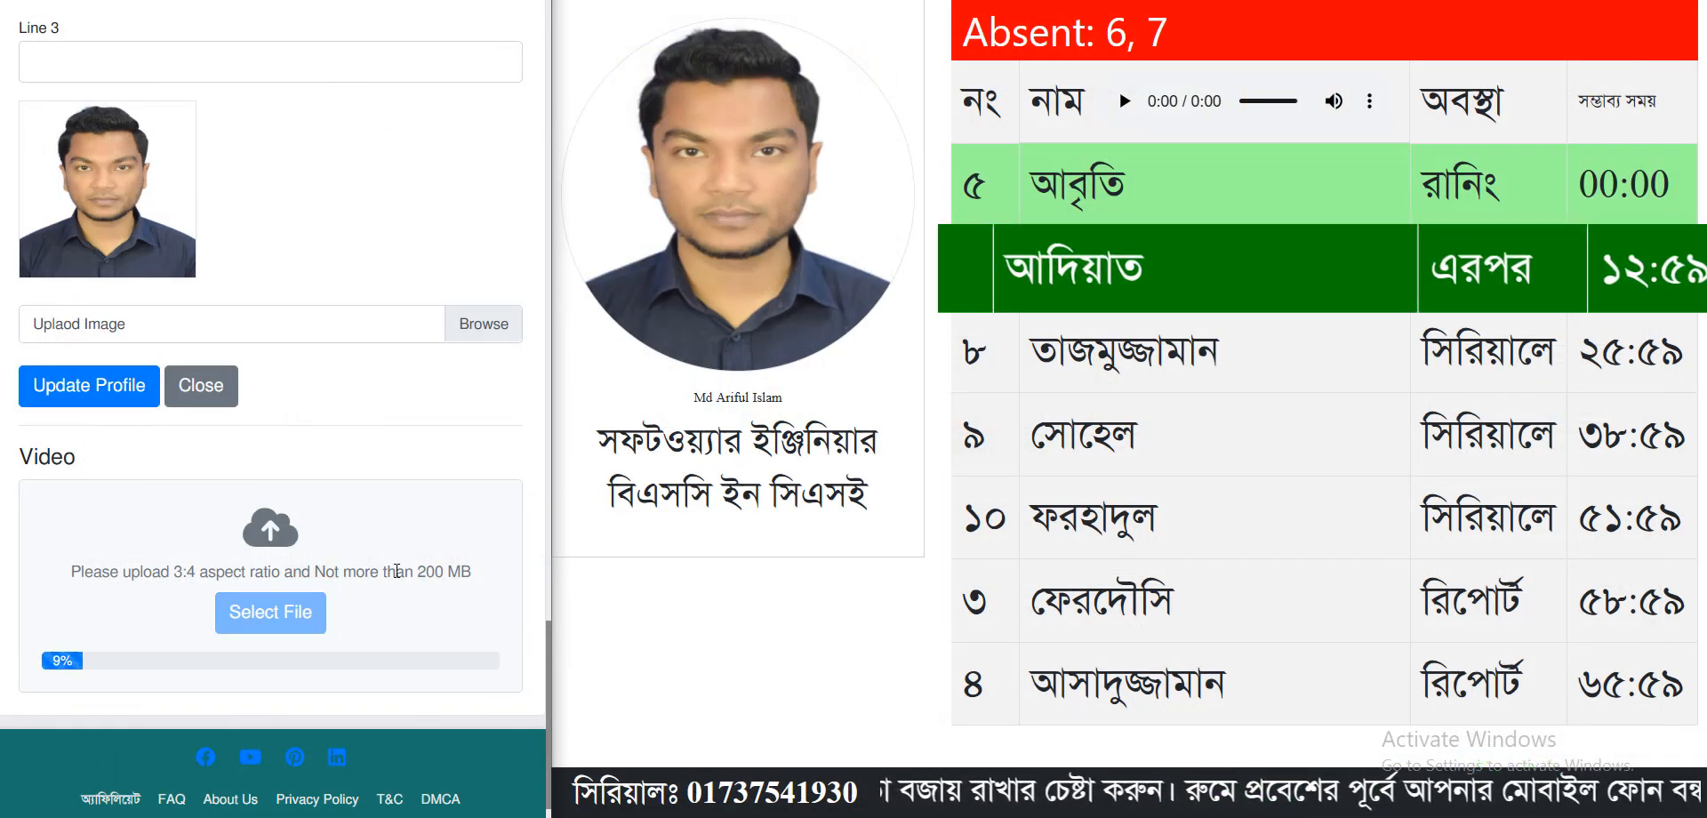
Step: Switch to the Popular Diagnostic Center, Rangpur chamber and set it as the live chamber
scroll(368, 579, "down", 10)
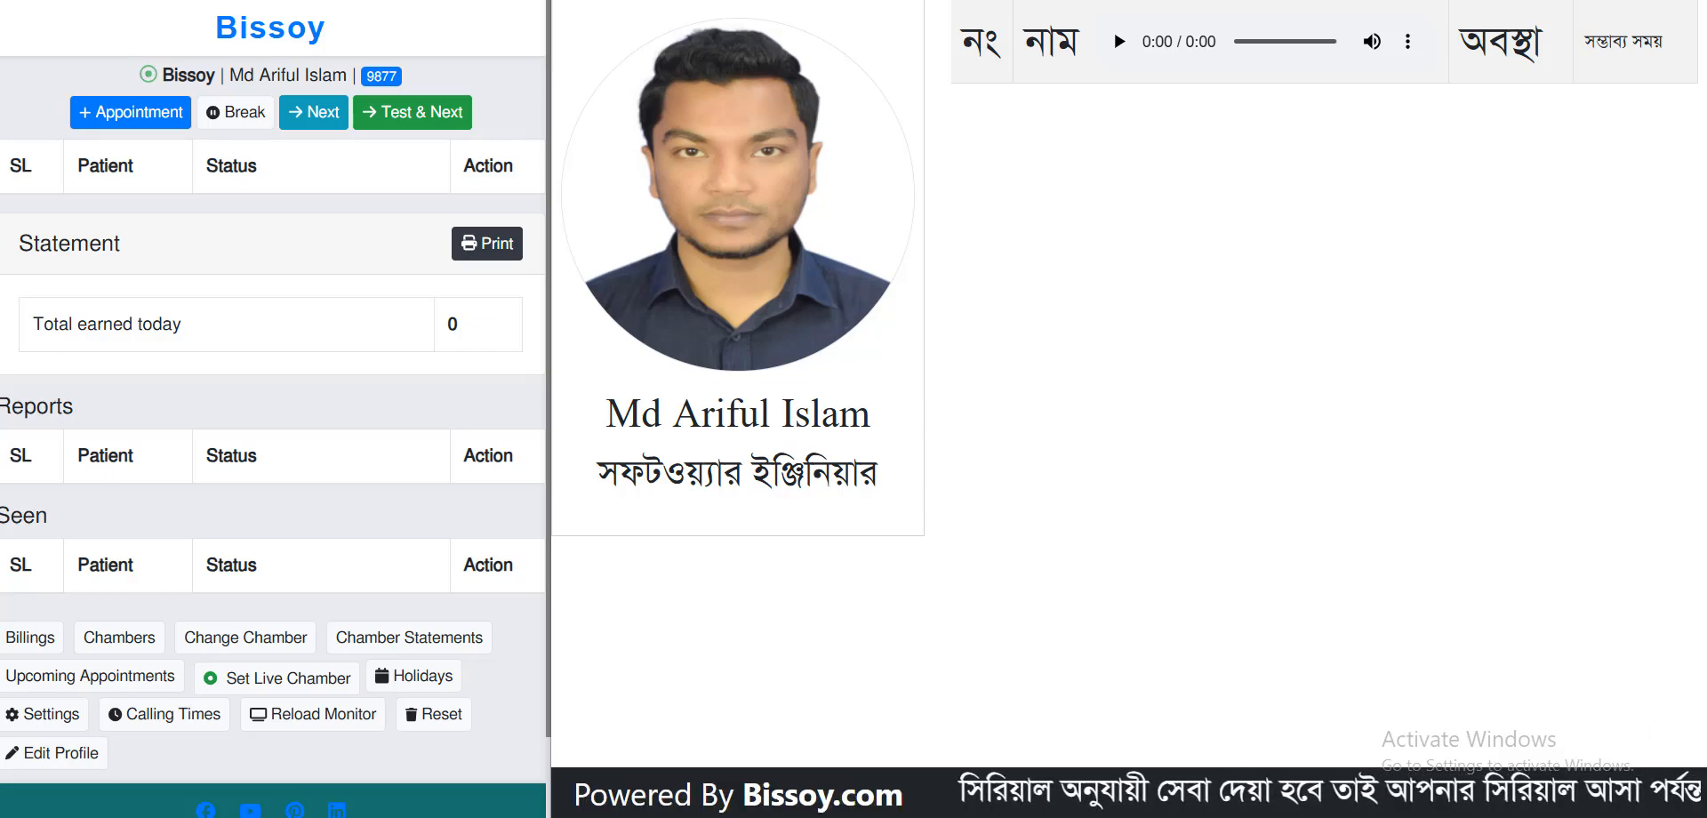
left_click(251, 638)
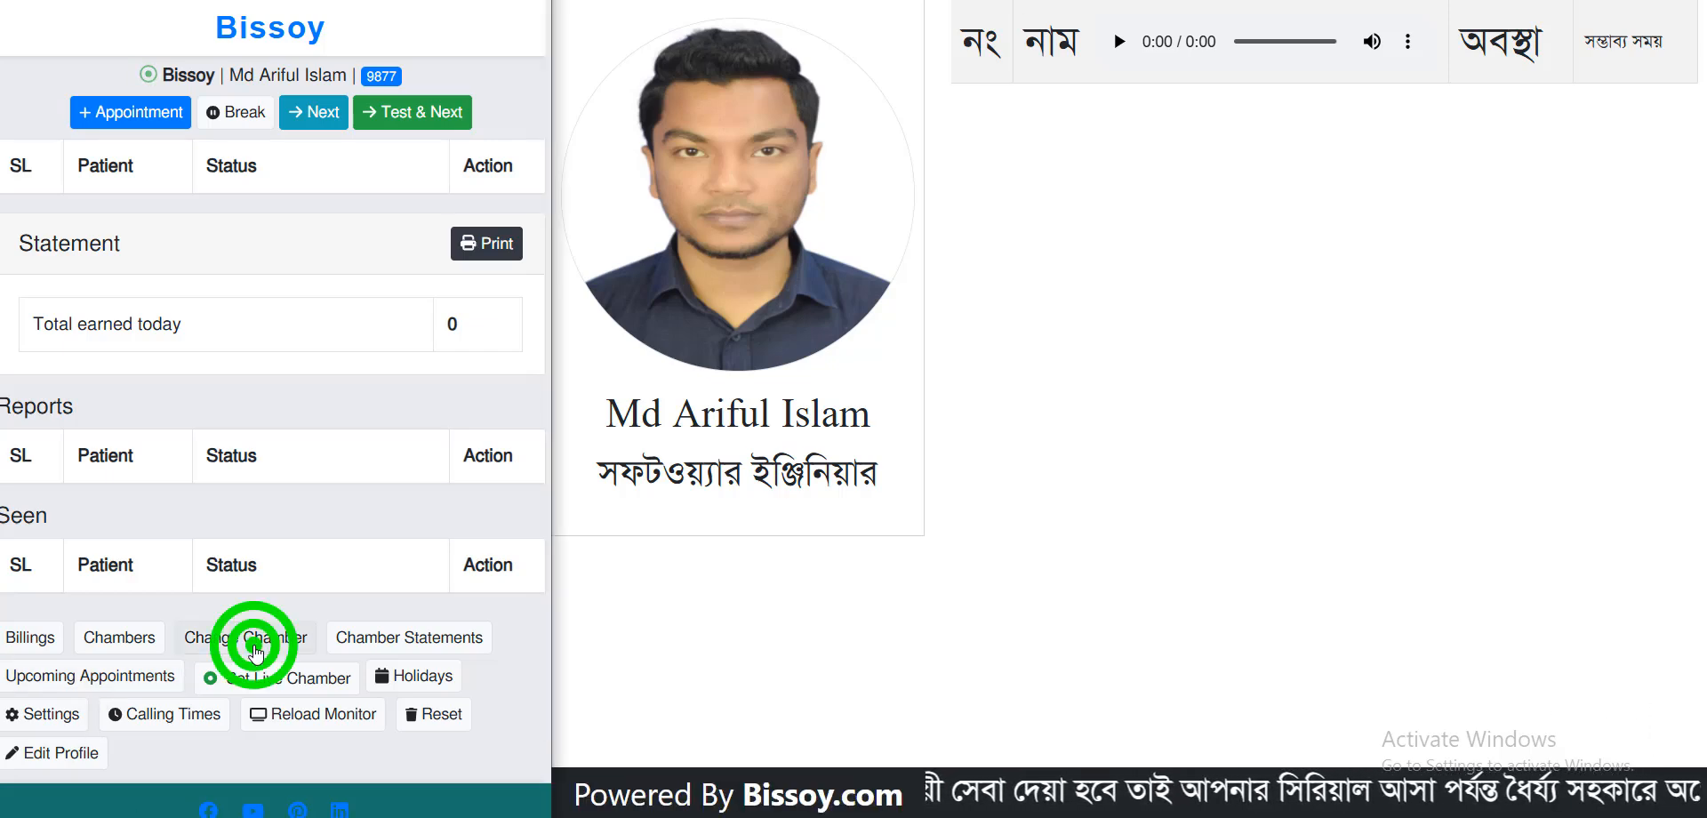
left_click(313, 115)
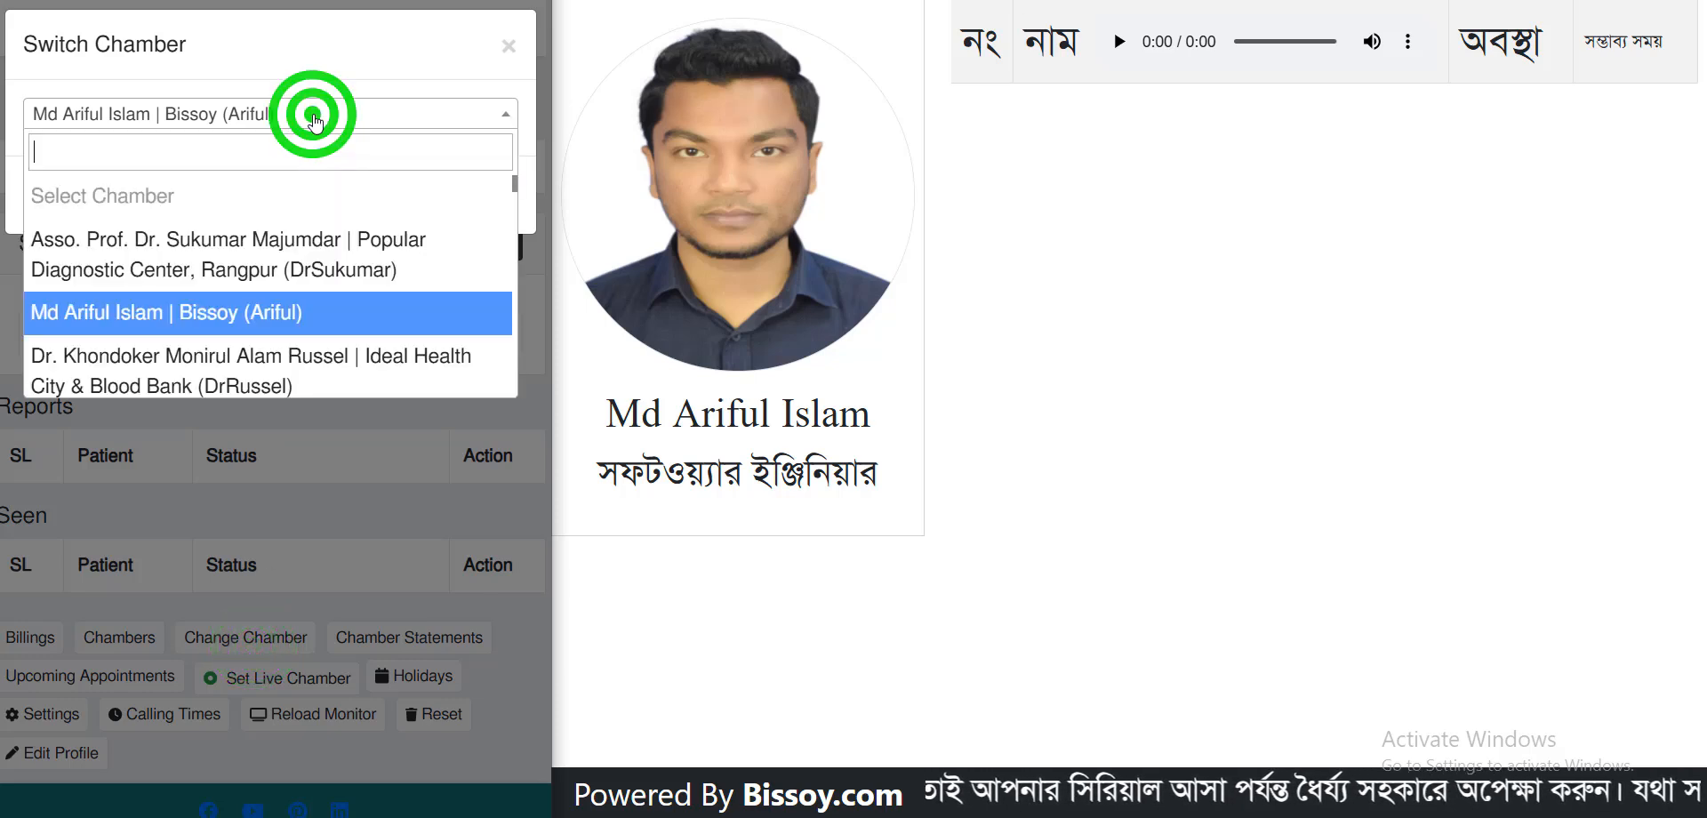
left_click(262, 258)
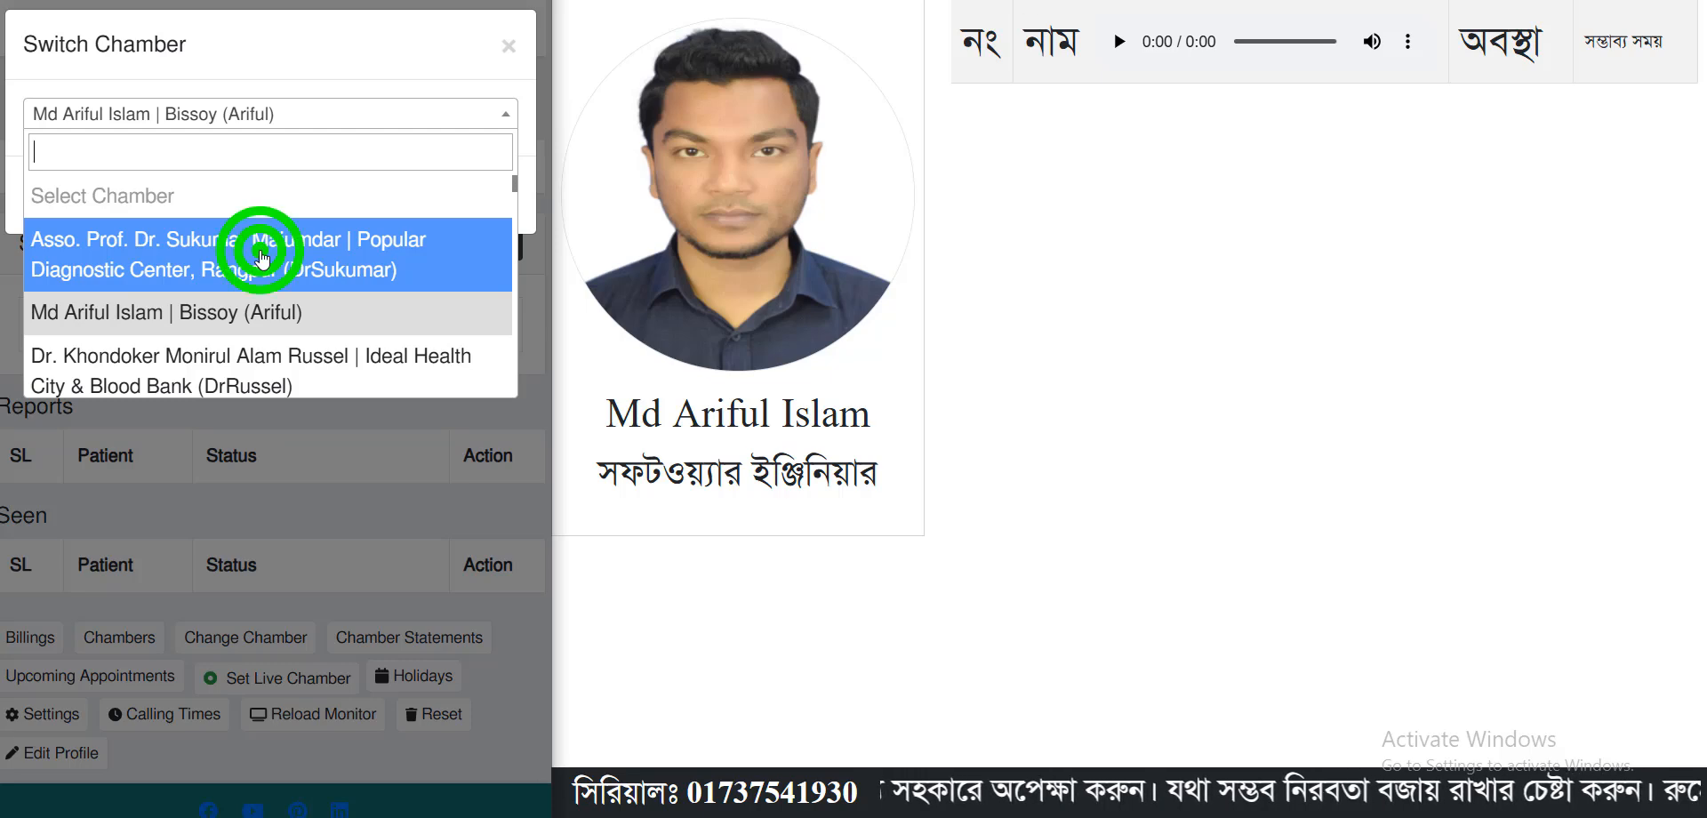
left_click(484, 216)
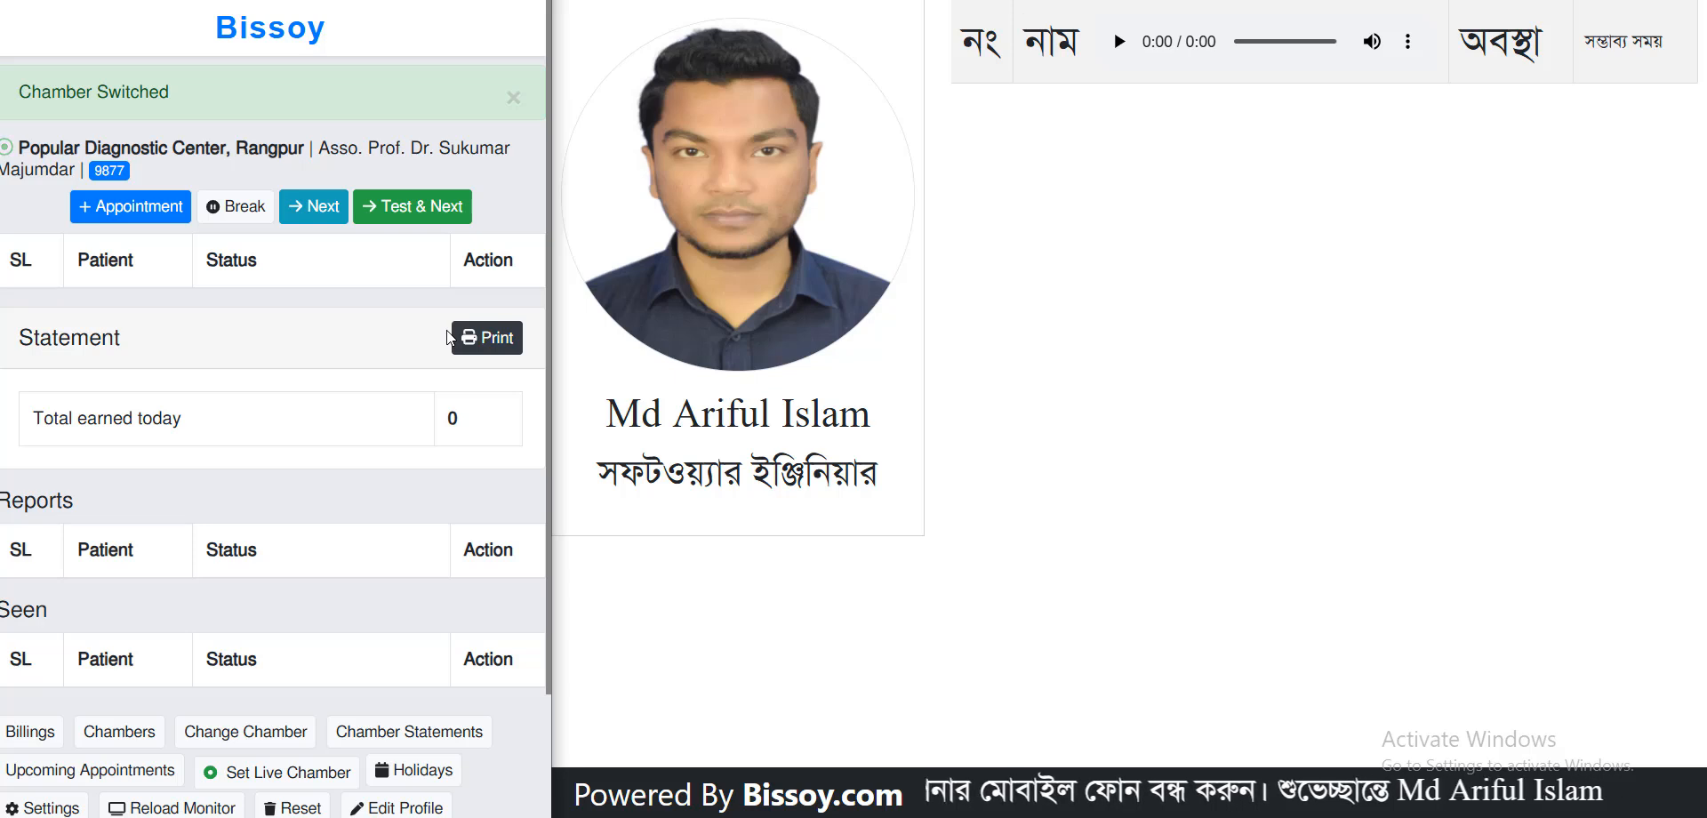
scroll(448, 336, "down", 1)
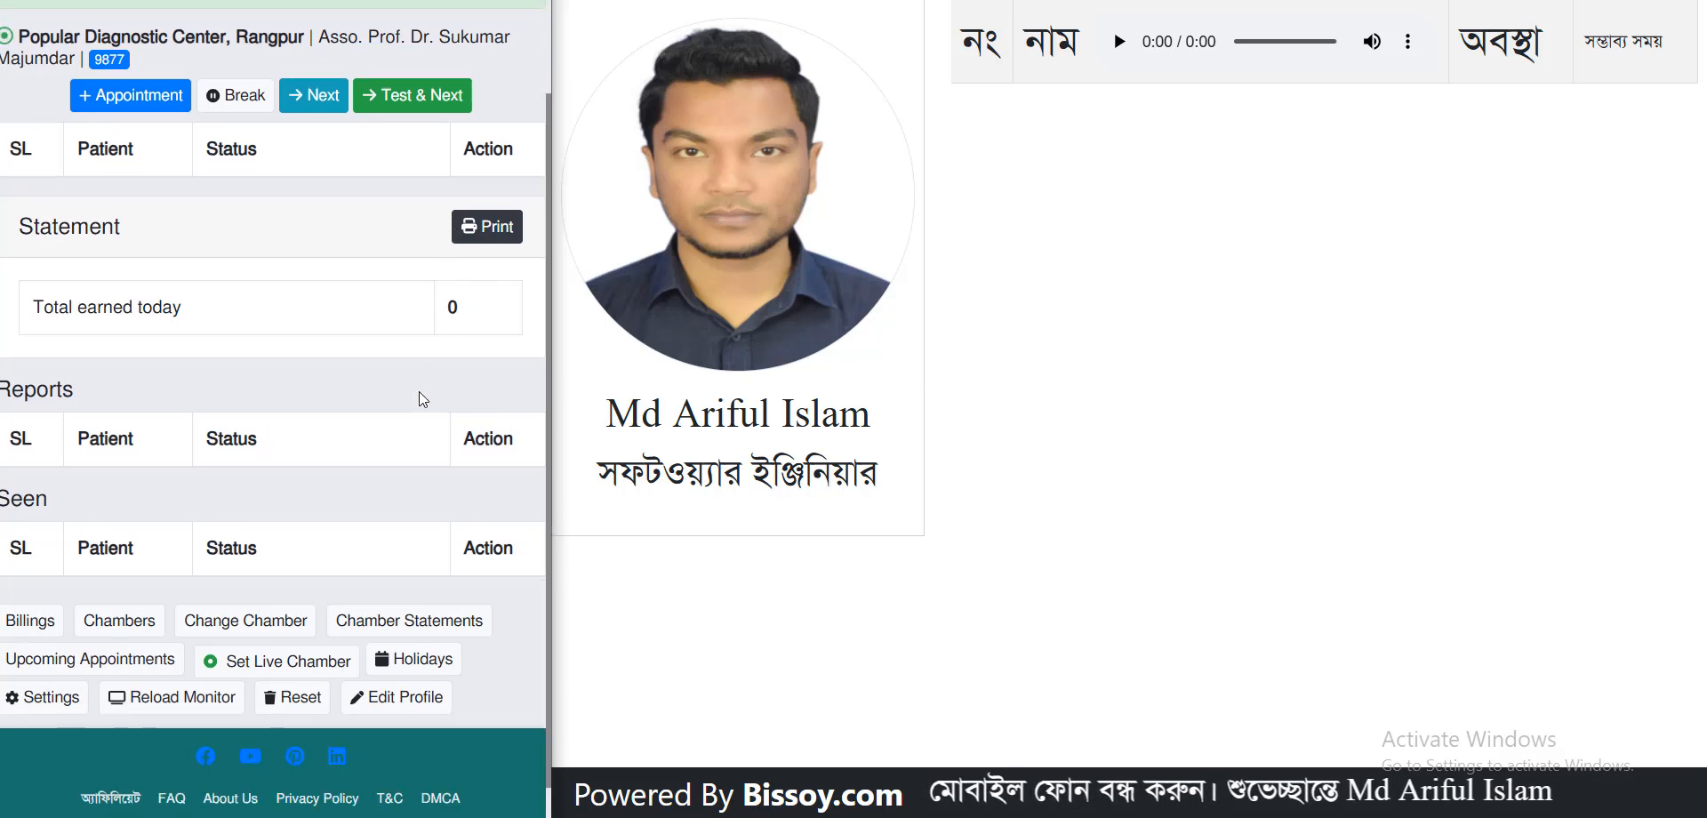
left_click(292, 664)
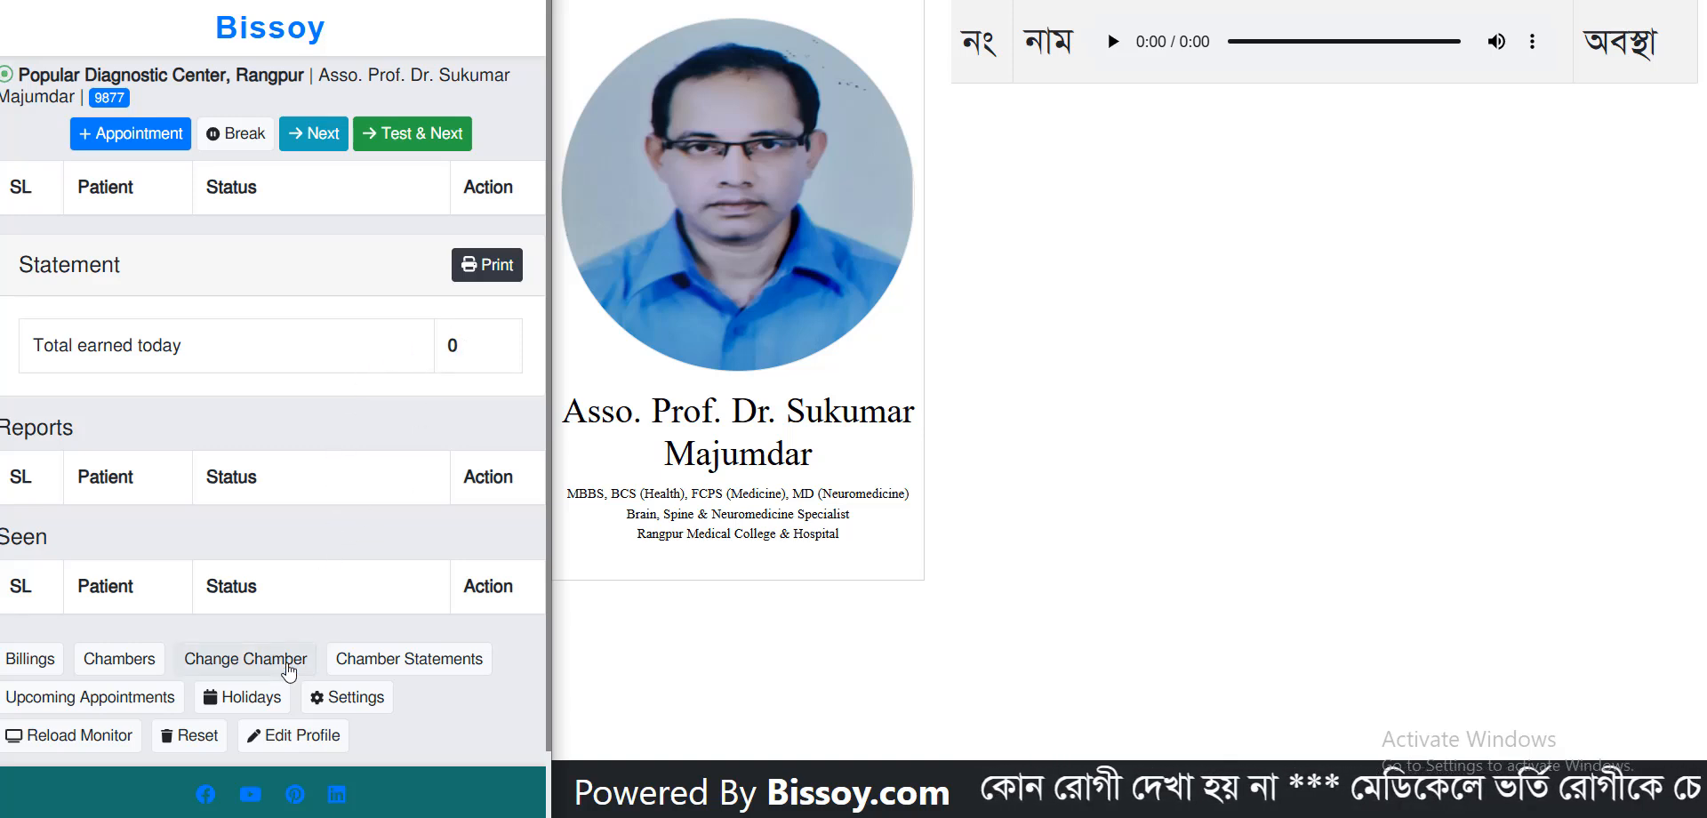
Step: Switch back to the Bissoy (Ariful) chamber and set it as the live chamber
left_click(289, 669)
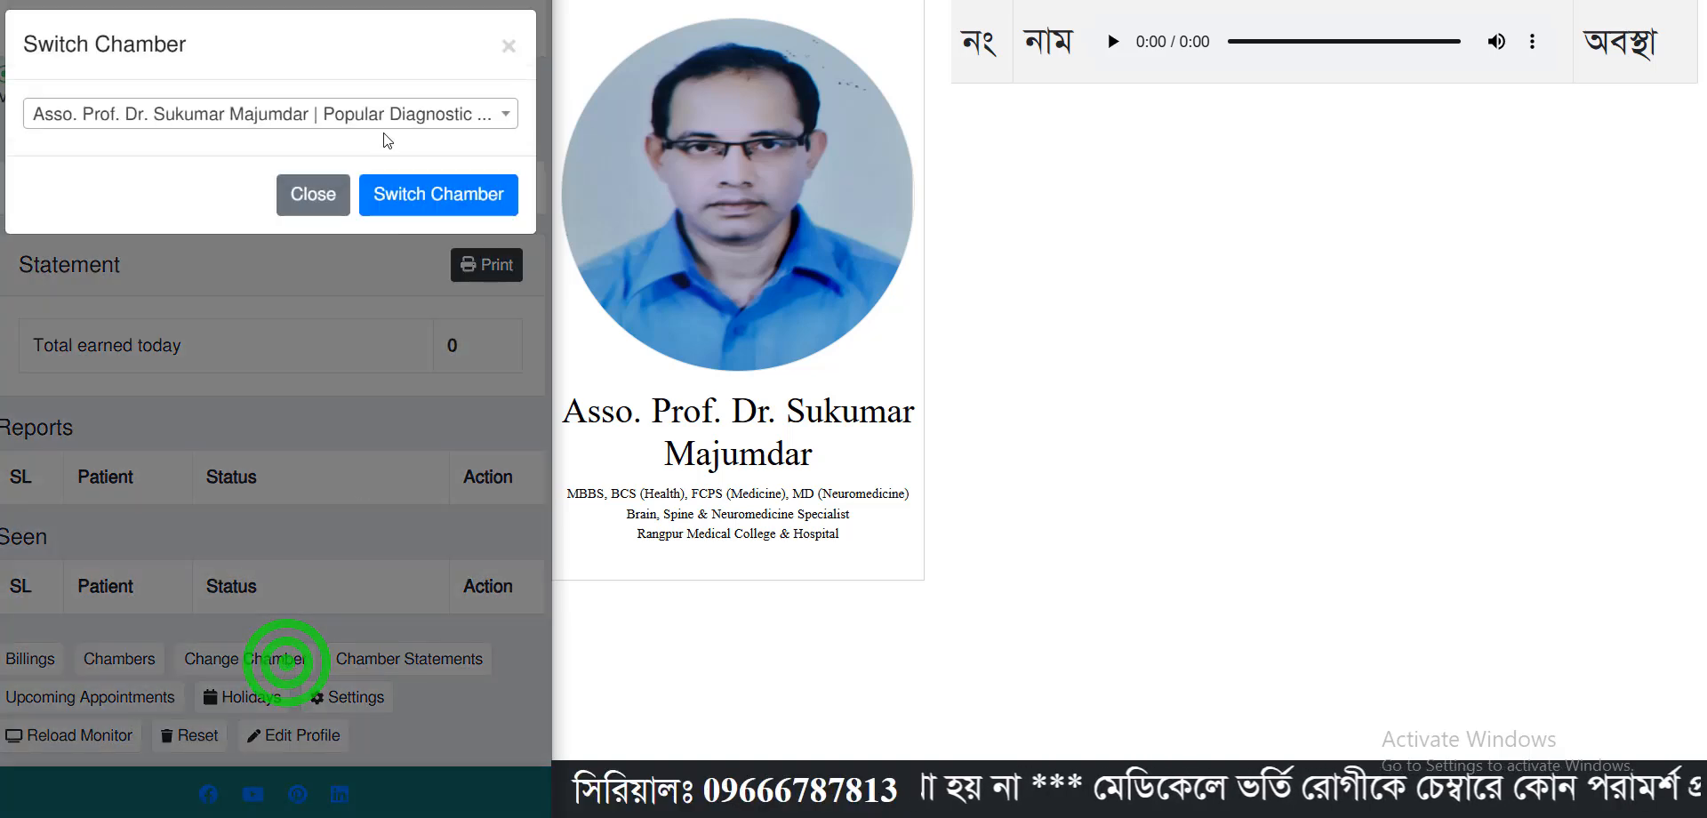
left_click(383, 116)
left_click(305, 320)
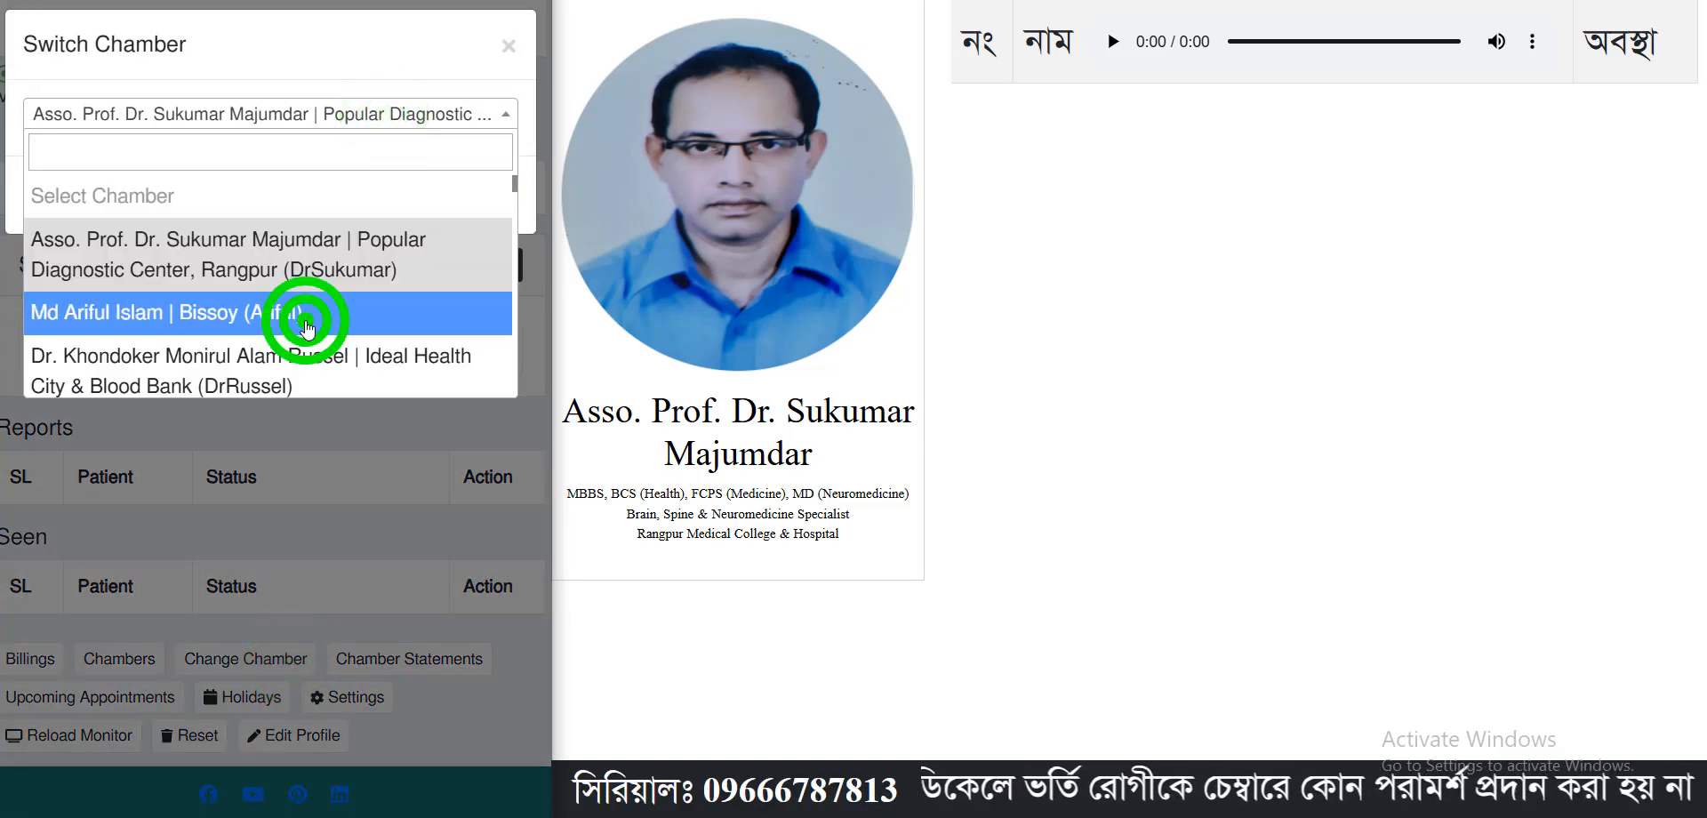
left_click(424, 204)
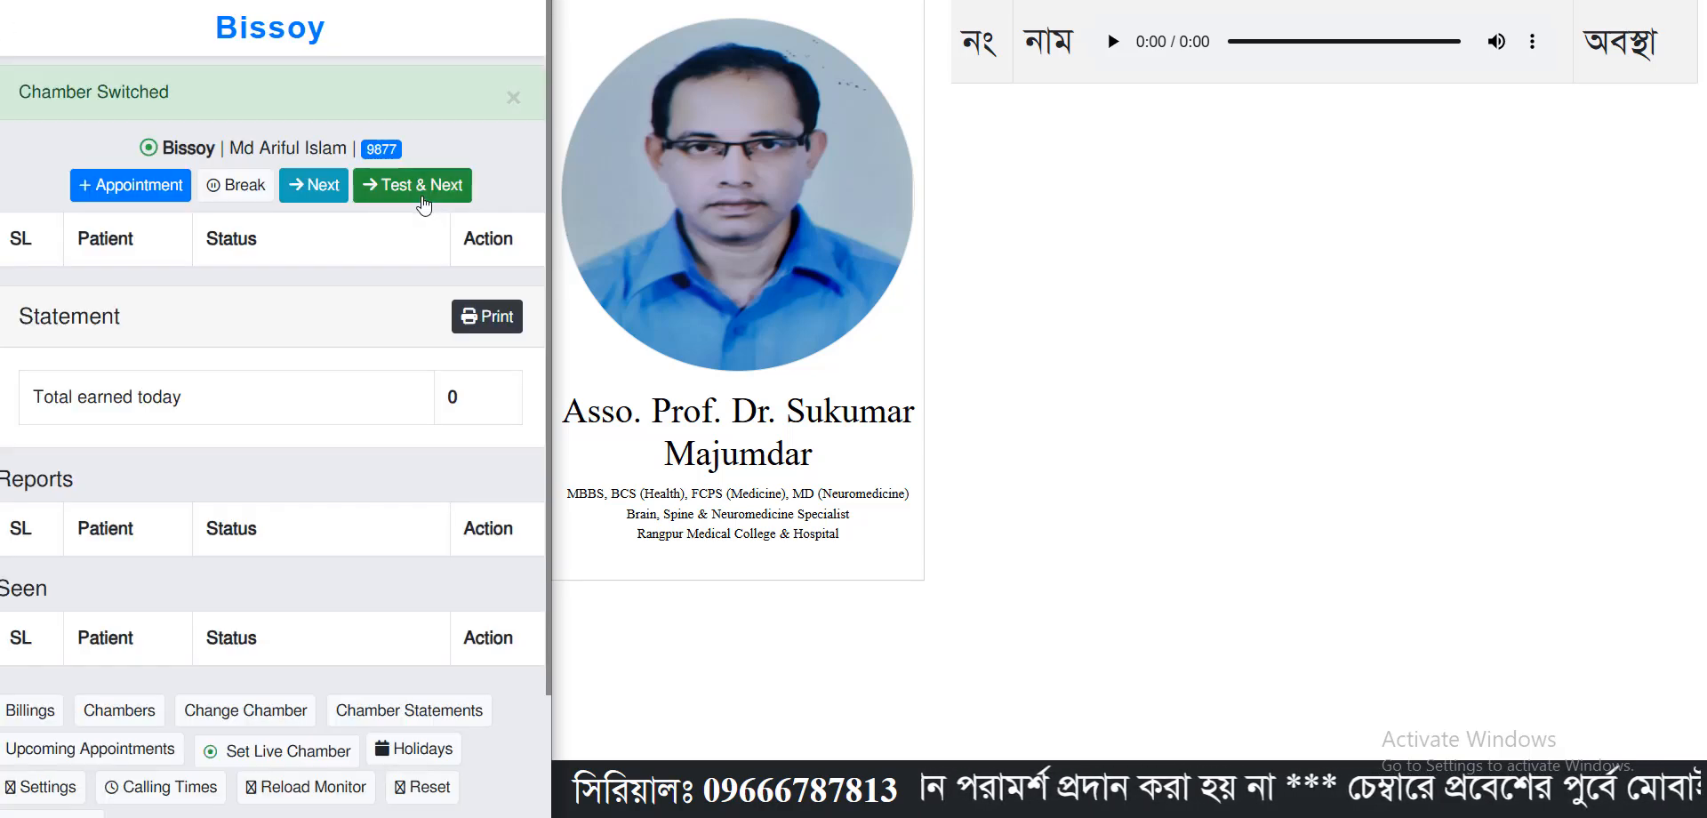
scroll(334, 453, "down", 2)
left_click(316, 589)
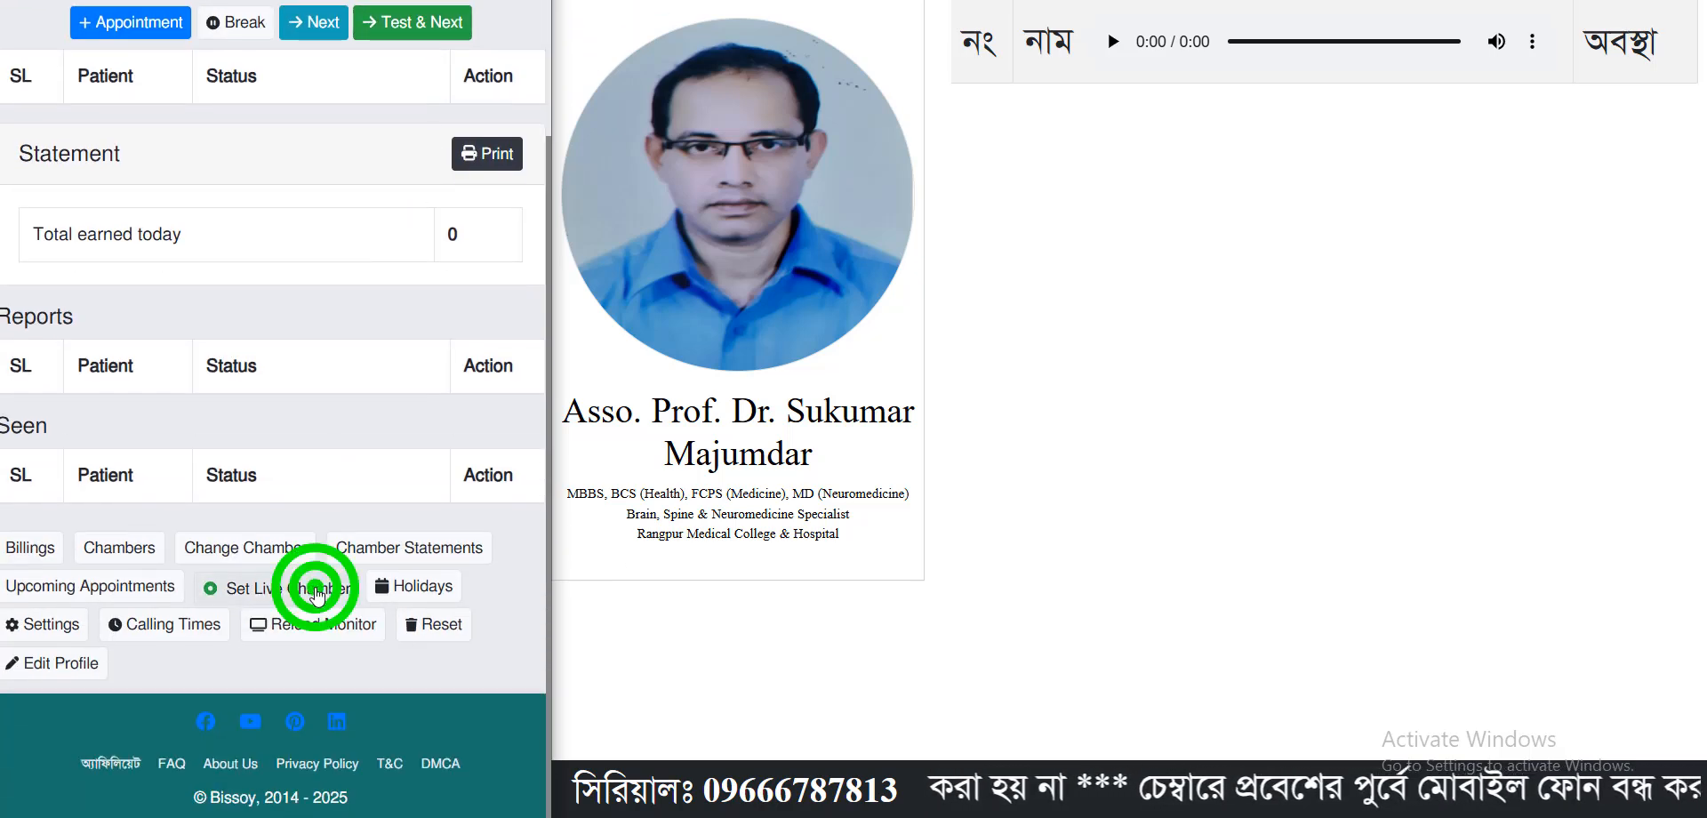